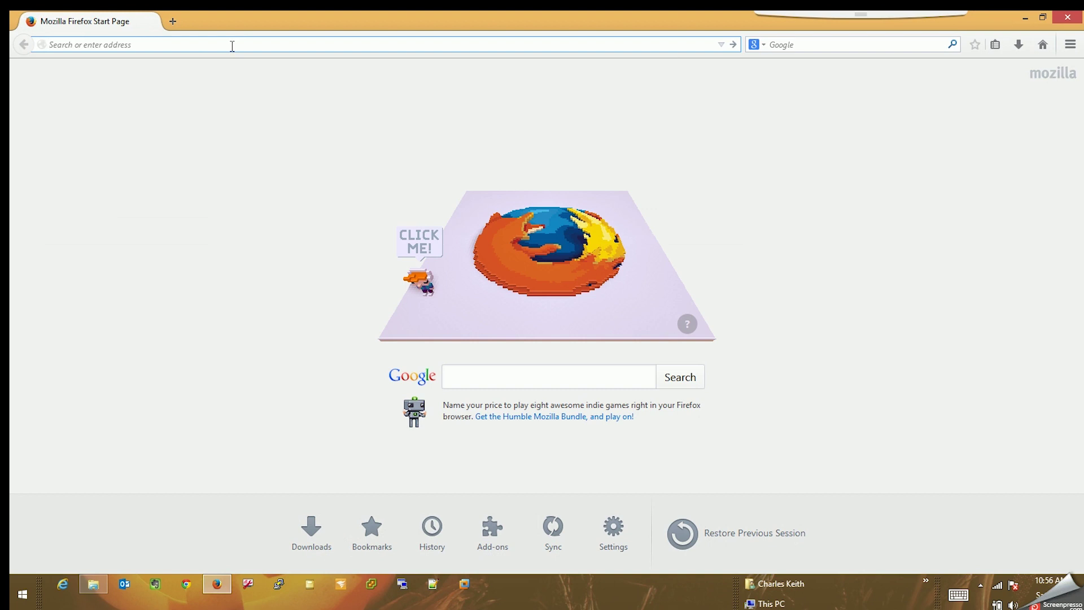
# Load 10.20.1.14 in Firefox and go to the Cisco Unified Communications Manager login page.
pyautogui.write('10.20.1.14/')
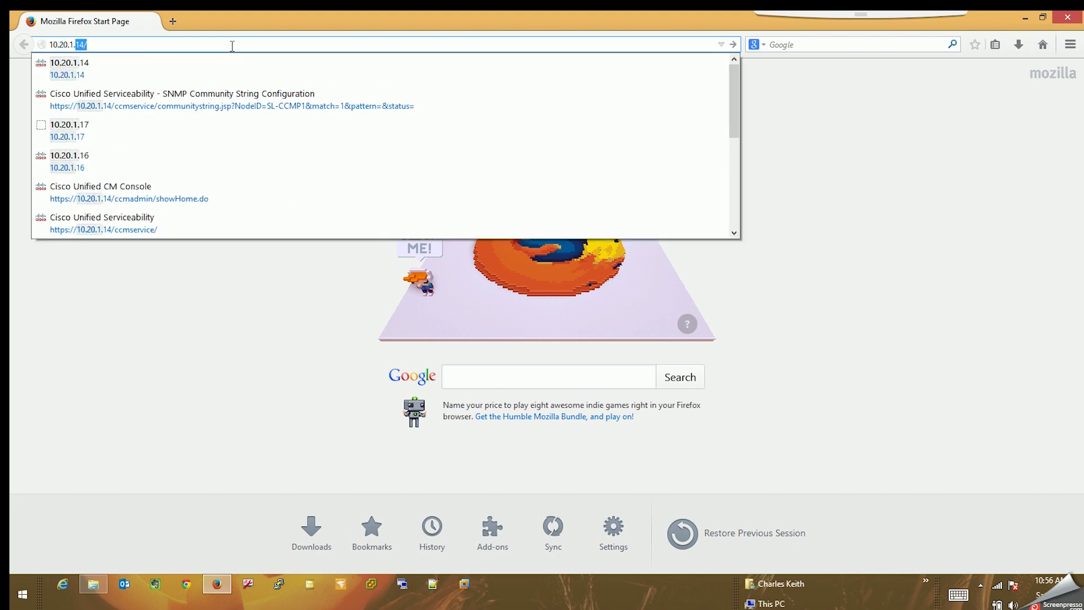
pyautogui.press('Return')
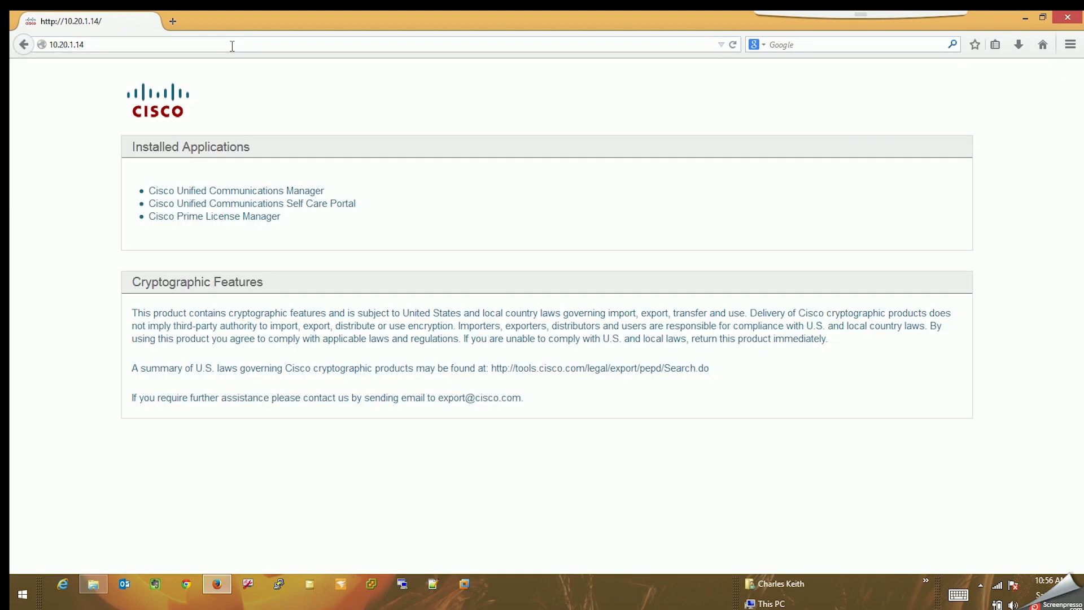
pyautogui.click(268, 191)
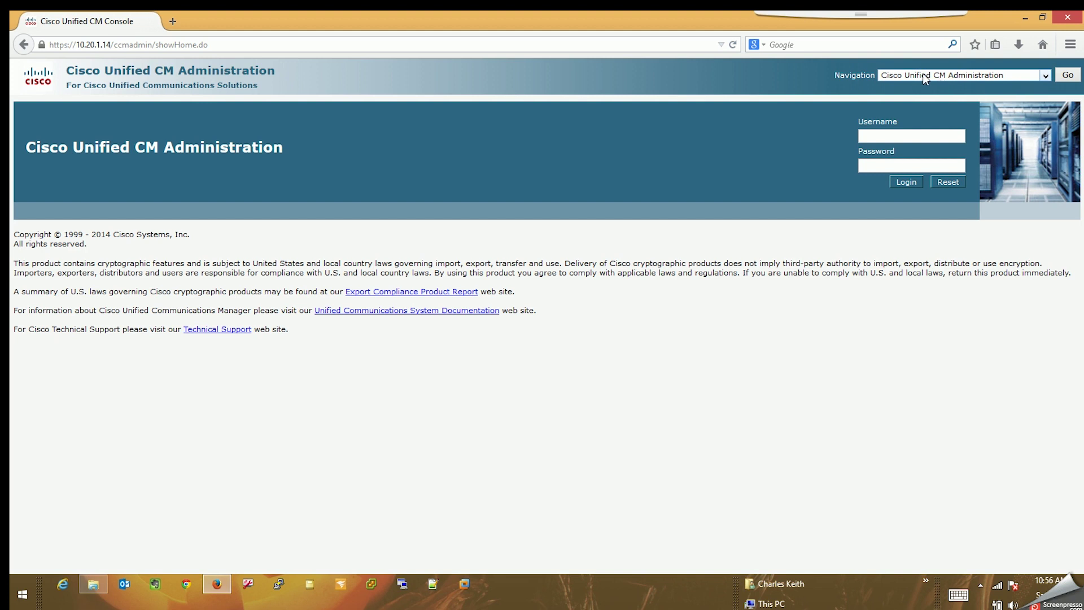
# Log in with the admin username and the account password.
pyautogui.click(866, 139)
pyautogui.write('admin')
pyautogui.press('Tab')
pyautogui.write('********')
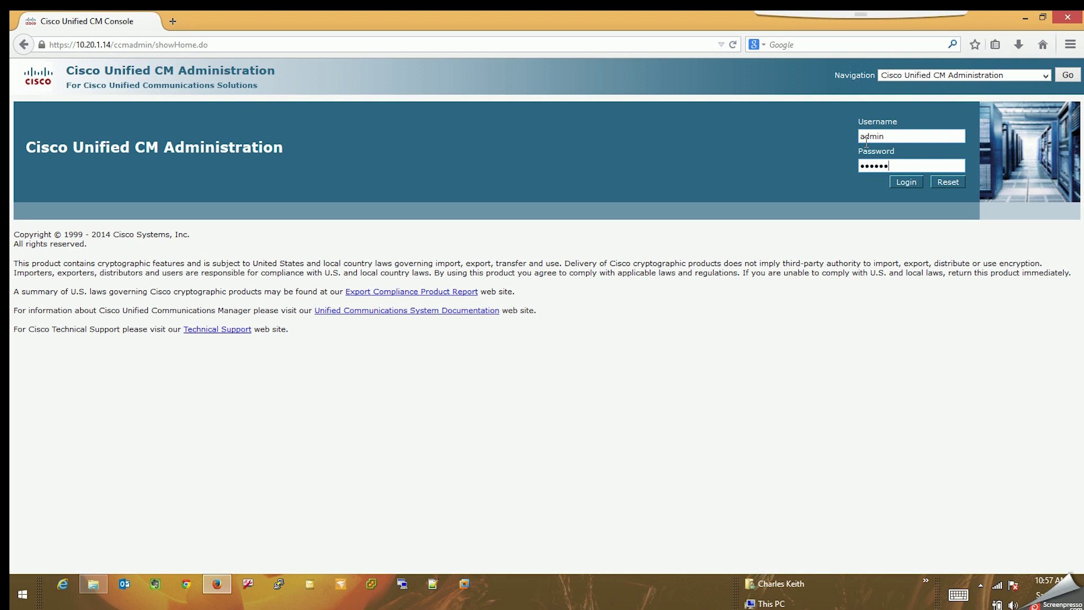
pyautogui.press('Return')
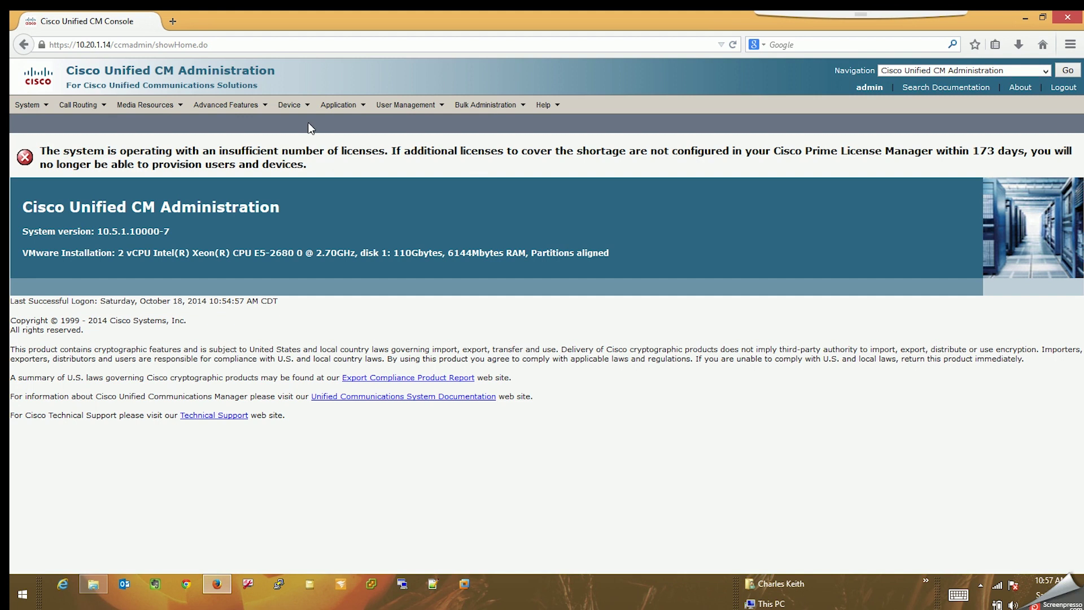
# Go to Call Routing > Route/Hunt > Line Group to list line groups.
pyautogui.moveTo(93, 109)
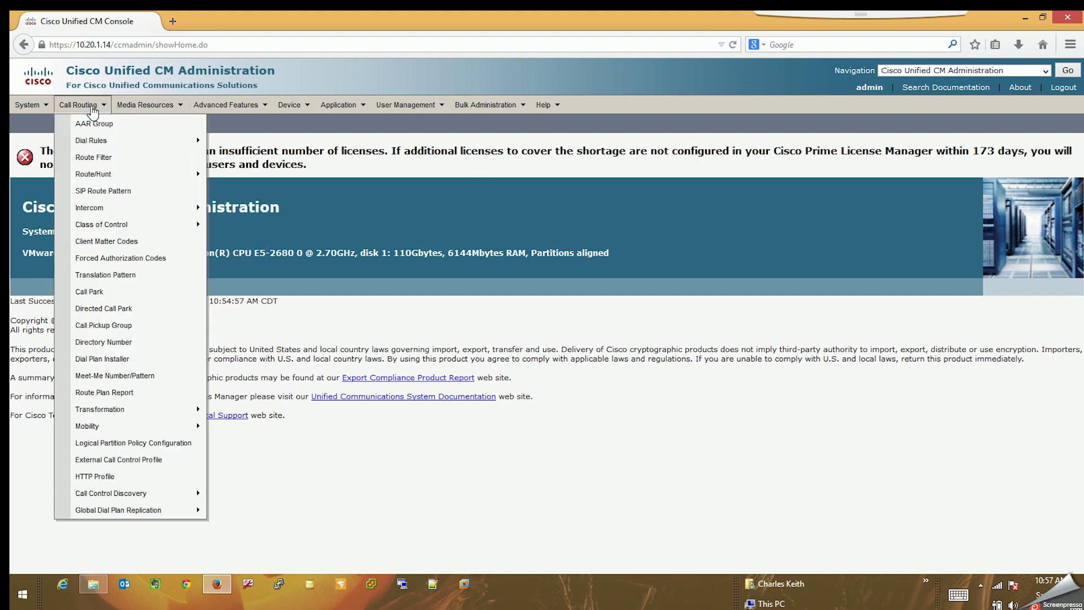
pyautogui.moveTo(134, 176)
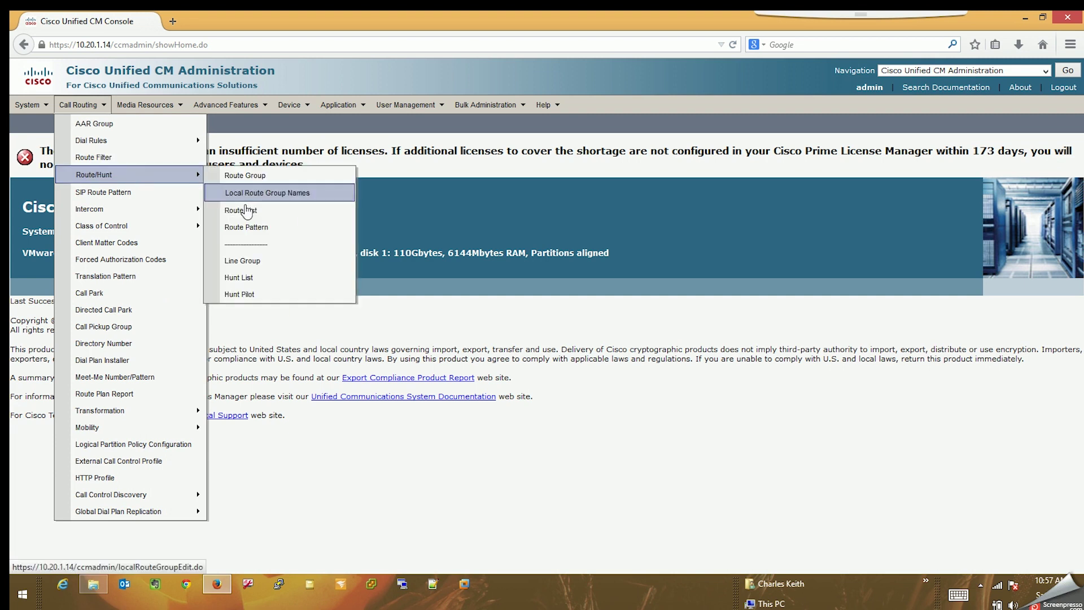
pyautogui.click(242, 260)
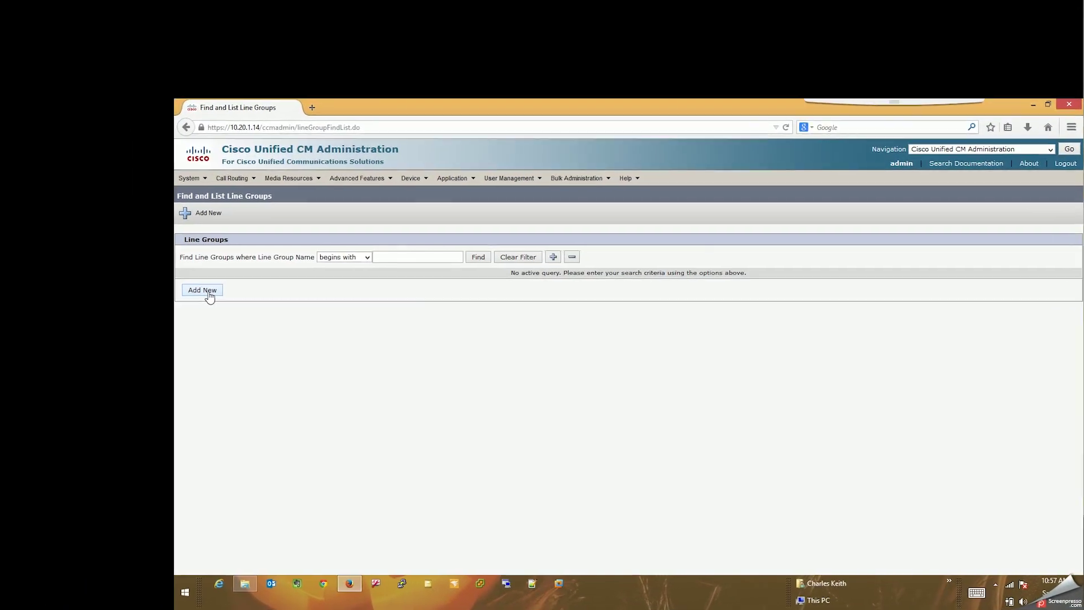
# Add a new line group named 'Network Chuck', keeping RNA reversion timeout 10.
pyautogui.click(378, 355)
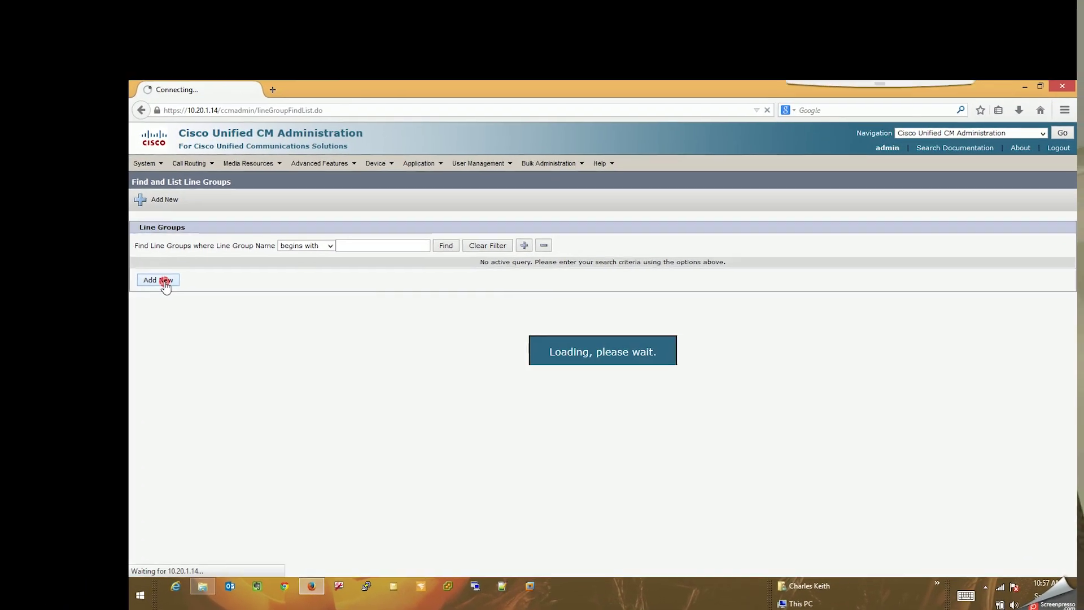
pyautogui.click(154, 290)
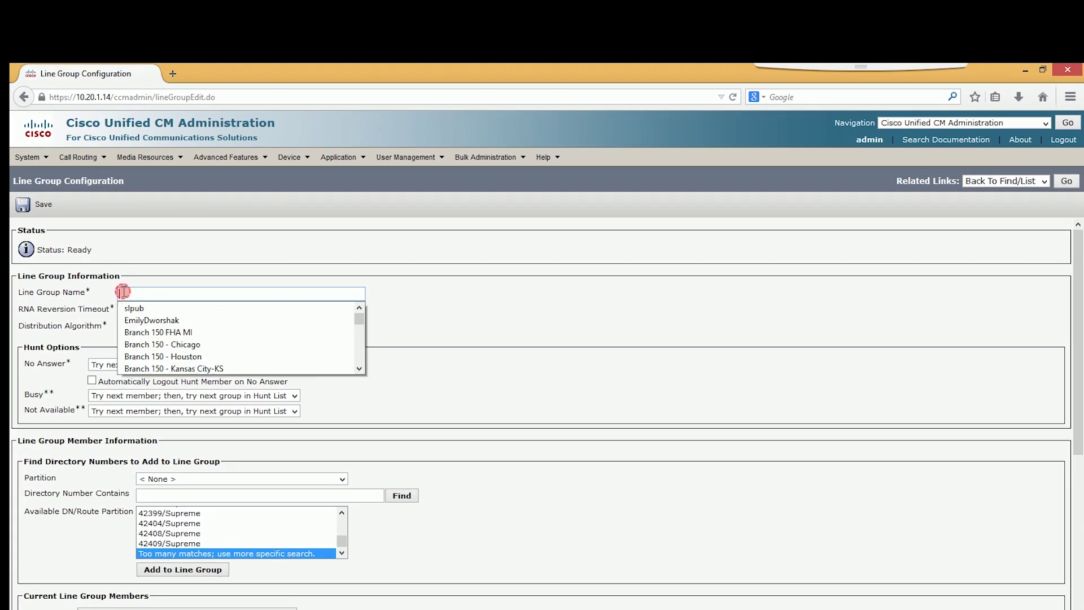
pyautogui.click(209, 291)
pyautogui.write('Network Chuck')
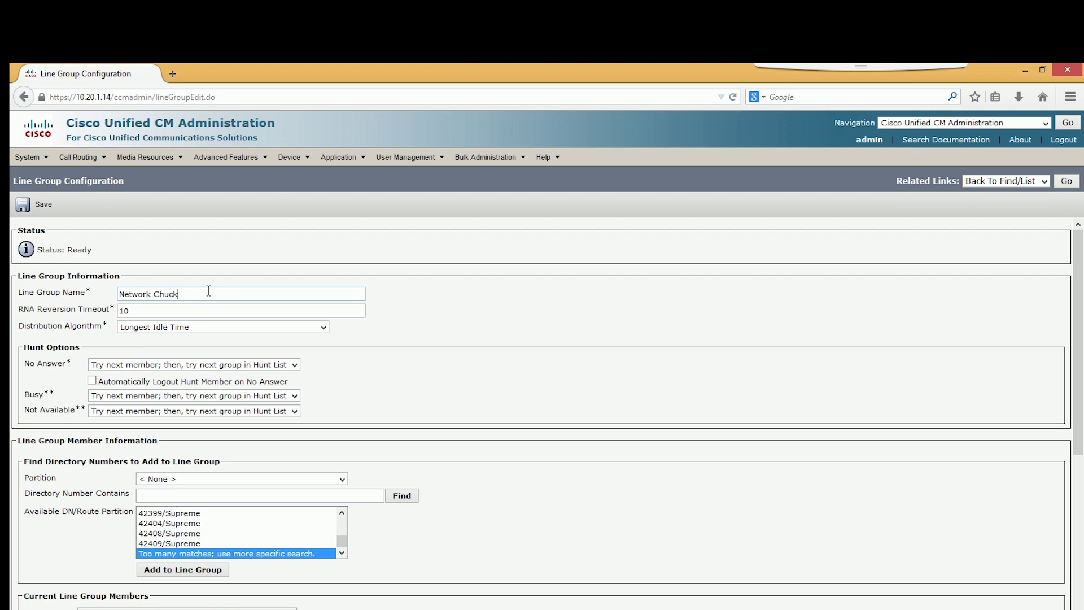
pyautogui.click(86, 311)
pyautogui.click(144, 312)
pyautogui.doubleClick(144, 311)
# Browse the distribution algorithm options, settling on Top Down for now.
pyautogui.click(148, 328)
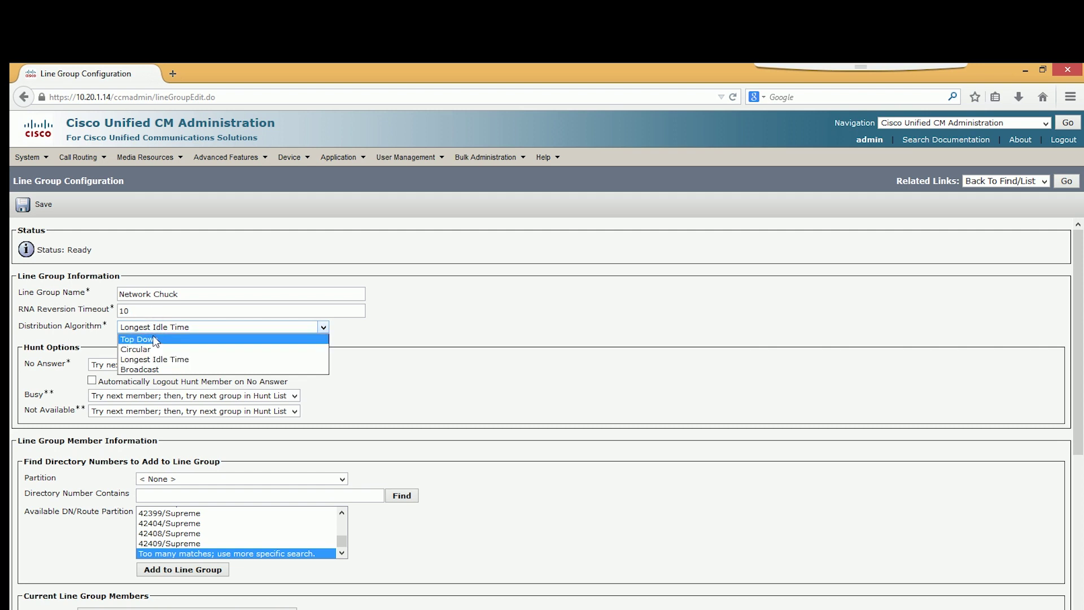
pyautogui.click(262, 242)
pyautogui.click(168, 325)
pyautogui.click(158, 340)
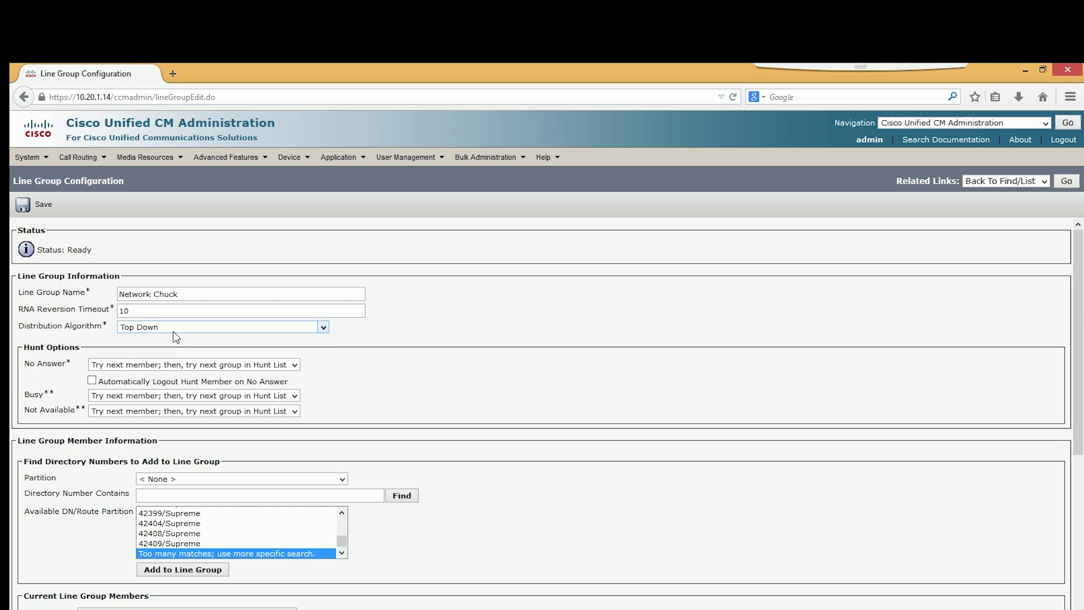
pyautogui.click(147, 311)
pyautogui.click(164, 327)
pyautogui.click(168, 334)
pyautogui.click(154, 325)
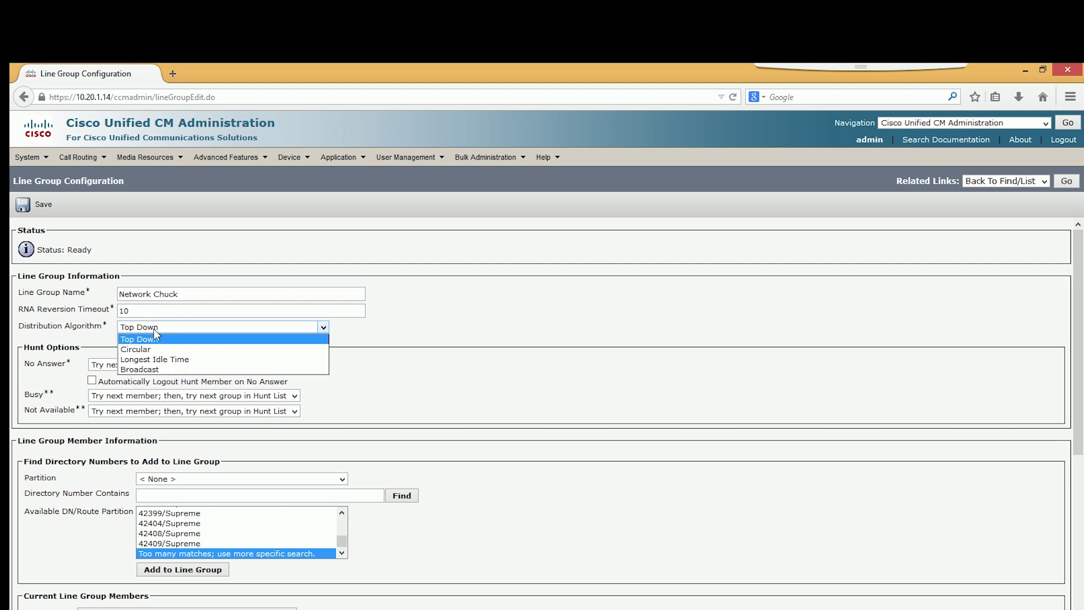
pyautogui.click(143, 337)
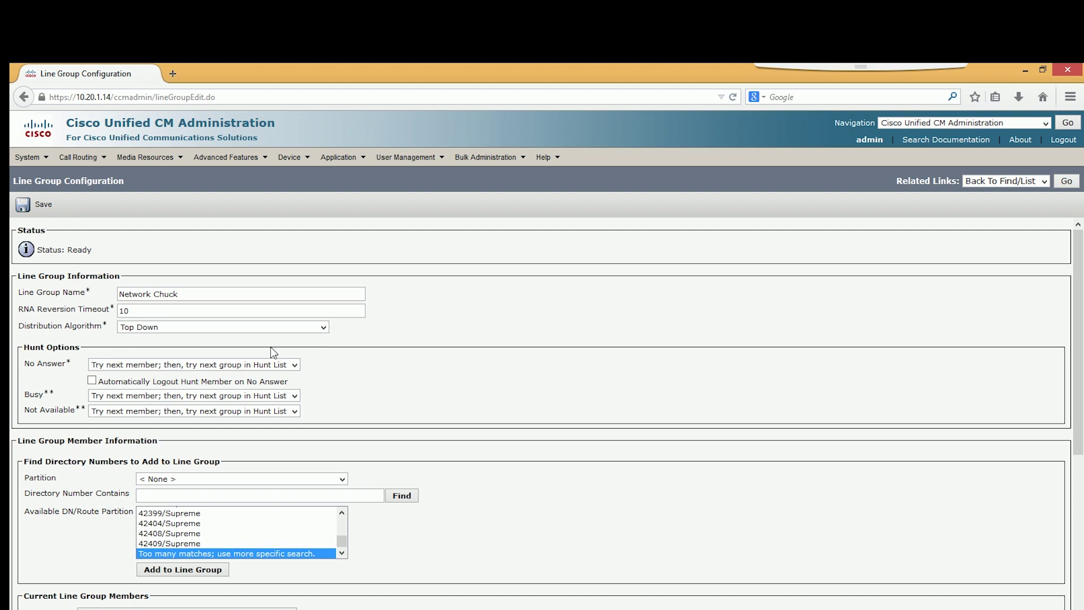
# Change the distribution algorithm to Circular, then to Longest Idle Time.
pyautogui.doubleClick(133, 312)
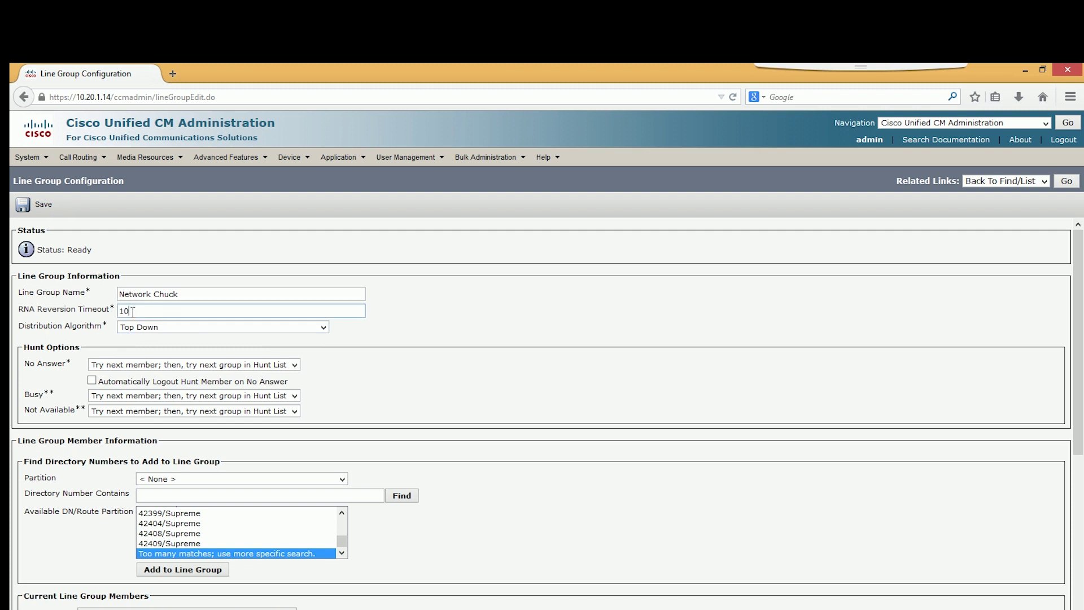
pyautogui.click(153, 328)
pyautogui.click(155, 350)
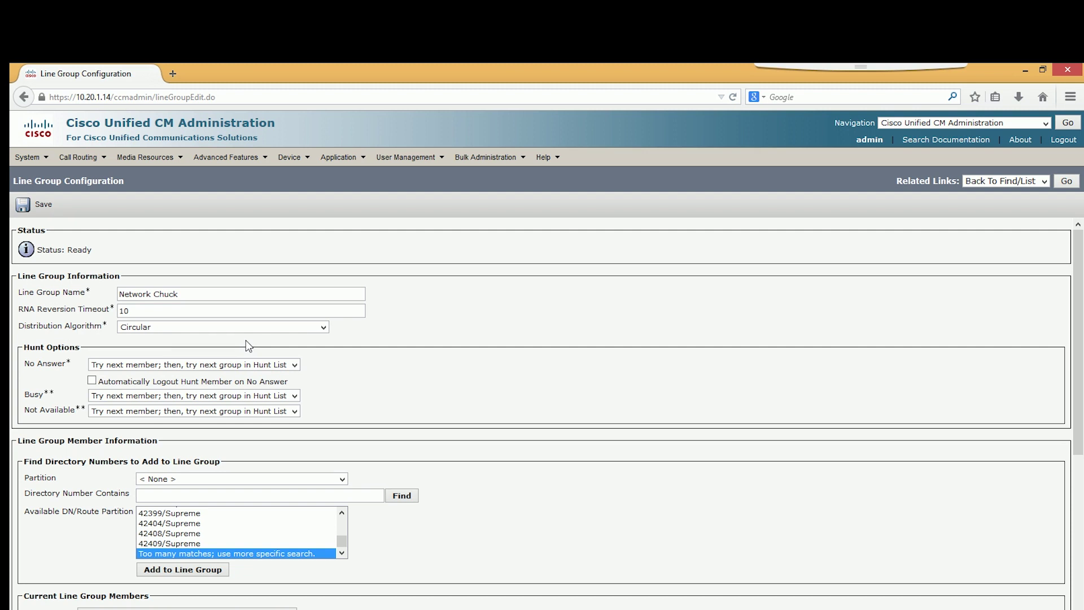
pyautogui.click(222, 328)
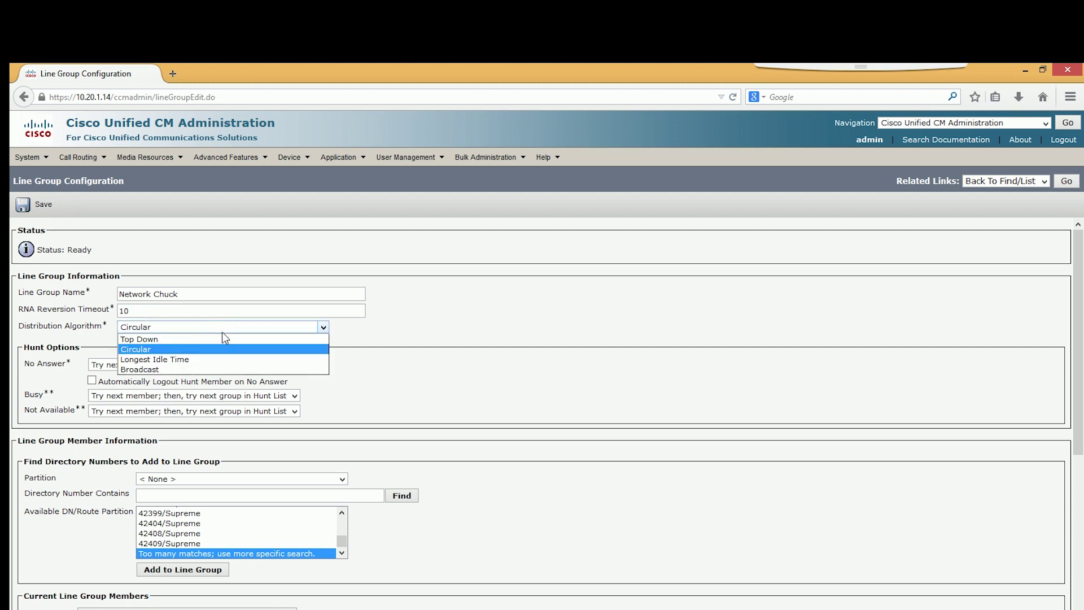
pyautogui.click(194, 358)
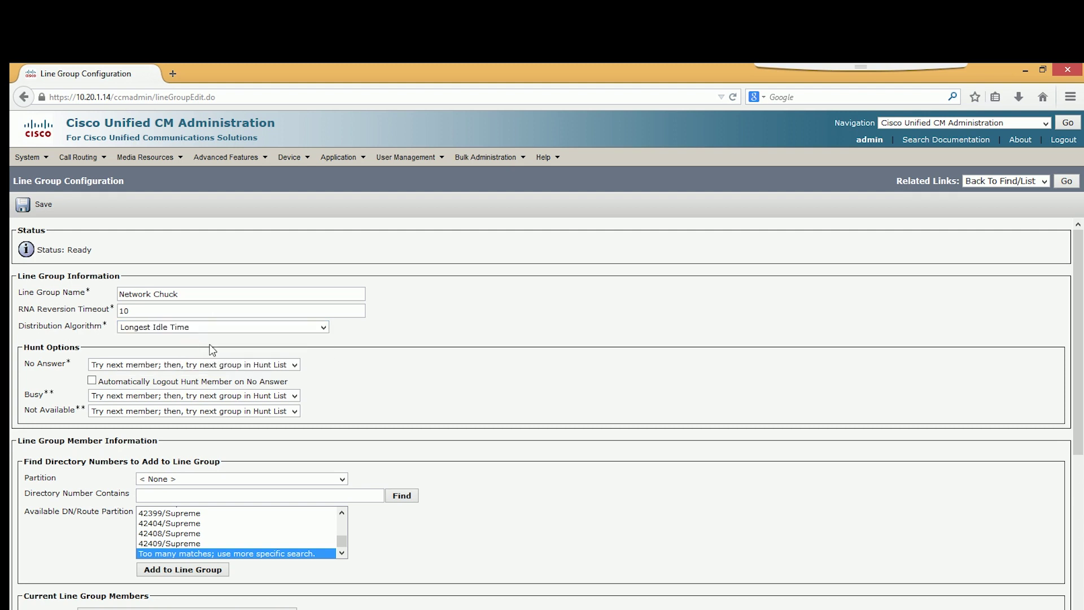
pyautogui.moveTo(212, 350); pyautogui.dragTo(201, 331)
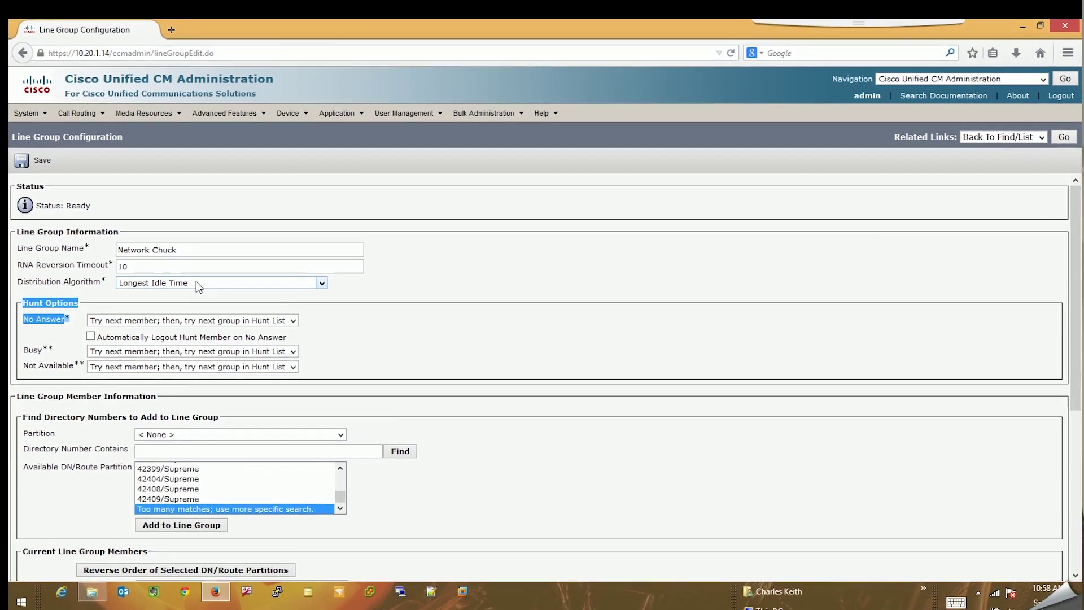
# Cycle through the distribution algorithm options, landing on Broadcast.
pyautogui.click(195, 300)
pyautogui.click(308, 286)
pyautogui.click(260, 275)
pyautogui.click(54, 302)
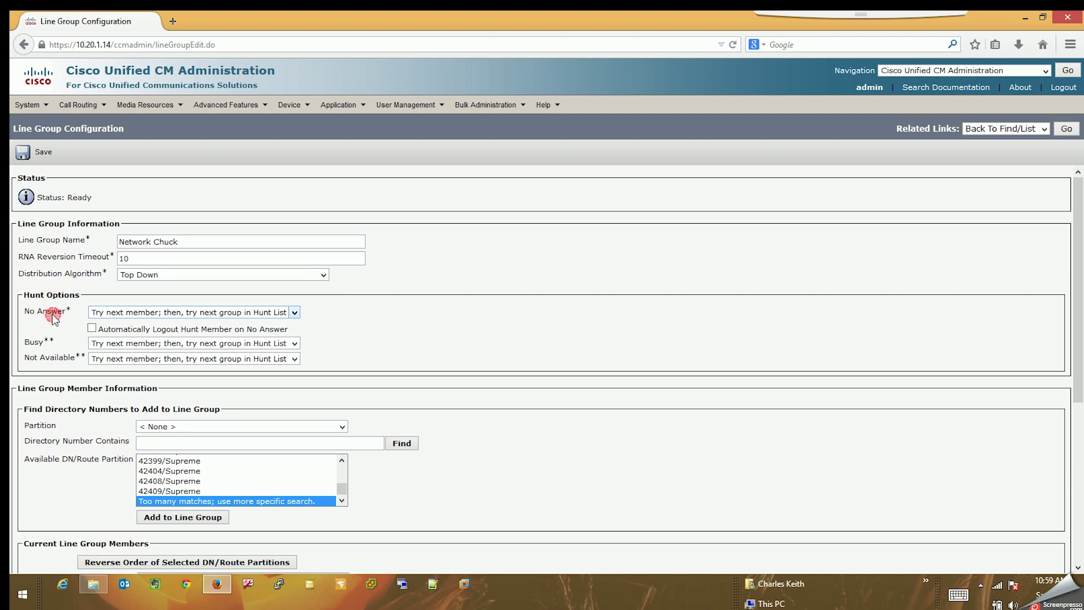
pyautogui.click(157, 274)
pyautogui.click(153, 316)
pyautogui.moveTo(136, 252); pyautogui.dragTo(119, 254)
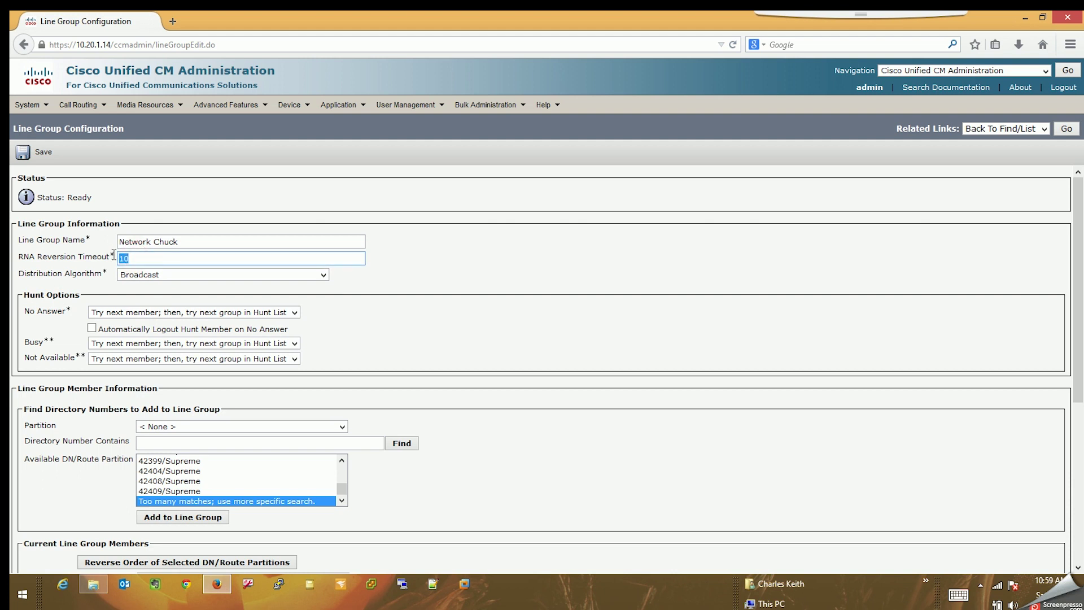
pyautogui.click(127, 275)
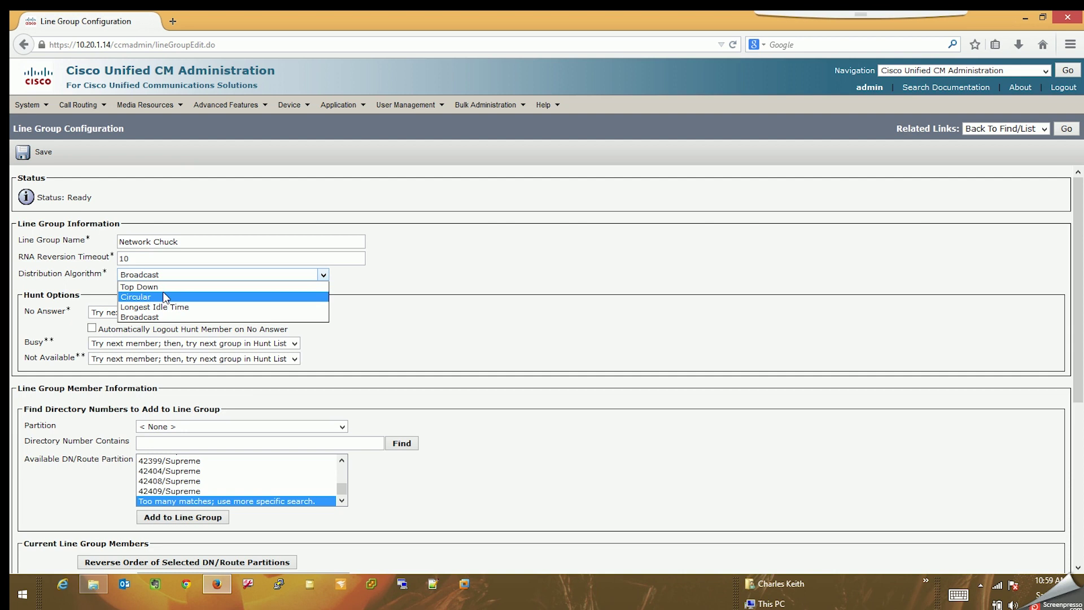
pyautogui.click(160, 316)
# Set the RNA reversion timeout back to 10 and the distribution algorithm to Top Down.
pyautogui.click(143, 259)
pyautogui.moveTo(144, 259); pyautogui.dragTo(97, 241)
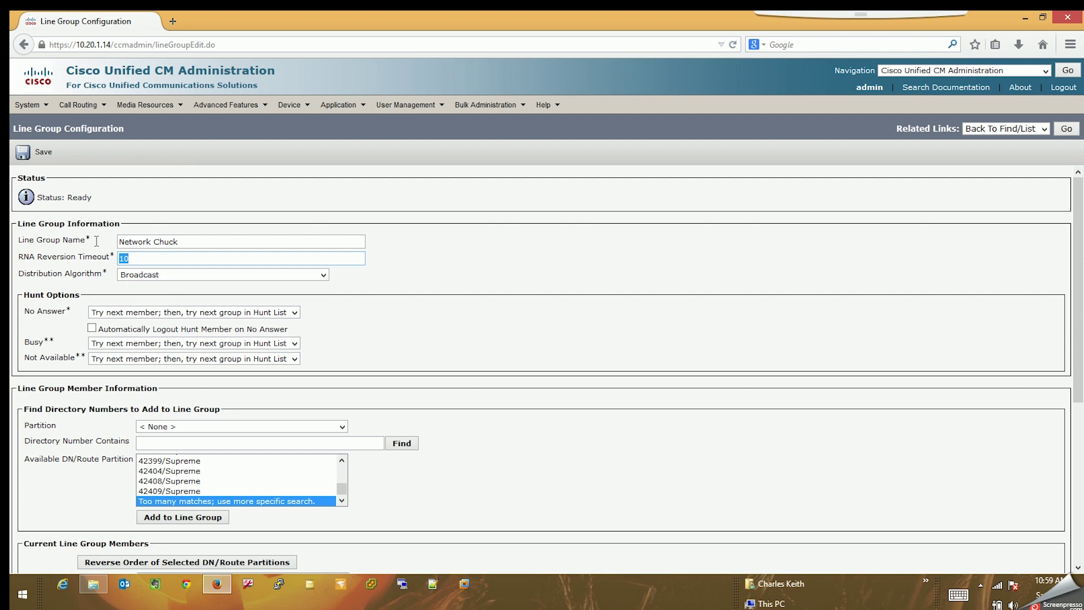
pyautogui.write('30')
pyautogui.moveTo(158, 258); pyautogui.dragTo(93, 260)
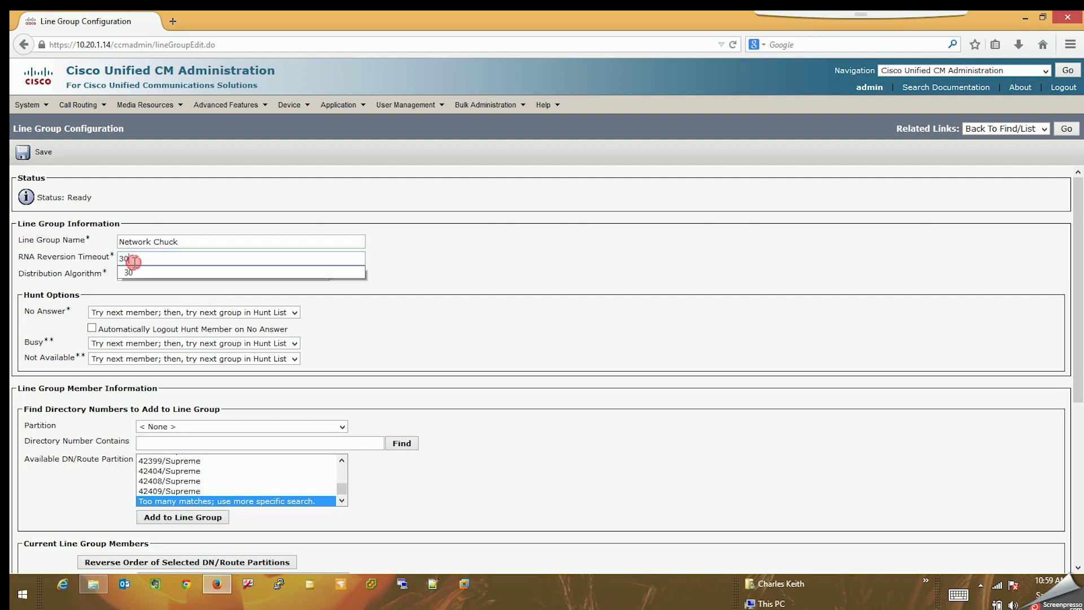
pyautogui.press('BackSpace')
pyautogui.write('10')
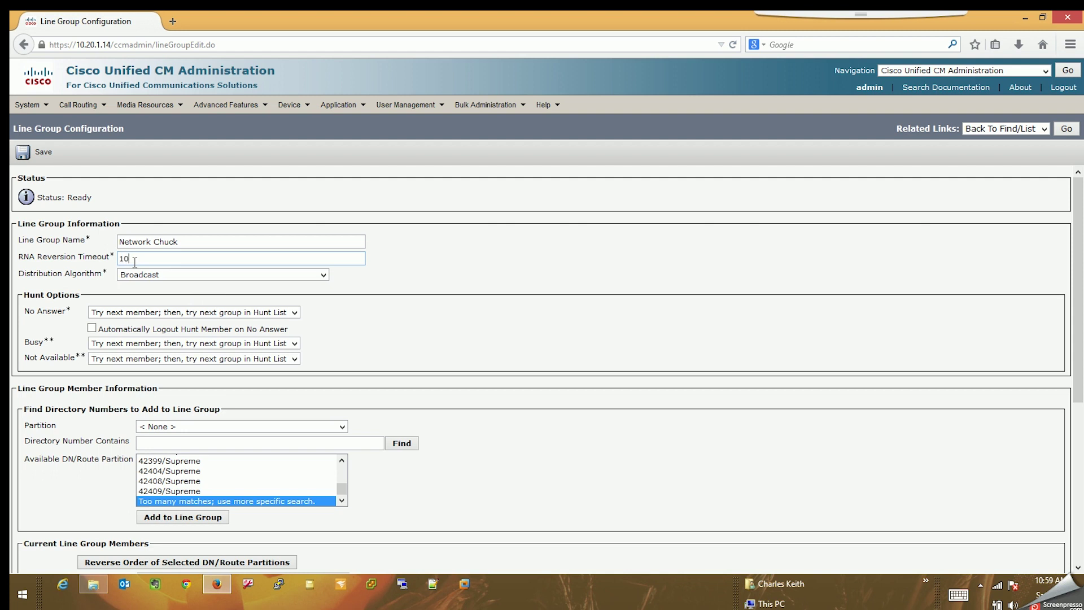
pyautogui.click(142, 275)
pyautogui.click(144, 288)
pyautogui.scroll(-1, 389, 310)
pyautogui.scroll(-1, 389, 311)
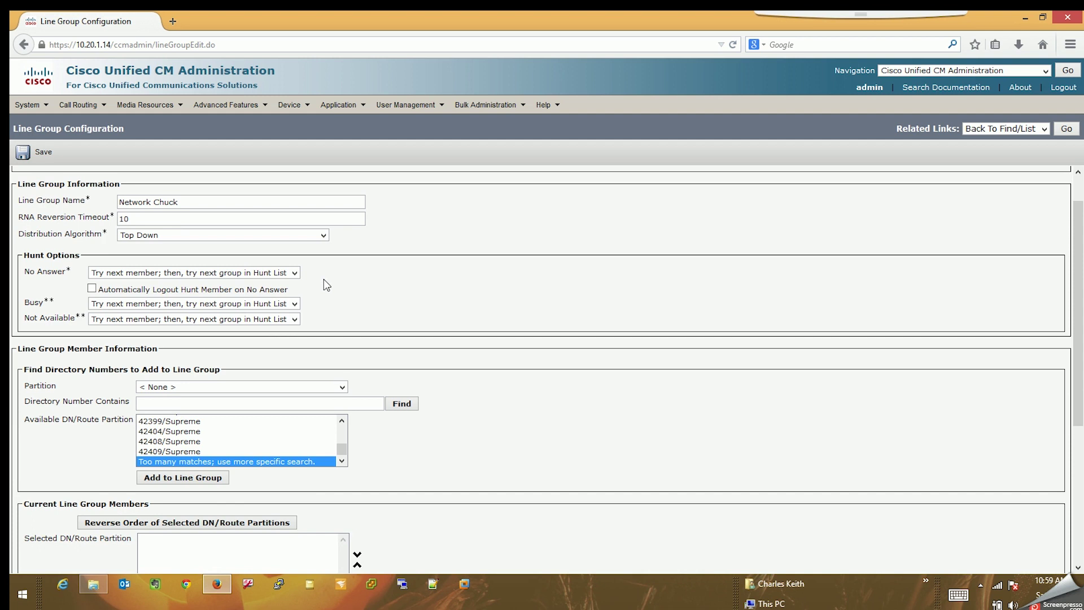
pyautogui.click(356, 271)
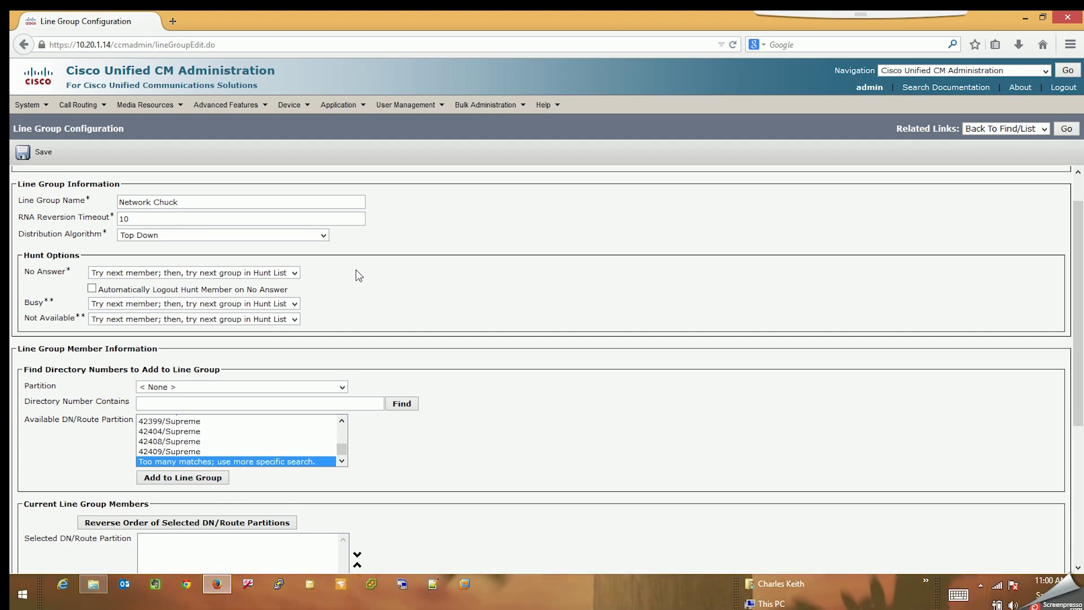
pyautogui.click(192, 274)
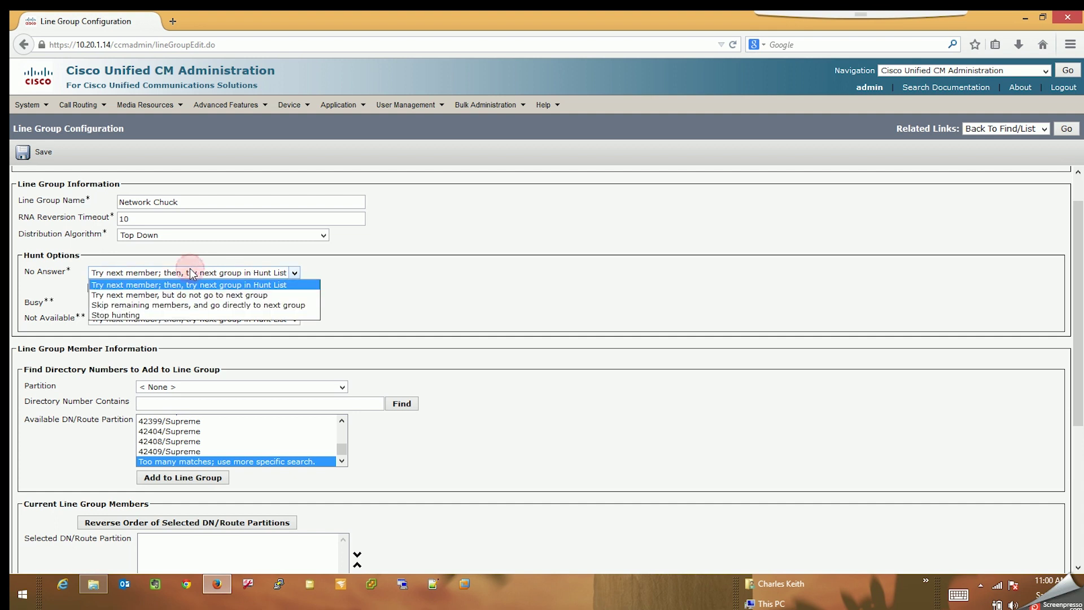
pyautogui.click(400, 273)
pyautogui.click(242, 273)
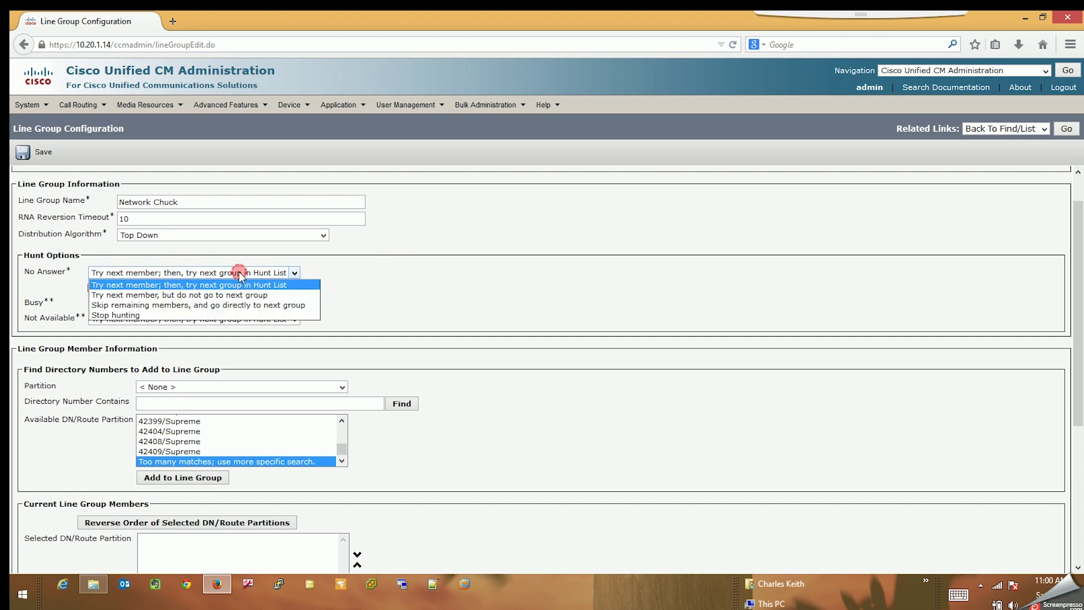
pyautogui.click(183, 277)
pyautogui.click(187, 274)
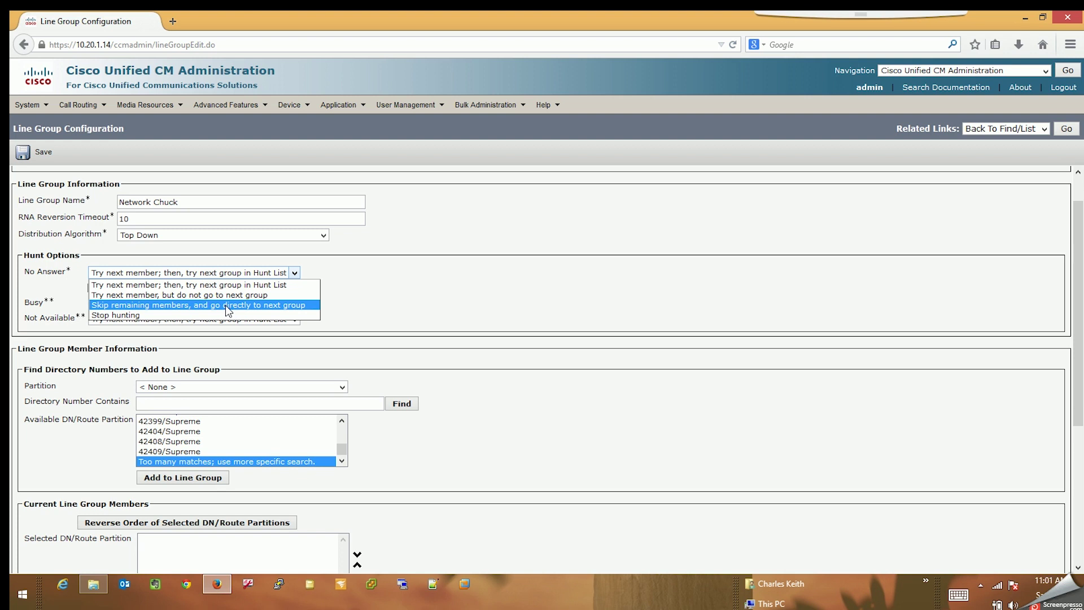
pyautogui.click(176, 315)
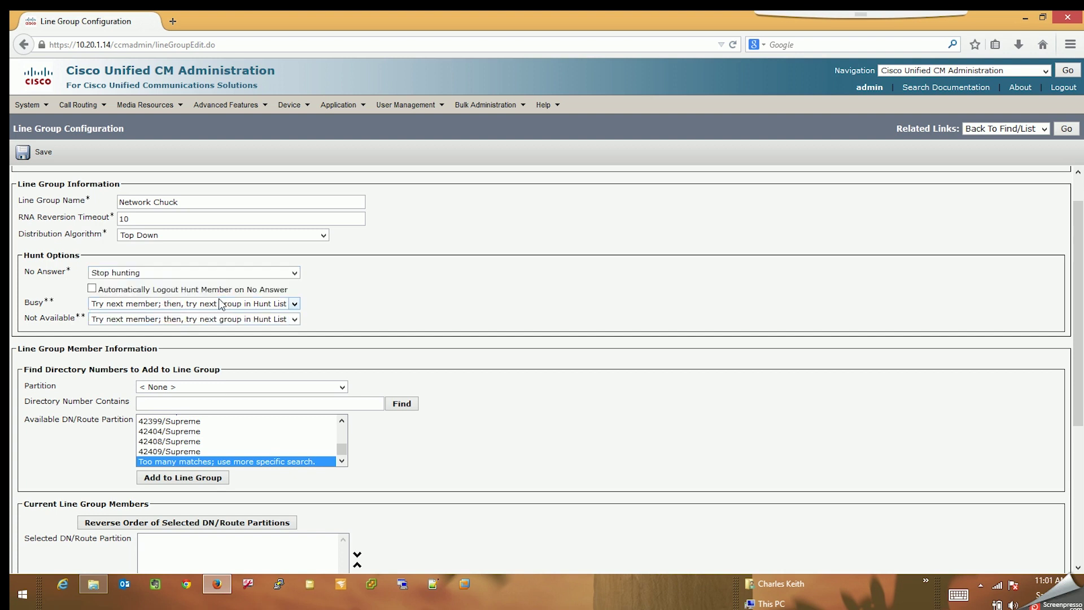
pyautogui.click(198, 271)
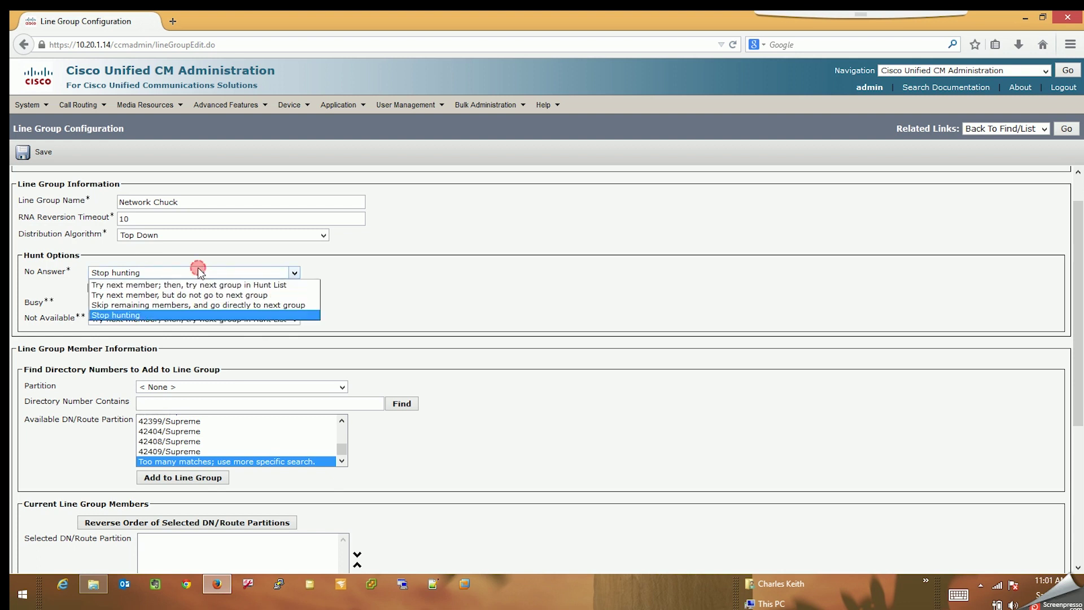
pyautogui.click(190, 286)
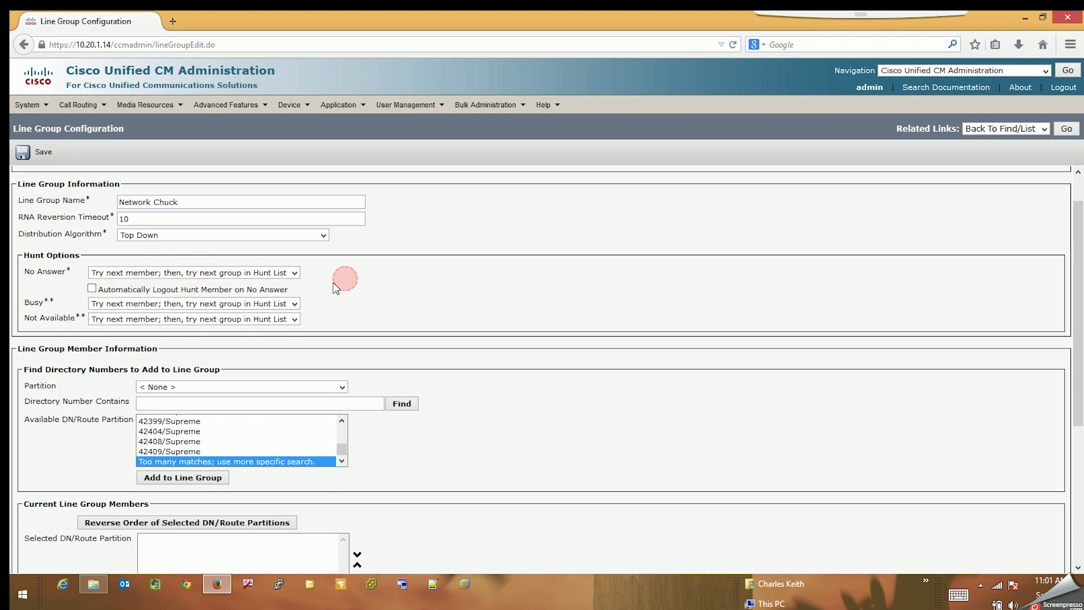
pyautogui.click(240, 305)
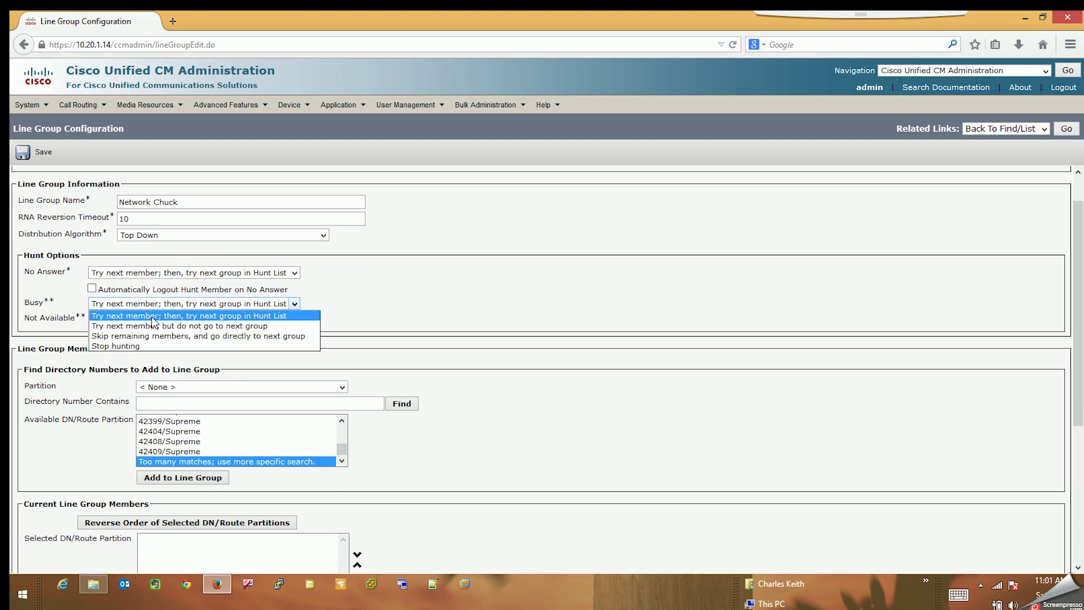
pyautogui.click(153, 315)
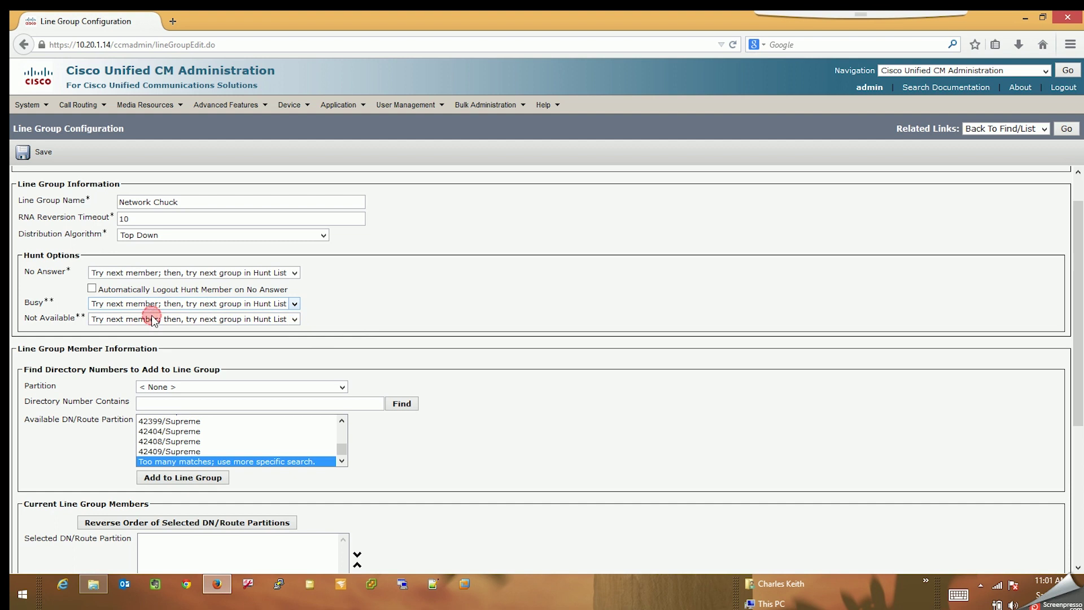
pyautogui.click(226, 319)
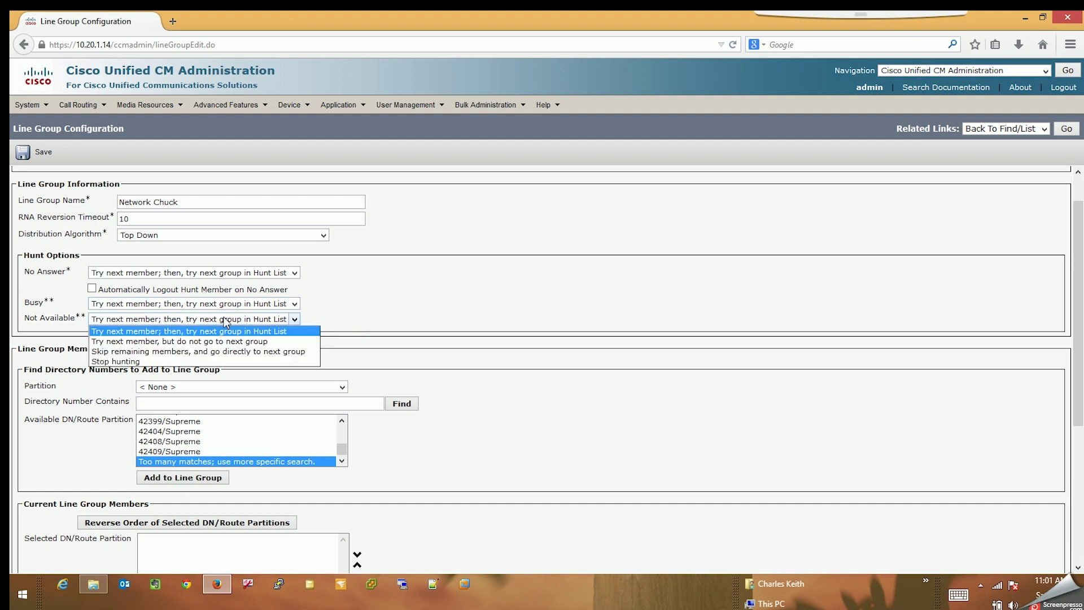
pyautogui.click(192, 331)
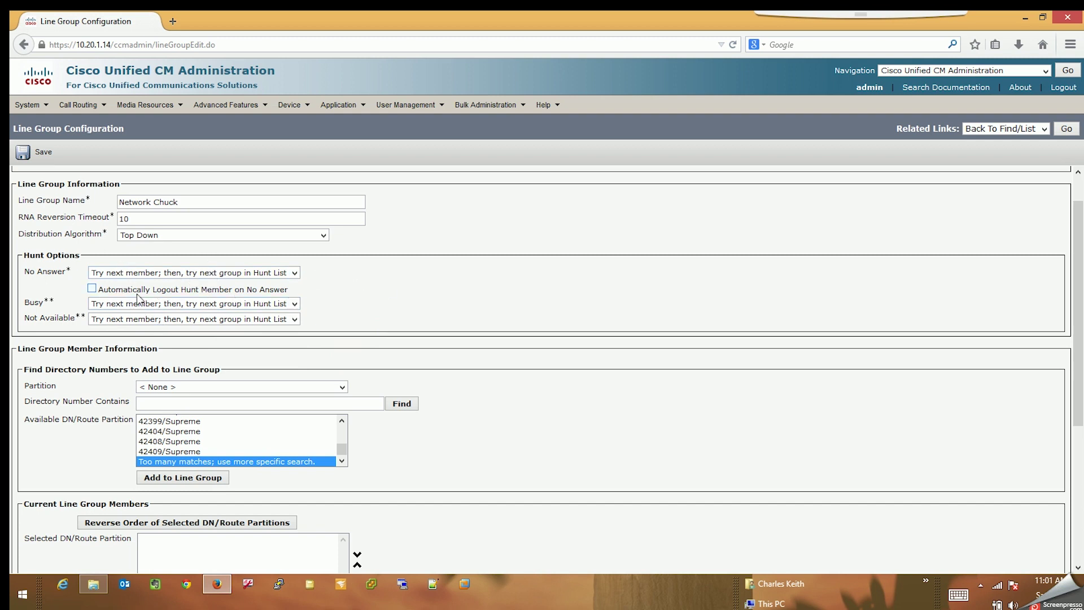
pyautogui.moveTo(99, 288); pyautogui.dragTo(254, 299)
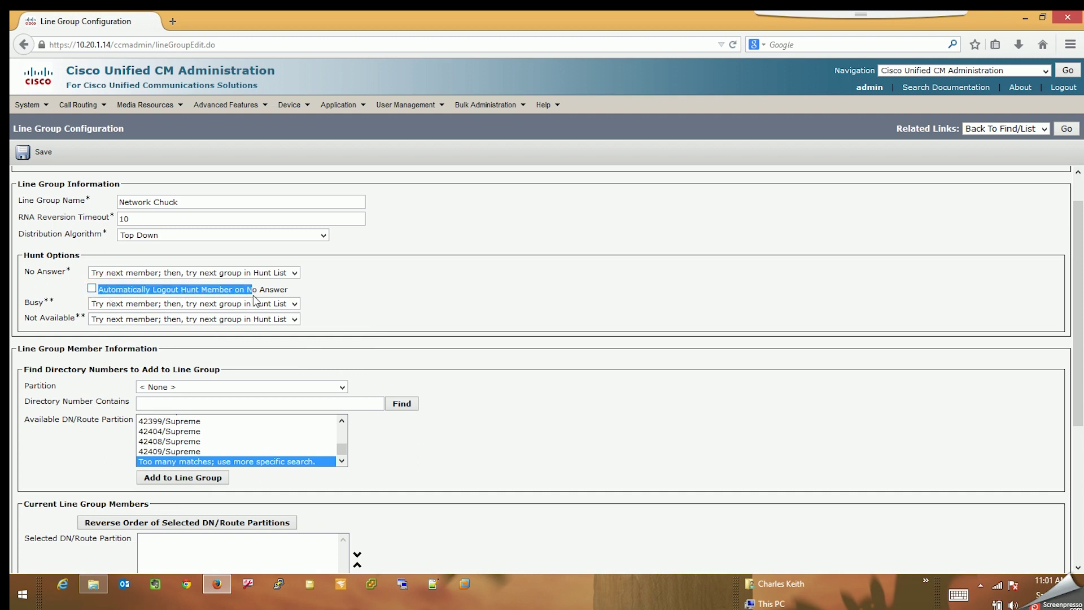
pyautogui.click(277, 291)
pyautogui.click(93, 289)
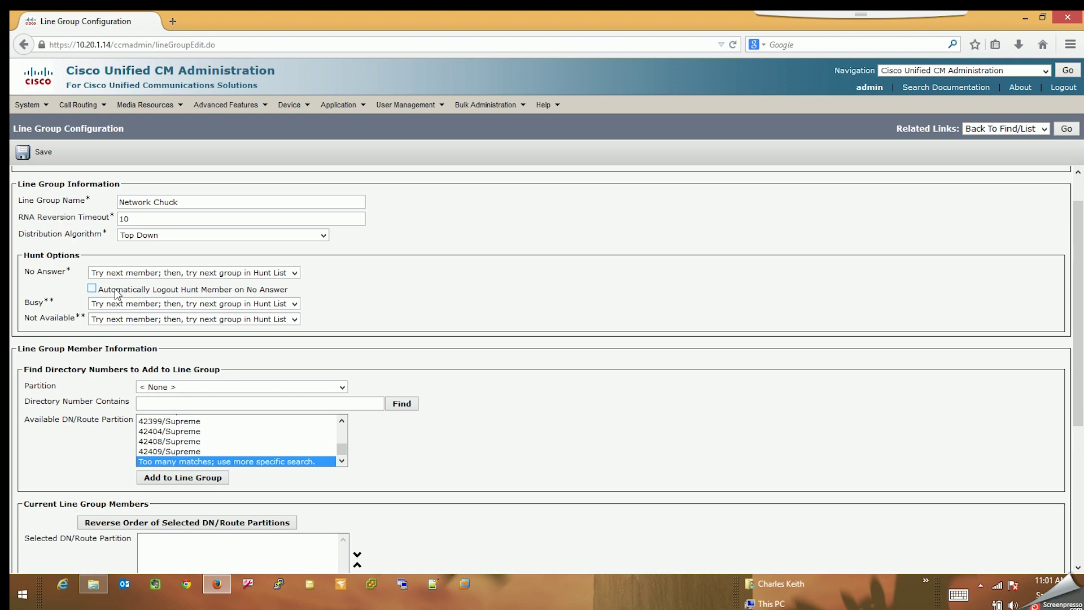
pyautogui.moveTo(111, 291); pyautogui.dragTo(279, 290)
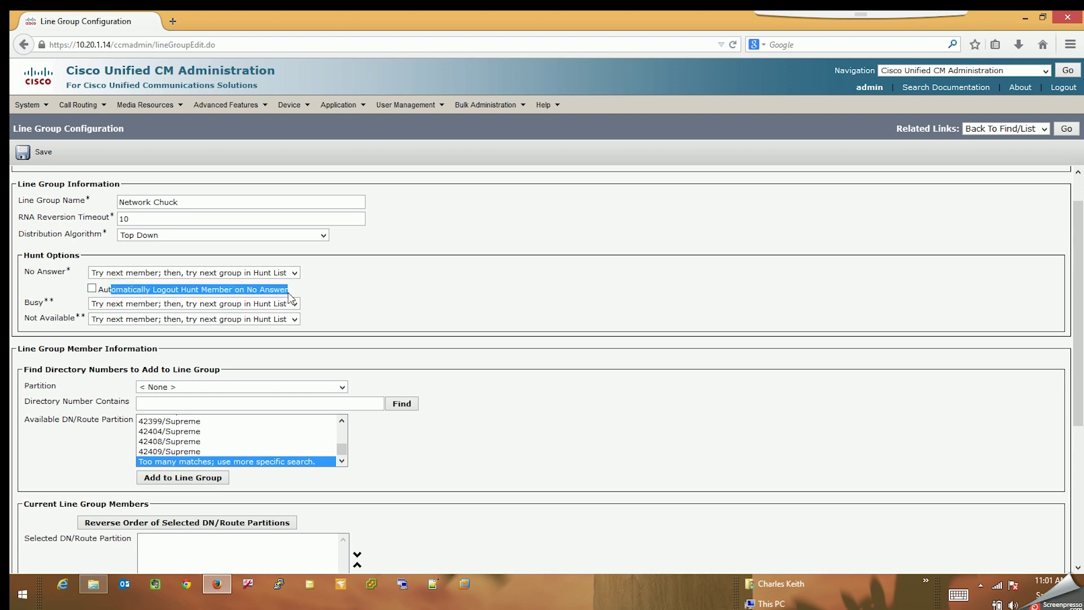
pyautogui.click(306, 286)
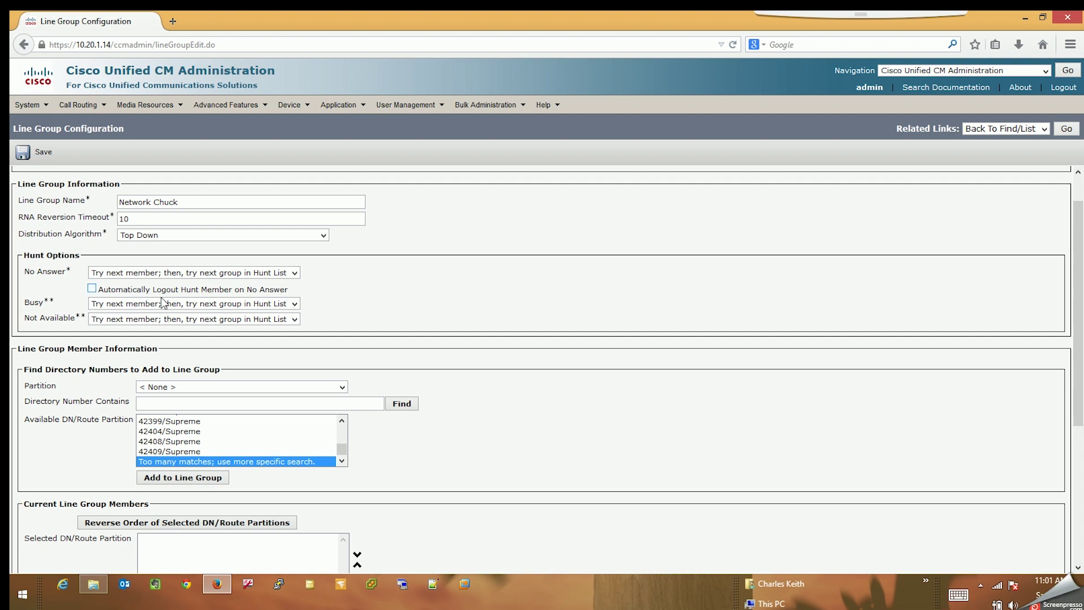
pyautogui.moveTo(129, 289); pyautogui.dragTo(157, 296)
pyautogui.click(184, 291)
pyautogui.click(183, 291)
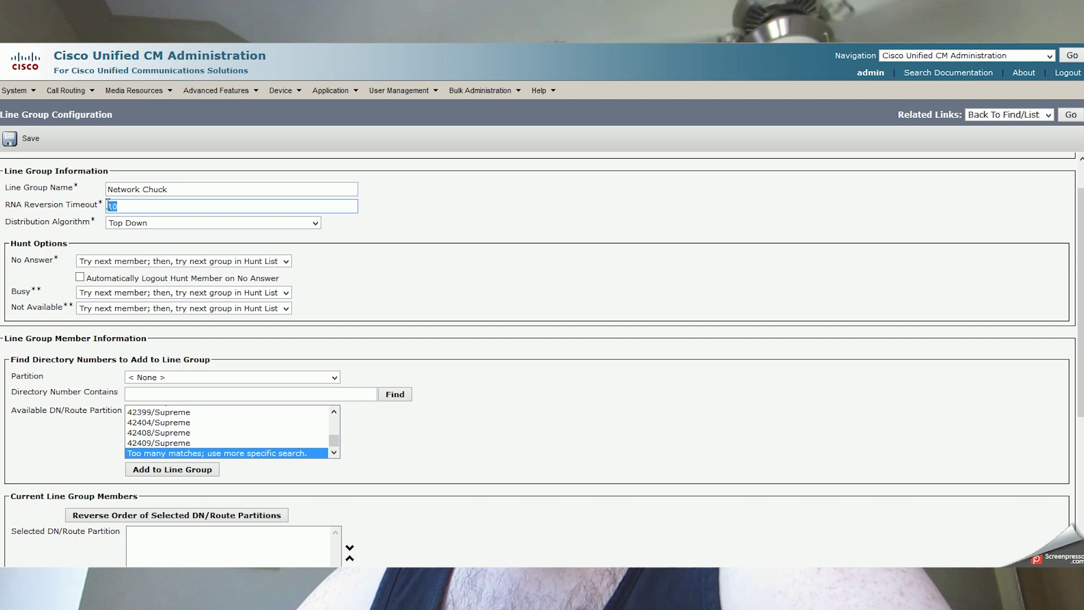
pyautogui.click(372, 262)
pyautogui.click(129, 206)
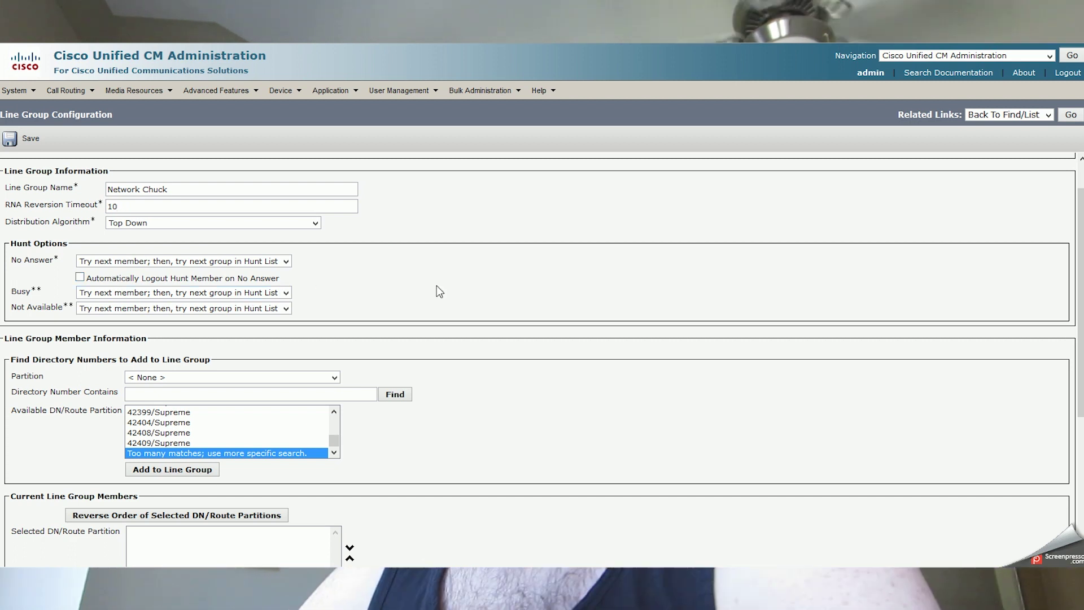
# Search for directory numbers containing 5755 with the partition filter left at None.
pyautogui.scroll(-2, 437, 286)
pyautogui.scroll(-2, 436, 286)
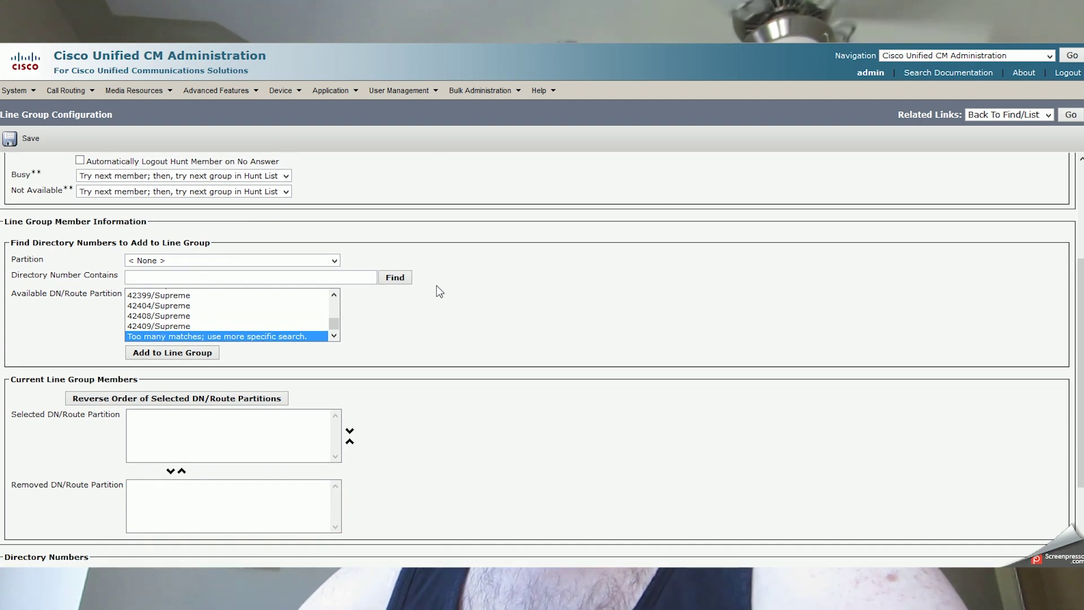
pyautogui.click(275, 259)
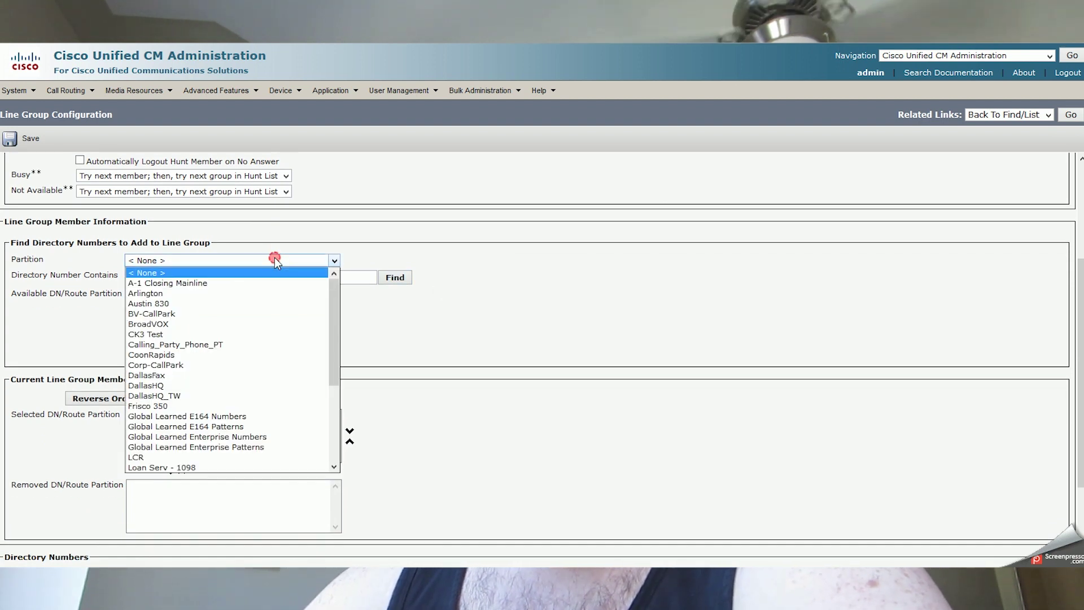
pyautogui.click(444, 375)
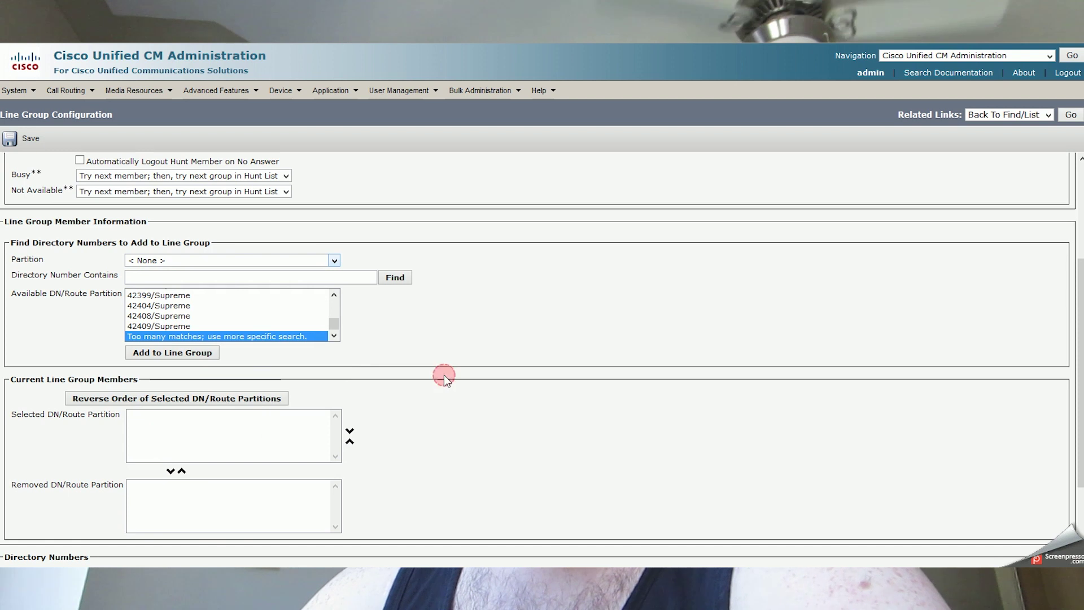
pyautogui.click(190, 273)
pyautogui.write('5755')
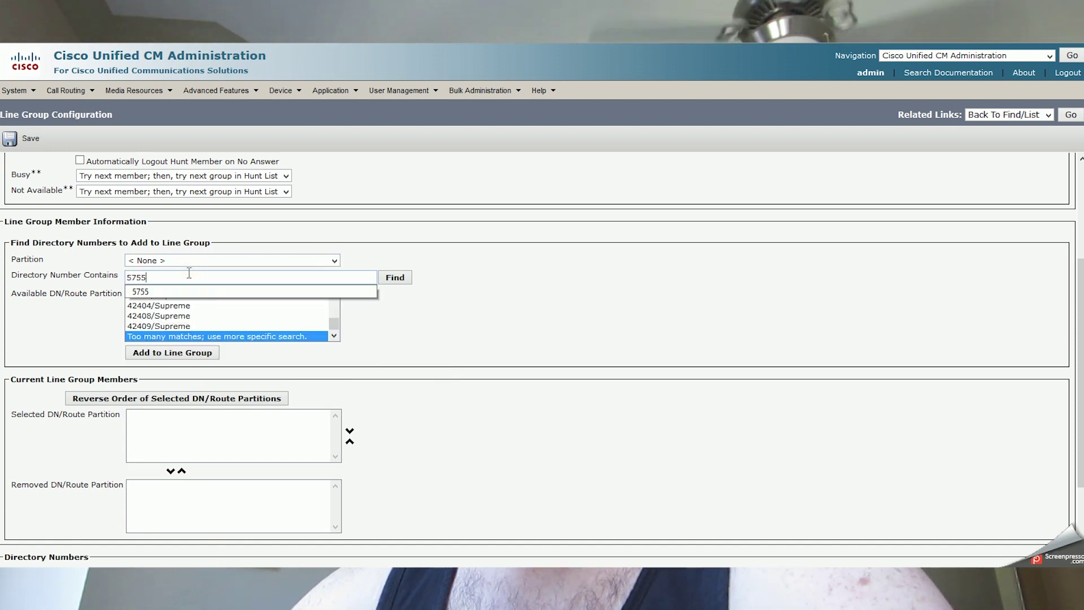
pyautogui.click(381, 246)
pyautogui.click(392, 279)
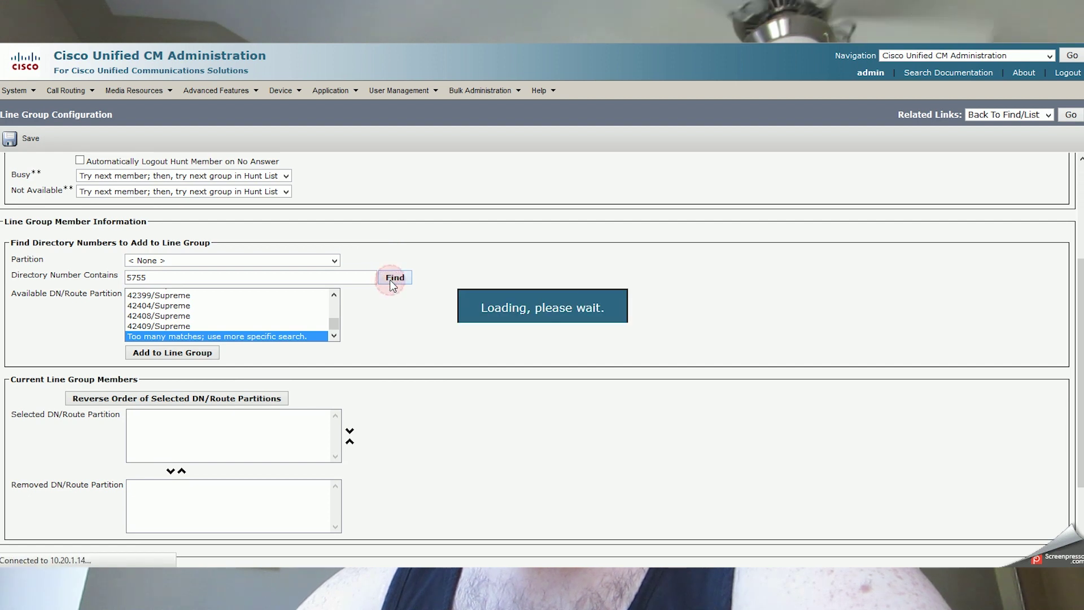
# Add 5755/Supreme from the results to the line group members.
pyautogui.scroll(-3, 391, 285)
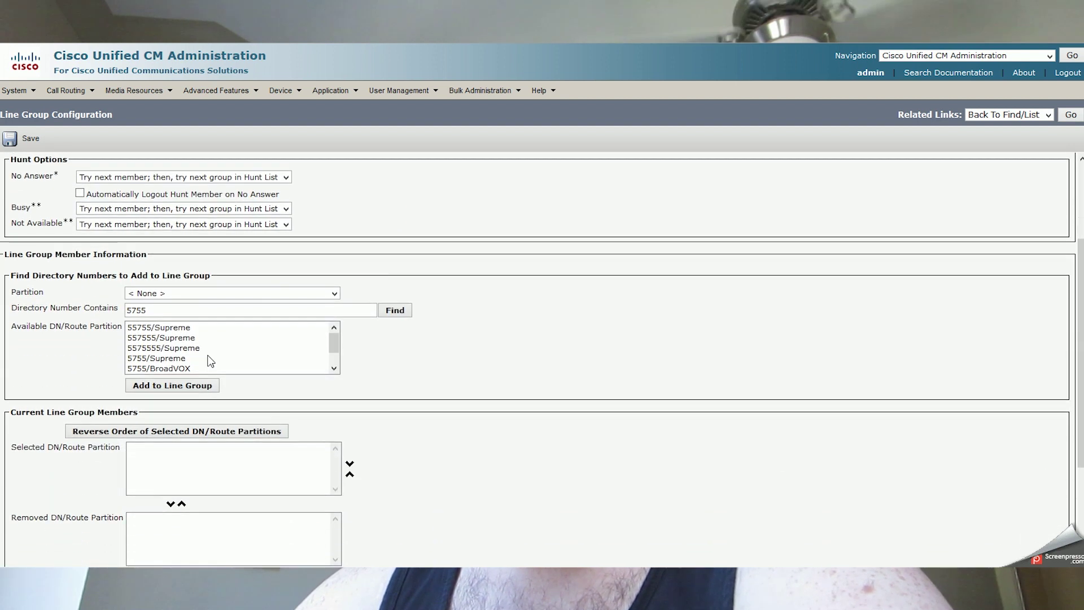
pyautogui.click(181, 347)
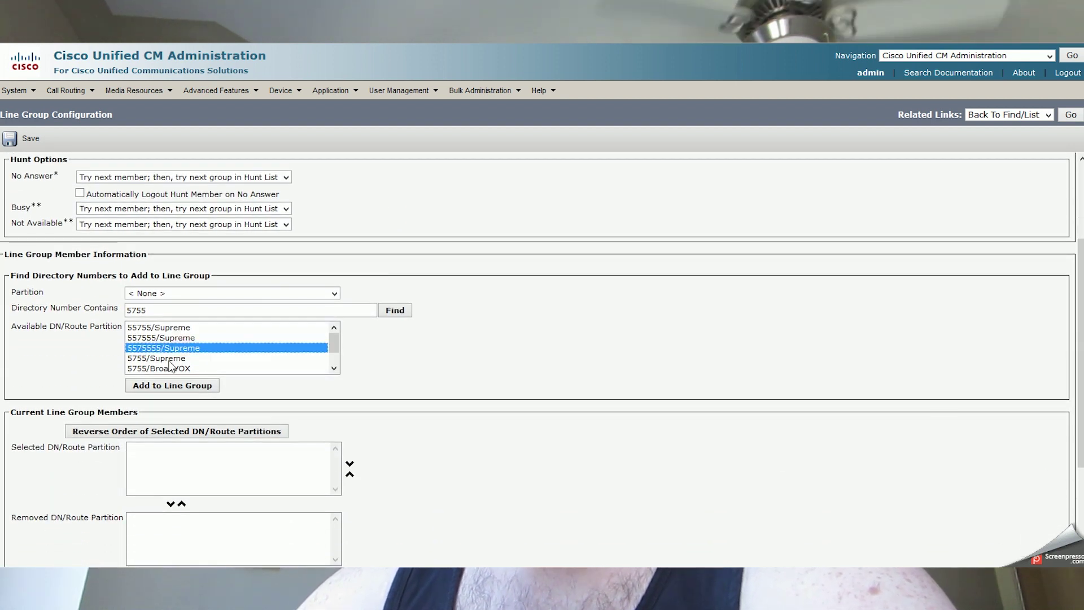
pyautogui.click(169, 357)
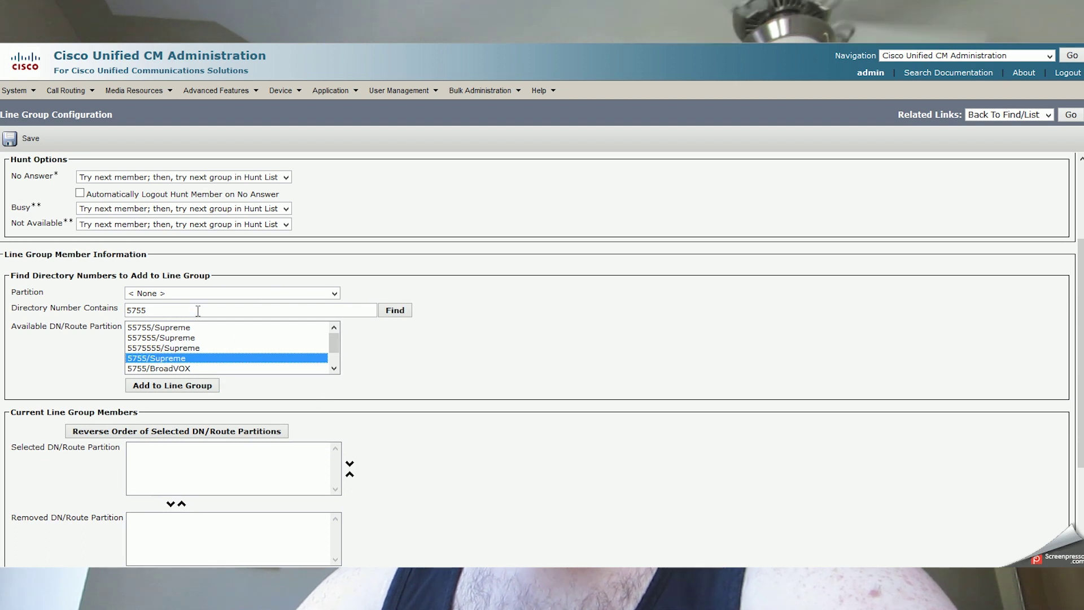
pyautogui.click(184, 385)
pyautogui.scroll(-2, 385, 404)
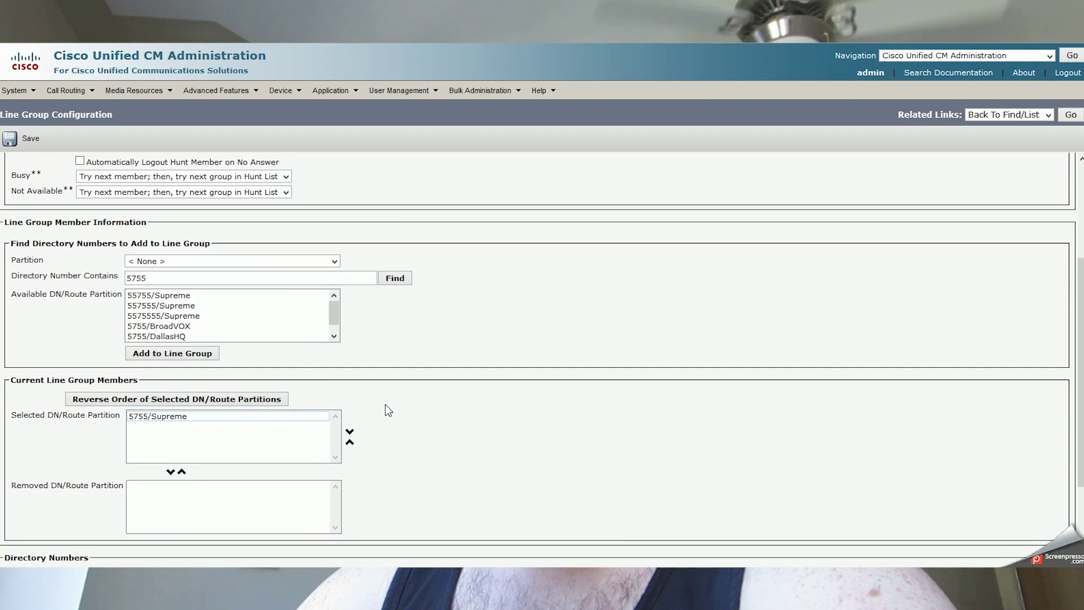
pyautogui.scroll(1, 385, 404)
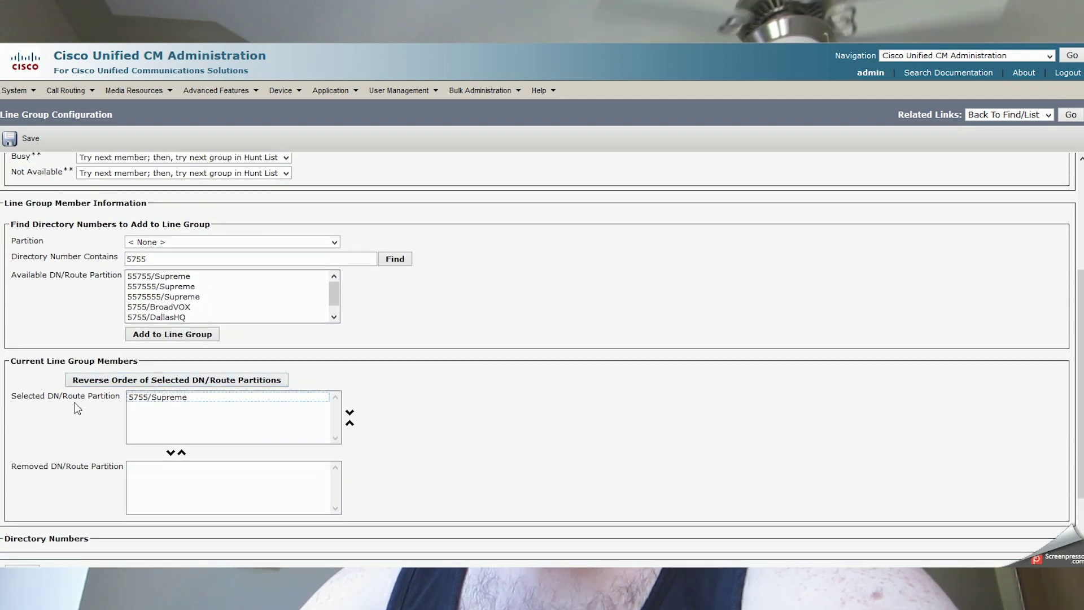
pyautogui.click(496, 415)
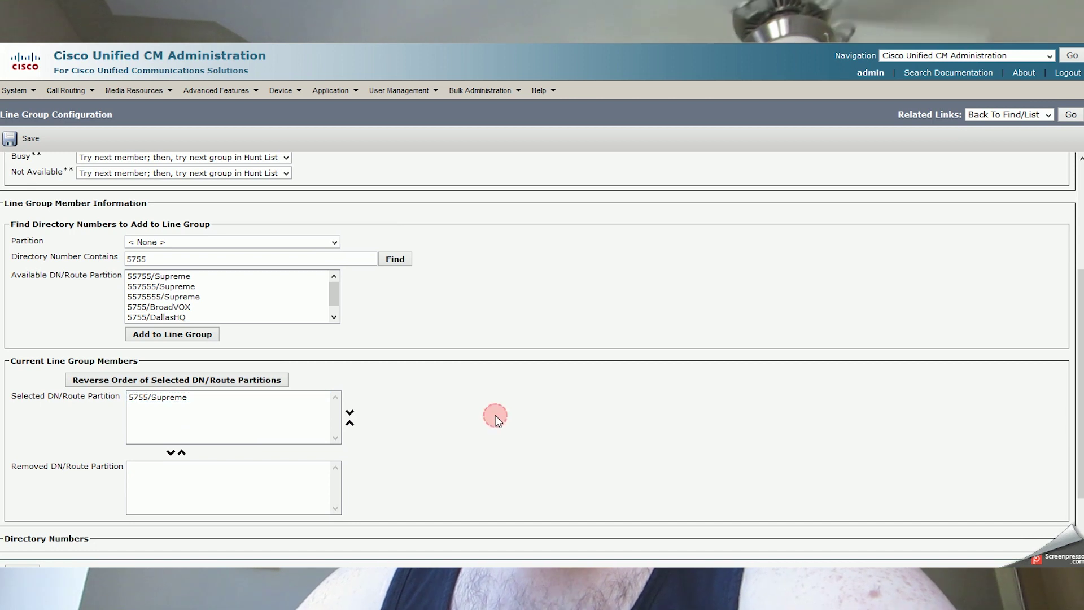
pyautogui.scroll(-2, 496, 416)
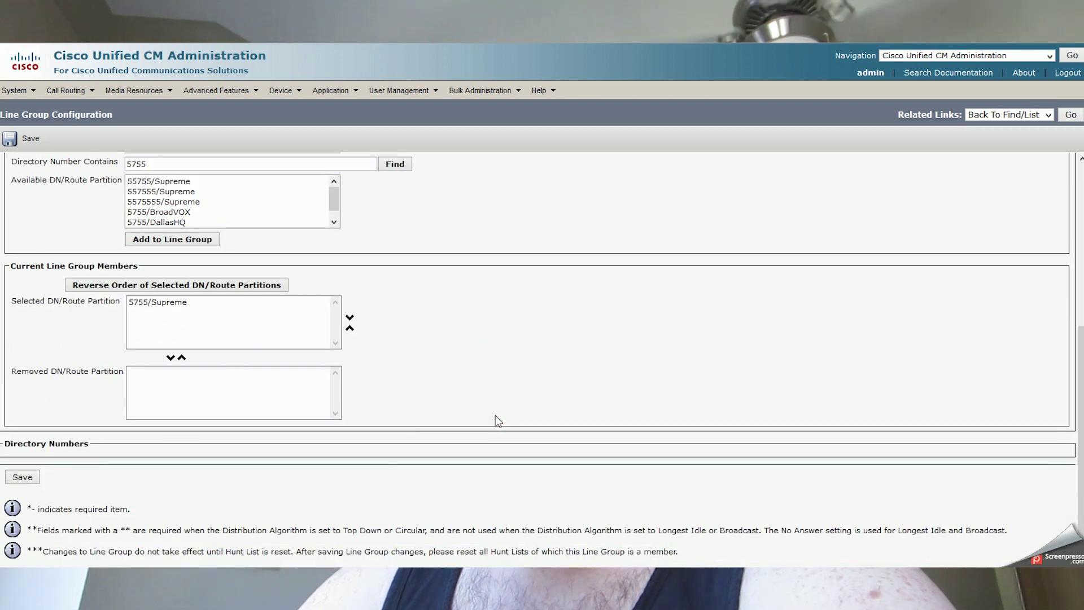
# Save the Network Chuck line group and check that 5755 in Supreme is listed.
pyautogui.click(23, 478)
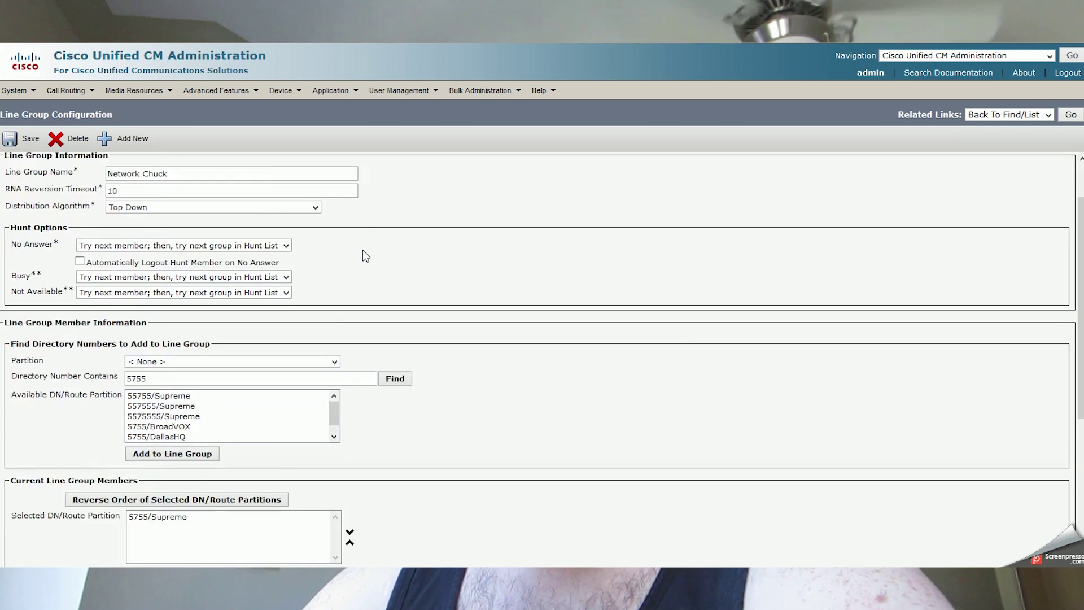
pyautogui.scroll(-5, 362, 251)
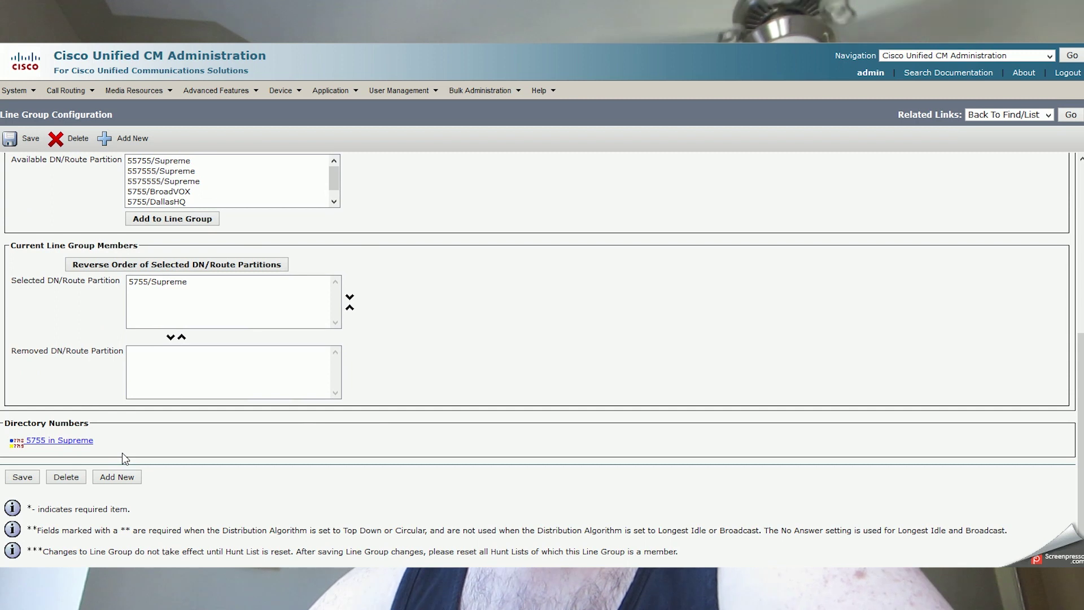
pyautogui.scroll(5, 371, 429)
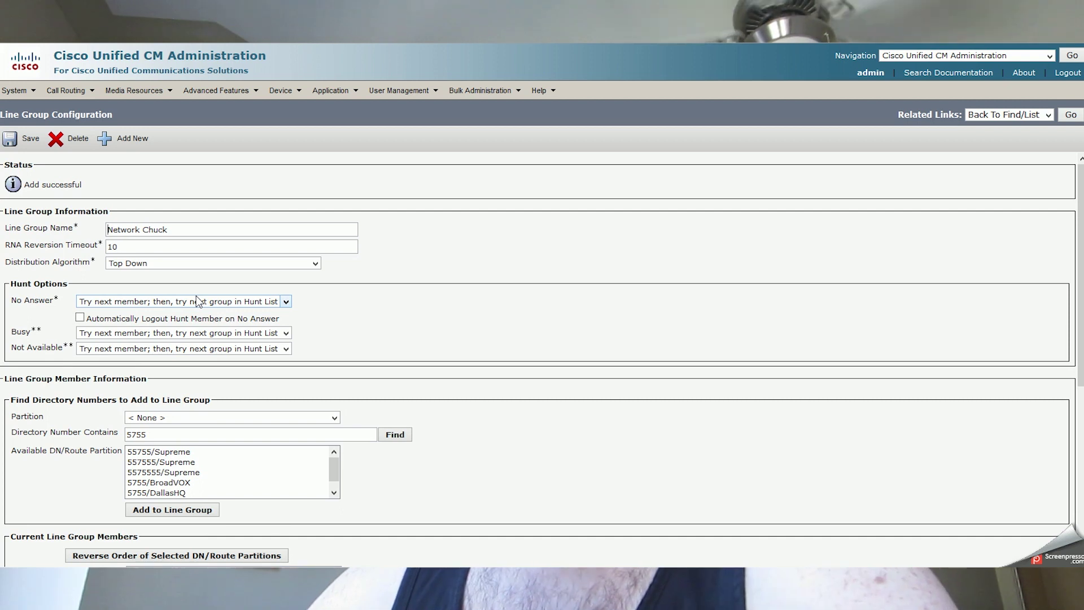
pyautogui.scroll(-1, 196, 300)
pyautogui.scroll(-3, 195, 295)
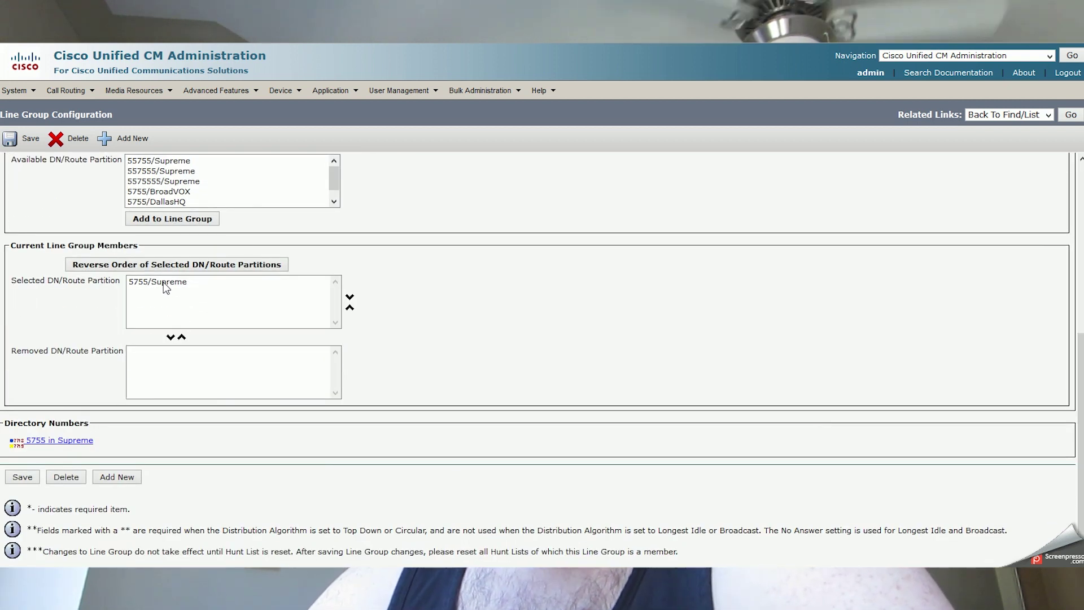
# Add 557555/Supreme to the line group members.
pyautogui.click(194, 171)
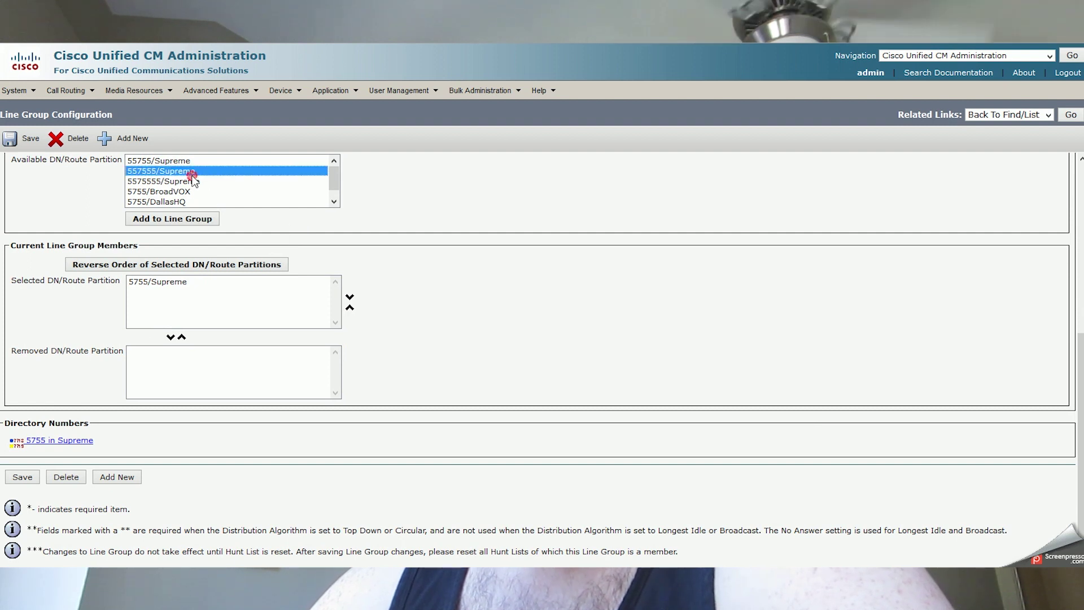
pyautogui.click(161, 223)
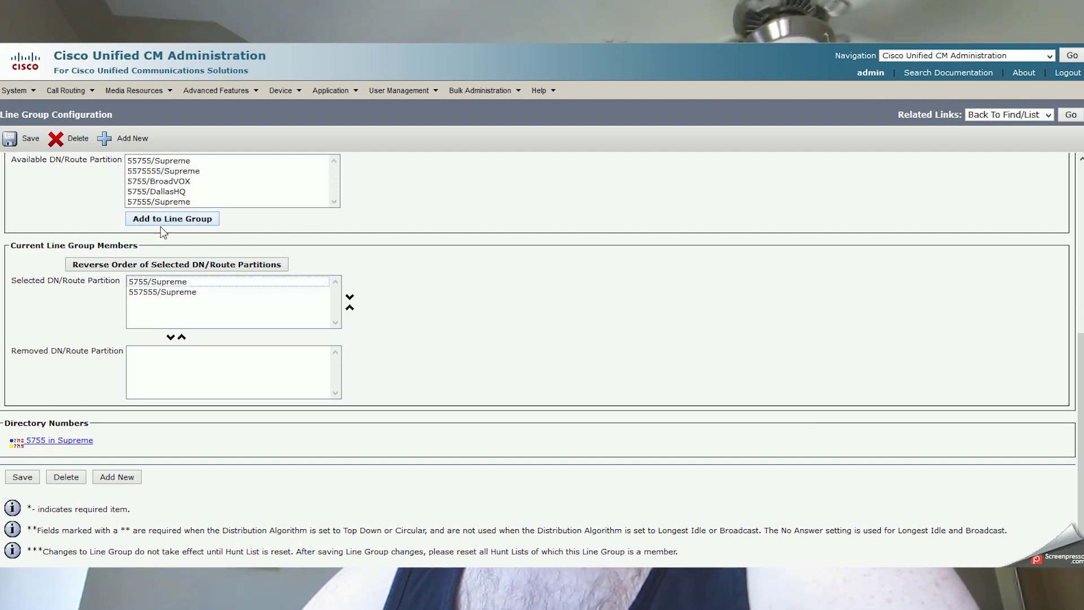
pyautogui.click(492, 248)
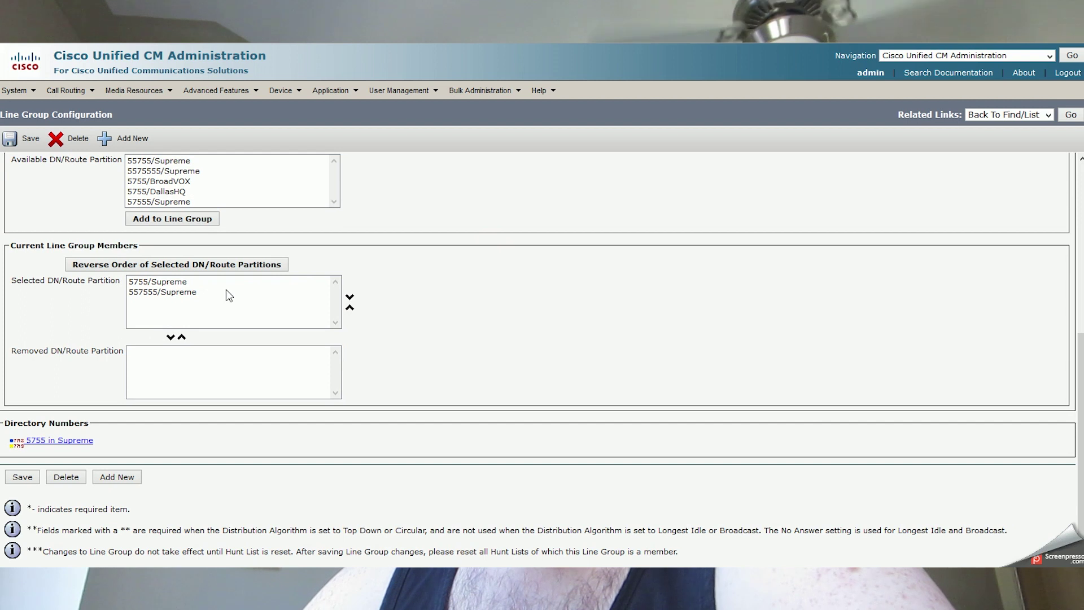
# Reorder the members so 5755/Supreme sits above 557555/Supreme.
pyautogui.click(172, 294)
pyautogui.doubleClick(154, 287)
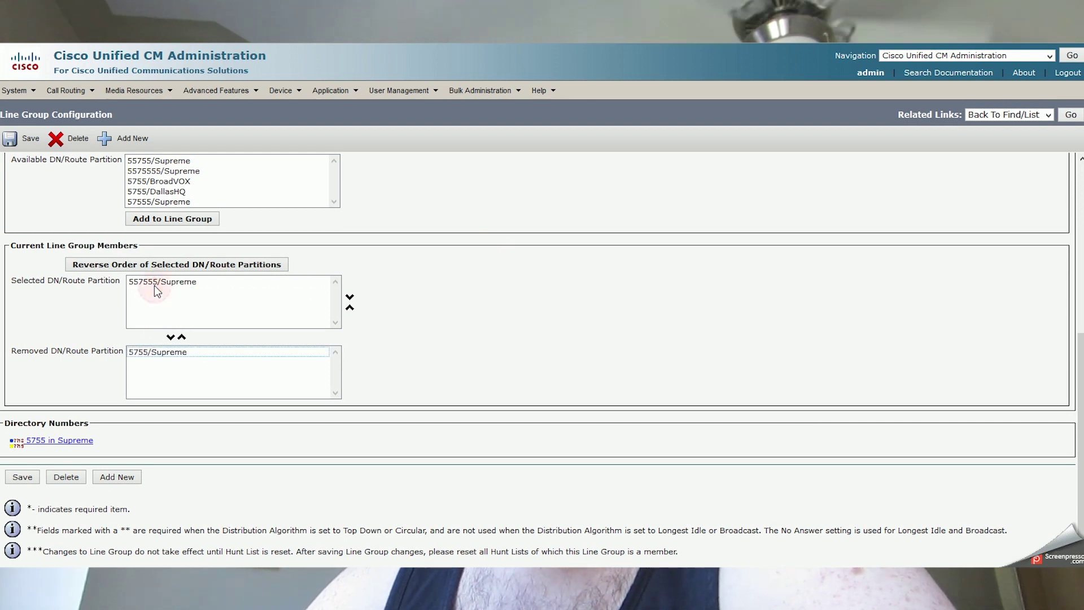
pyautogui.click(171, 352)
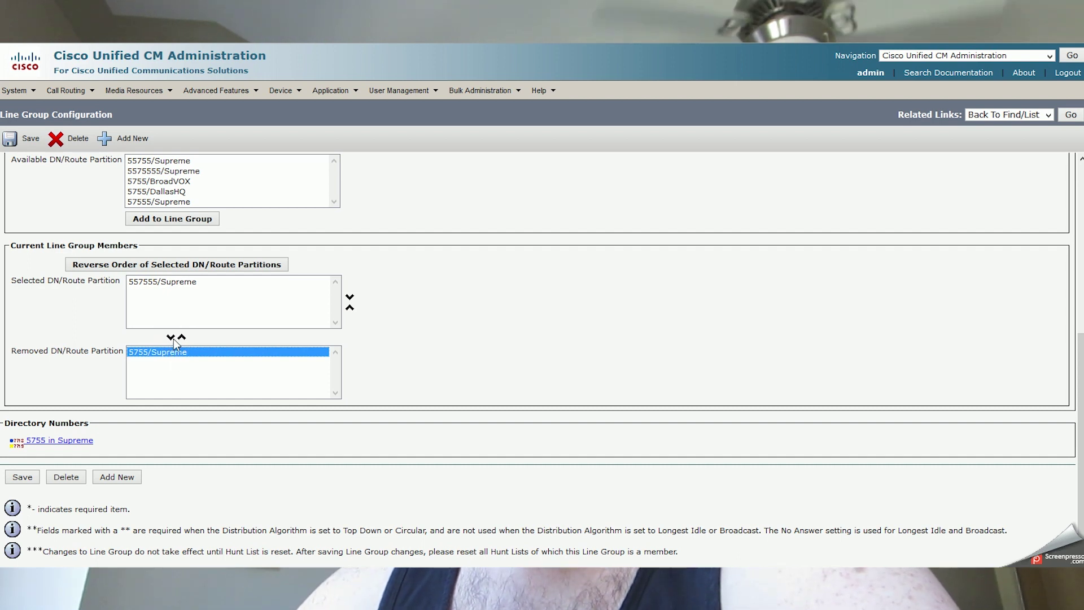
pyautogui.click(181, 337)
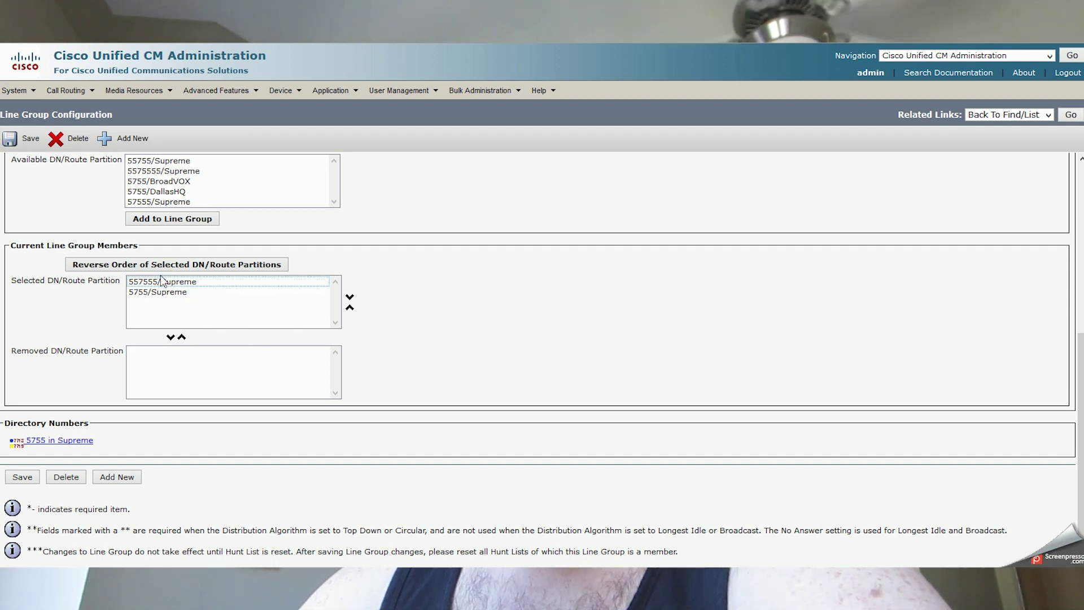
pyautogui.click(170, 338)
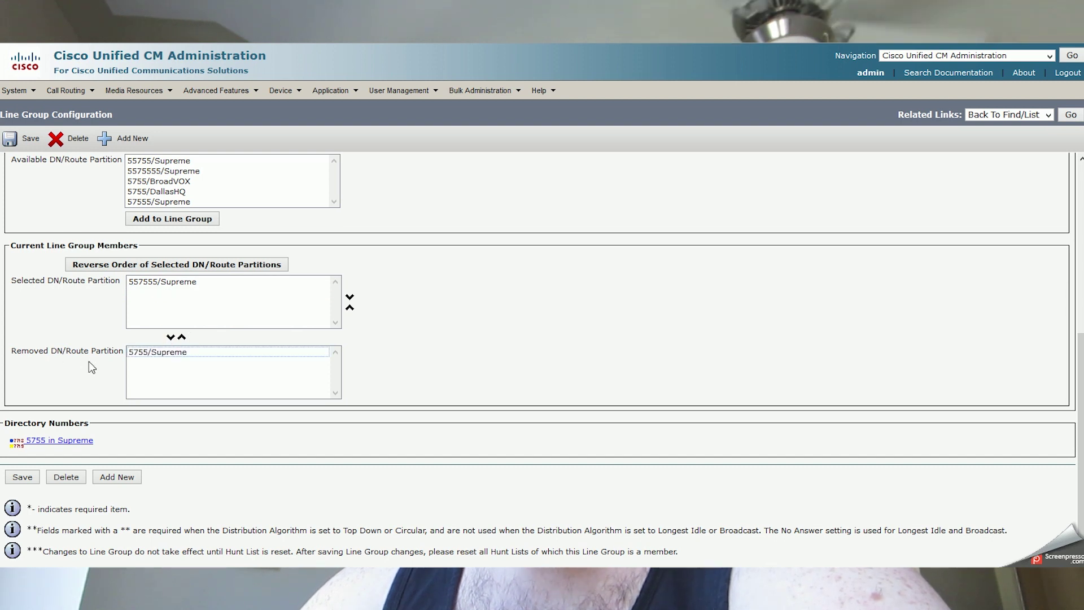
pyautogui.click(130, 355)
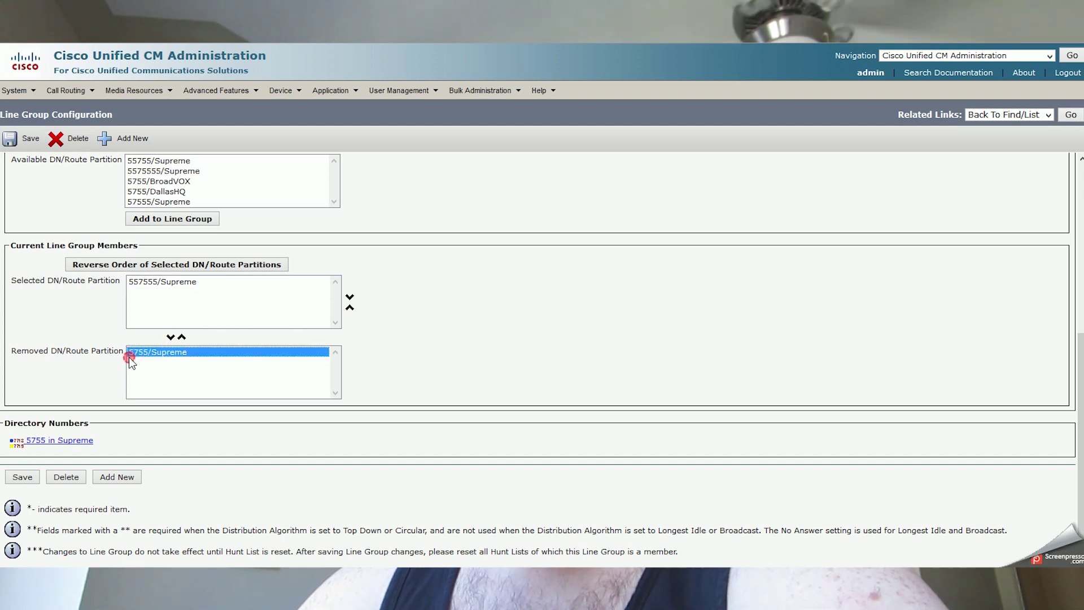
pyautogui.click(181, 338)
pyautogui.click(171, 291)
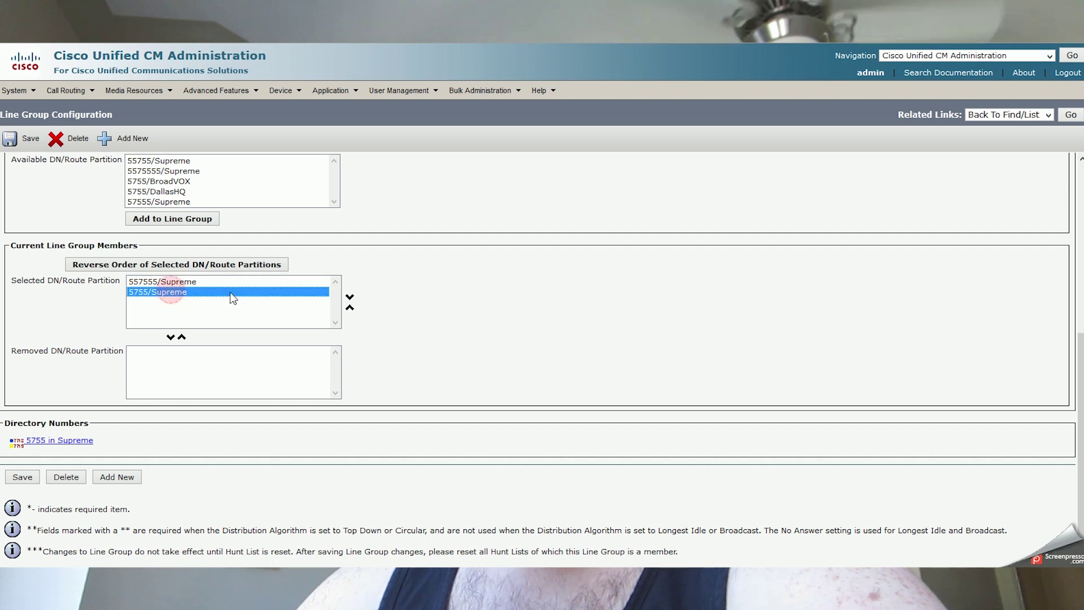
pyautogui.click(350, 308)
pyautogui.click(349, 297)
pyautogui.click(350, 311)
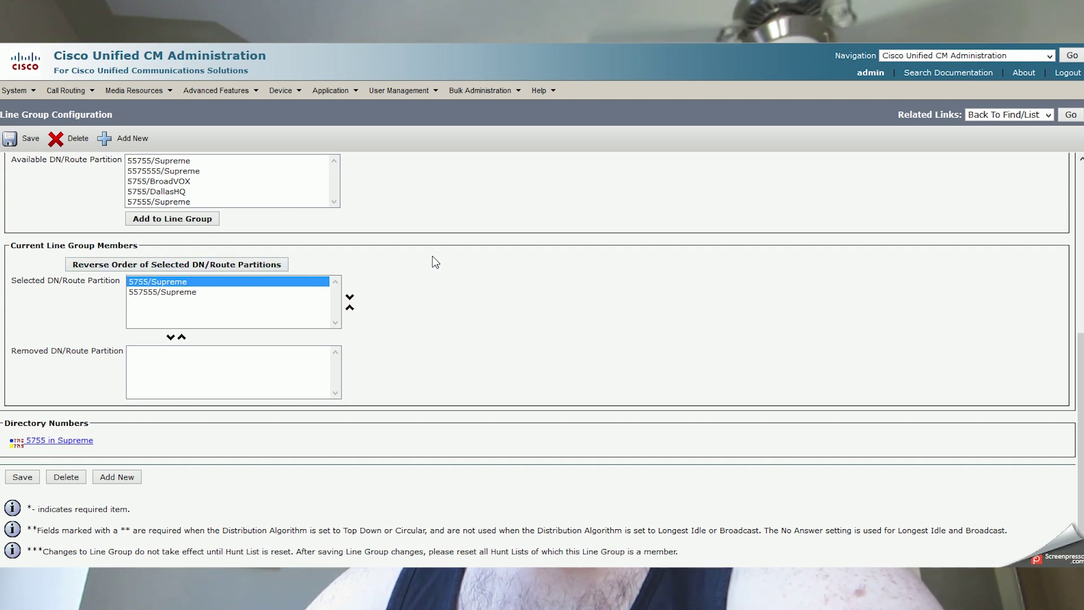
# Save the members, tick Automatically Logout Hunt Member on No Answer, and save again.
pyautogui.click(22, 477)
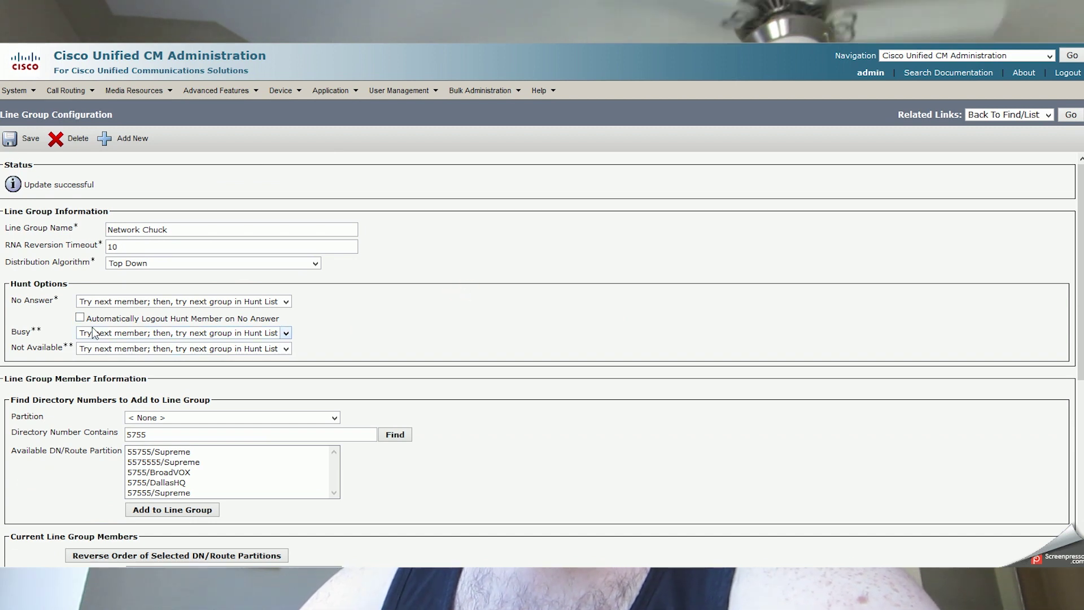
pyautogui.click(80, 318)
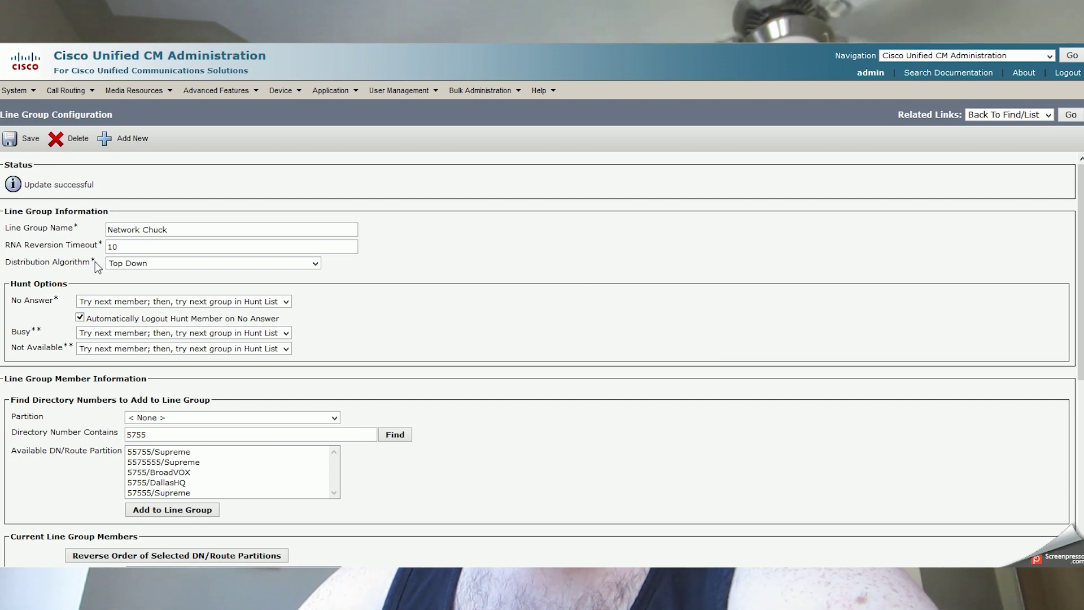
pyautogui.click(17, 139)
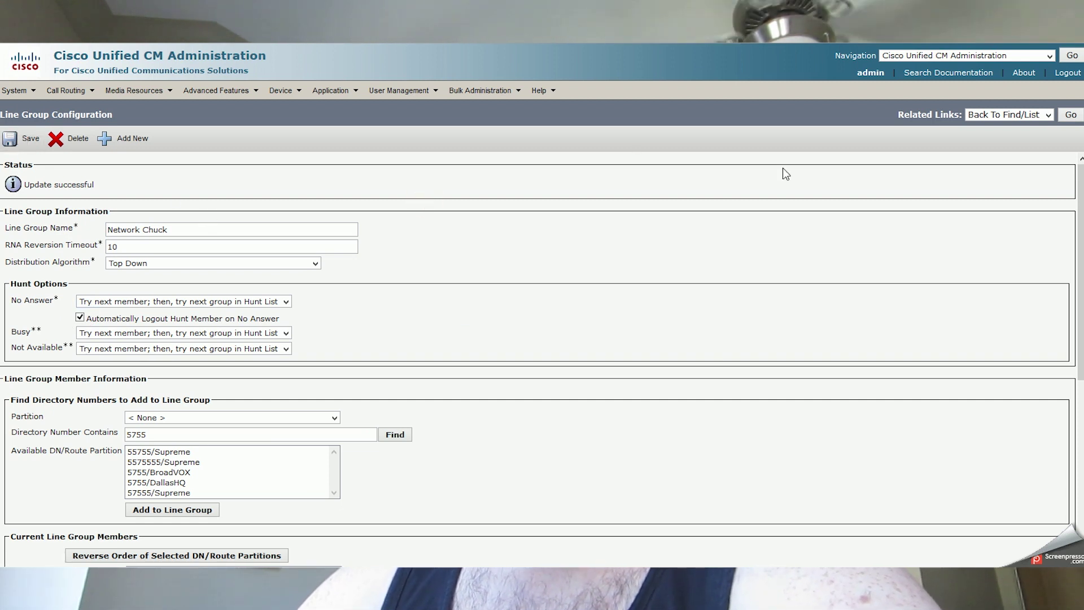
# Return to Find/List and search line groups for 'Network', finding Network Chuck.
pyautogui.click(1073, 120)
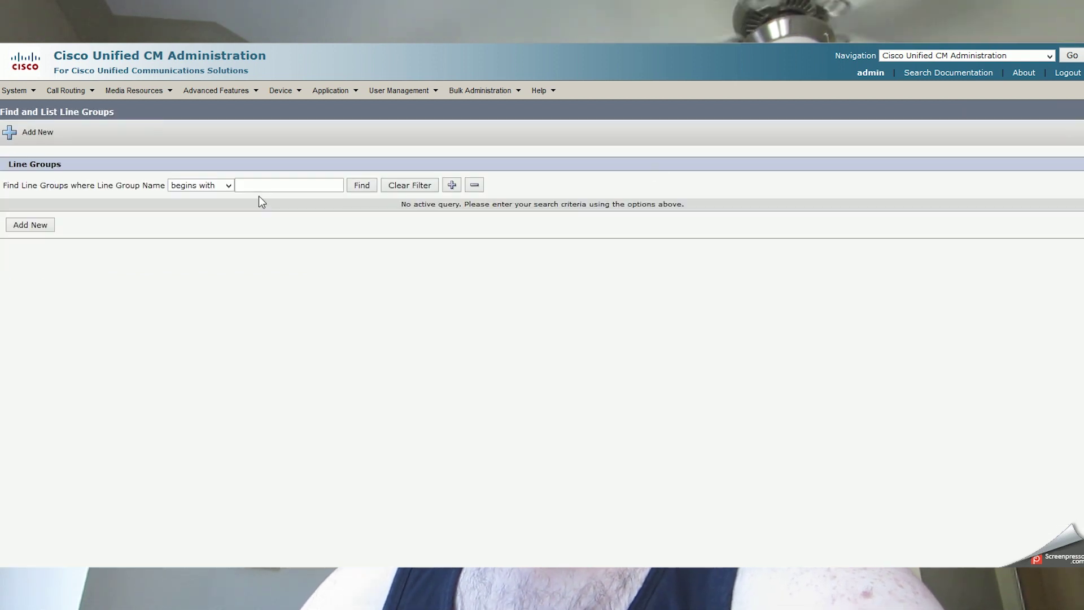
pyautogui.write('N')
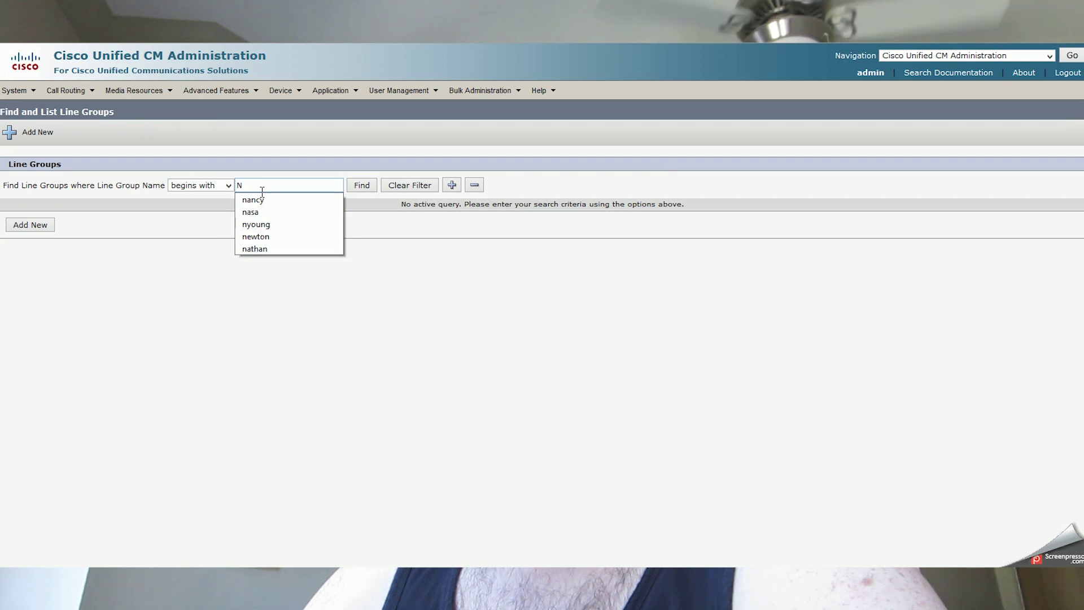
pyautogui.write('etwork')
pyautogui.press('Return')
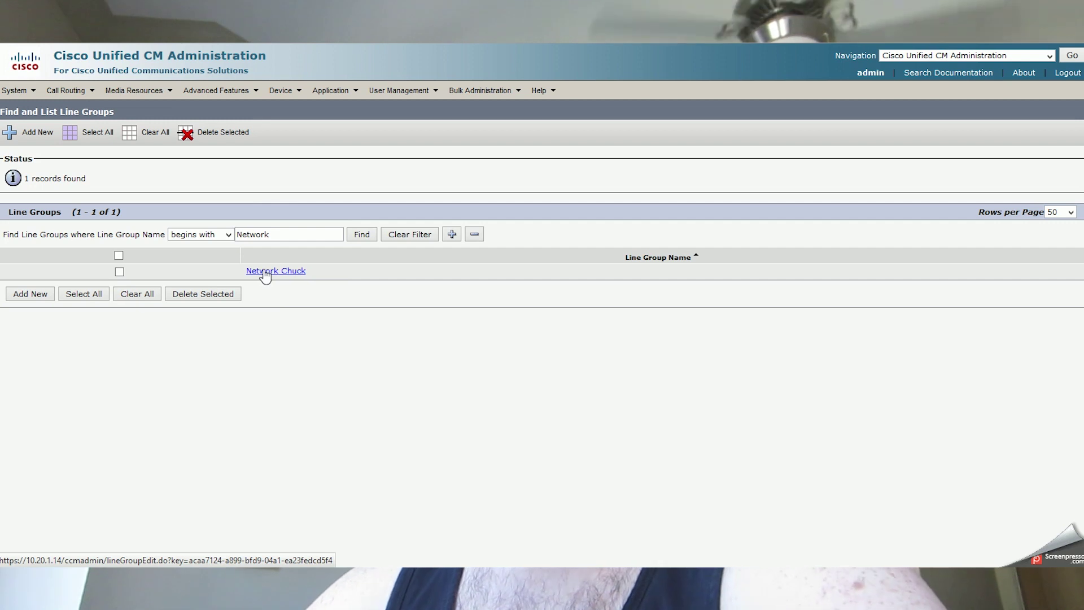
pyautogui.click(80, 96)
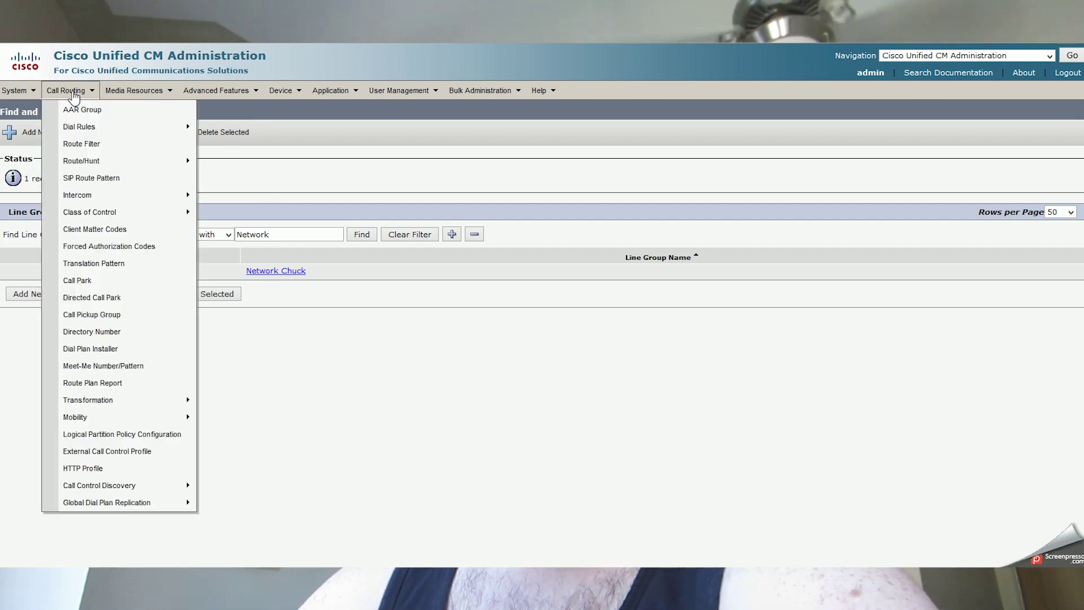
# Start a new hunt list named Network Chuck.
pyautogui.moveTo(145, 165)
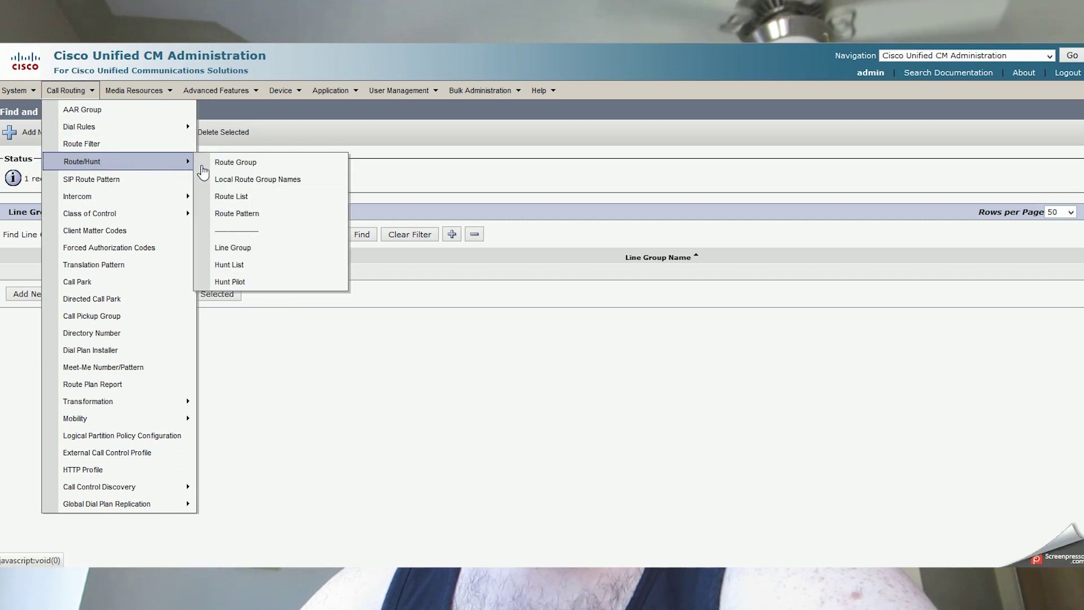
pyautogui.click(304, 265)
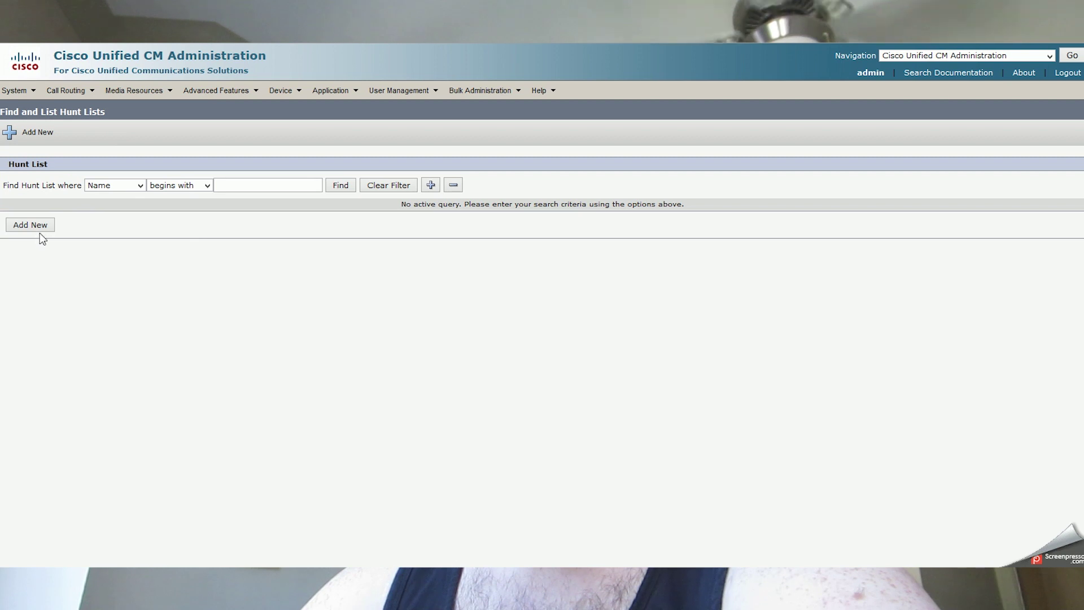
pyautogui.click(47, 226)
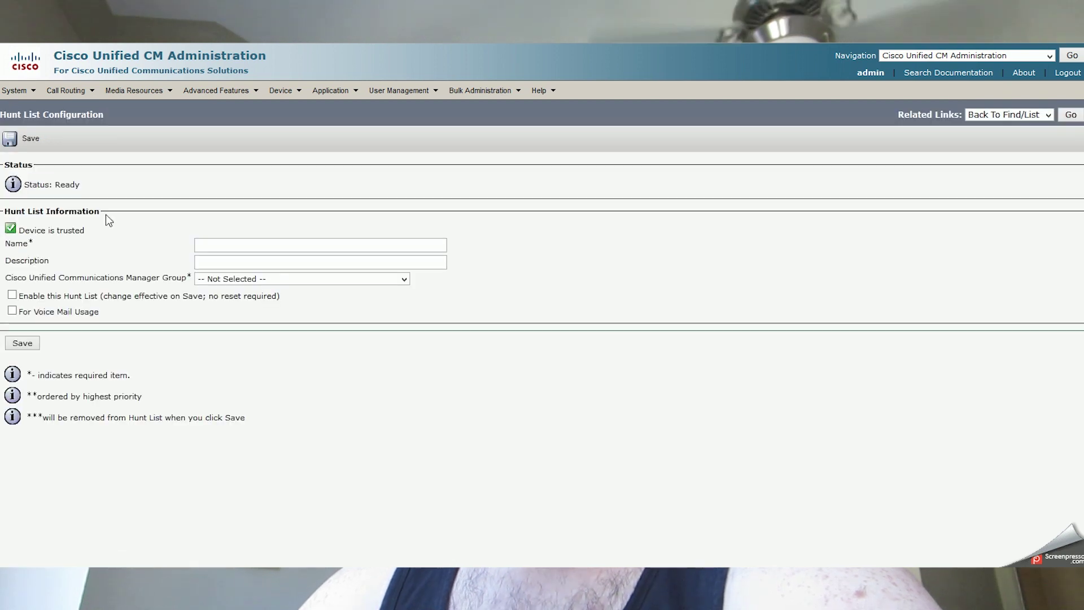
pyautogui.click(210, 247)
pyautogui.write('Network Chuck')
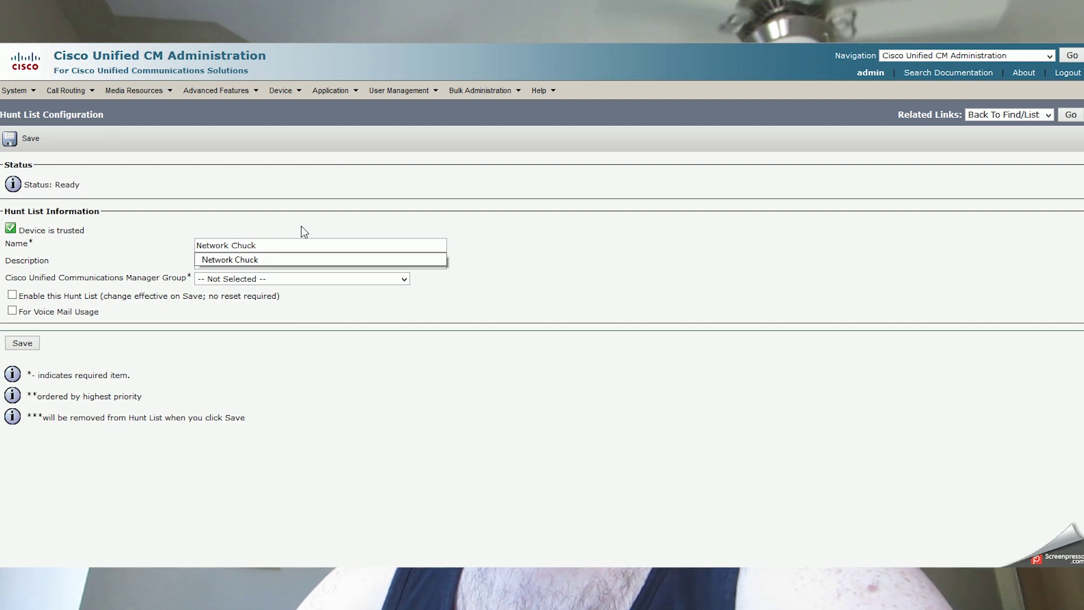
# Give it the description Test Hunt List and the Default manager group, and enable it.
pyautogui.click(251, 263)
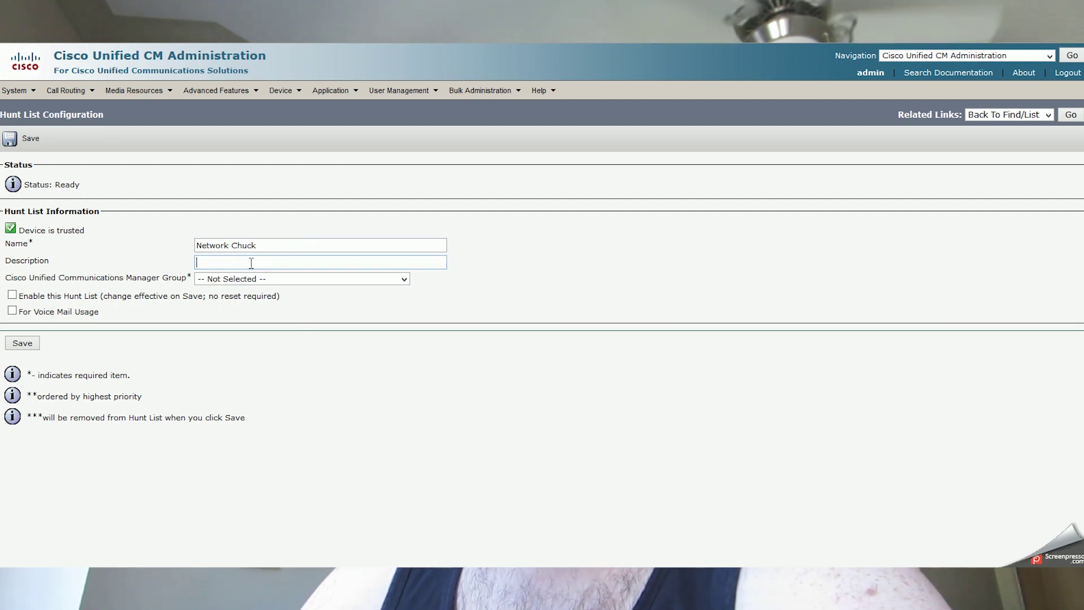
pyautogui.write('Tes')
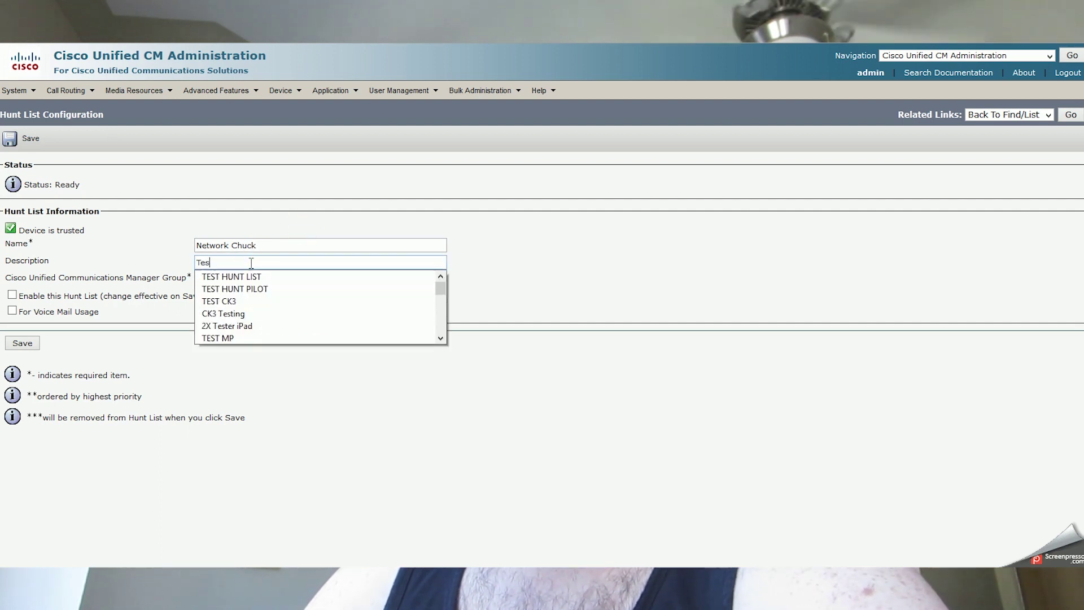
pyautogui.write('t Hunt List')
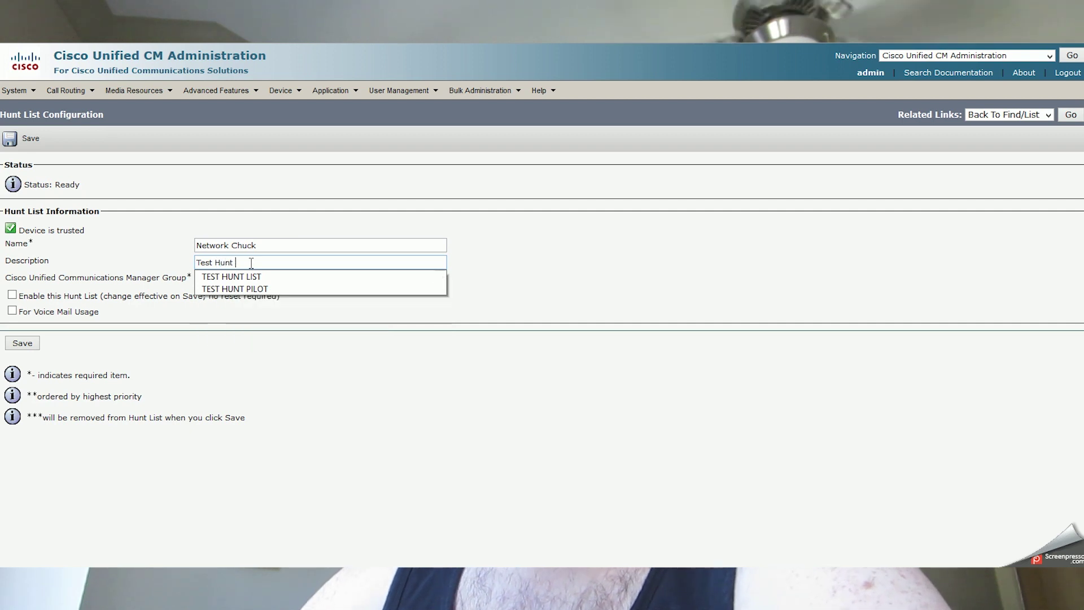
pyautogui.click(144, 229)
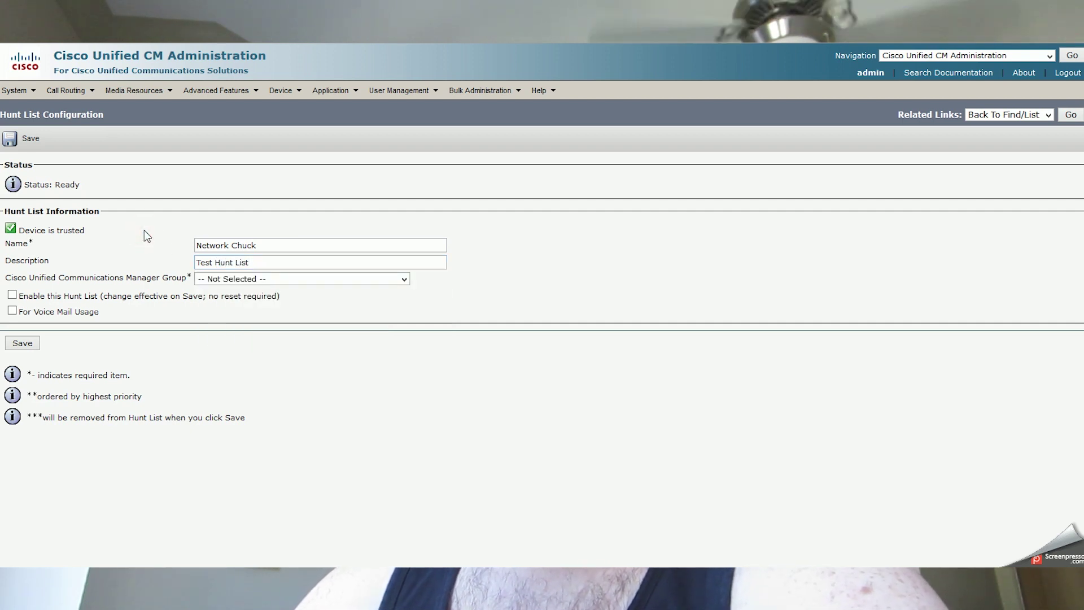
pyautogui.click(208, 279)
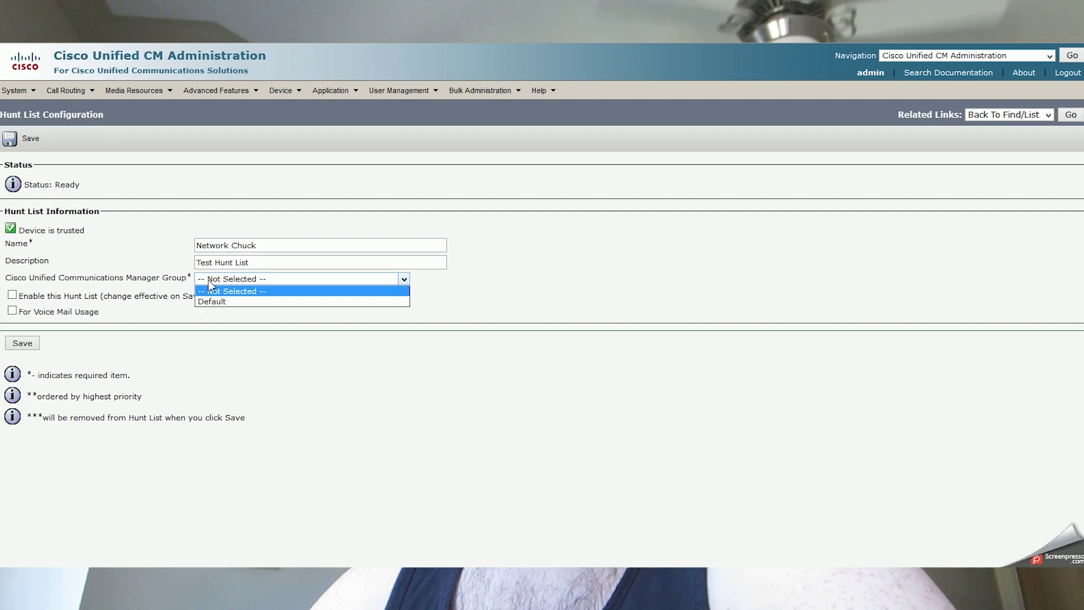
pyautogui.click(215, 300)
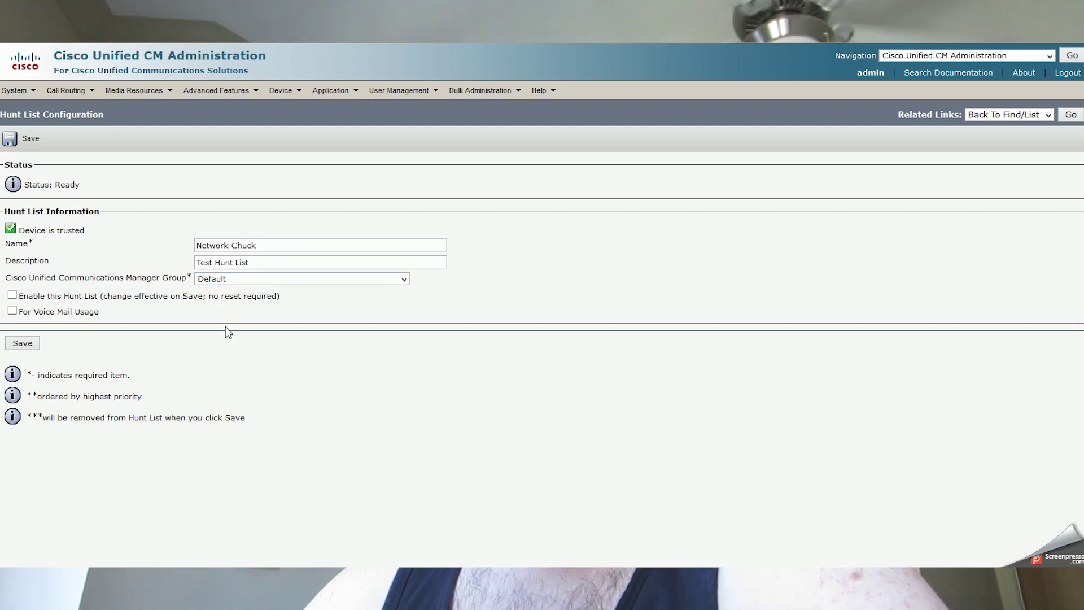
pyautogui.click(284, 363)
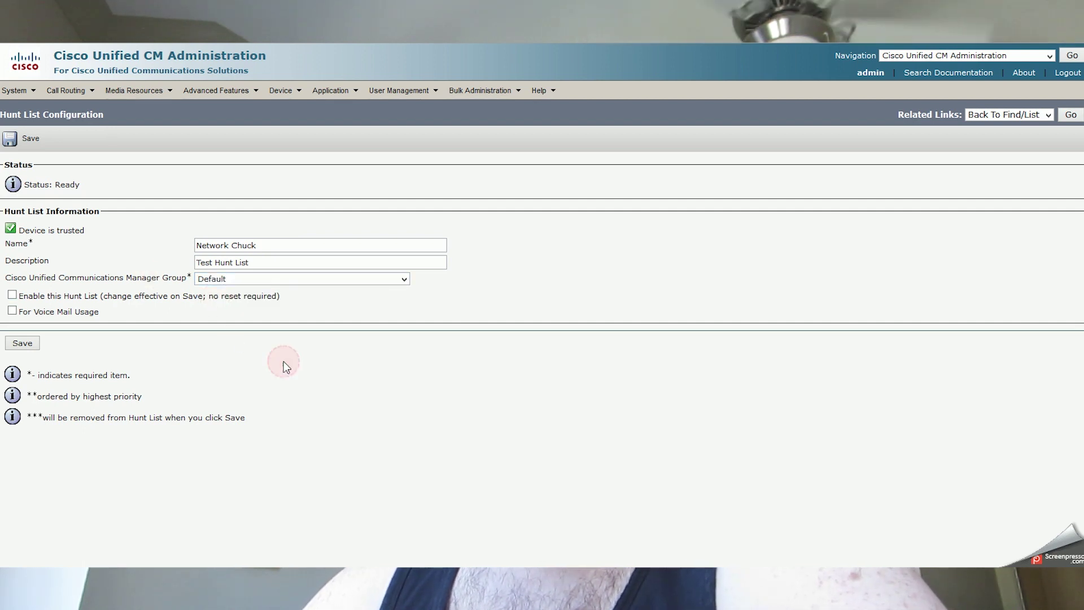
pyautogui.click(12, 294)
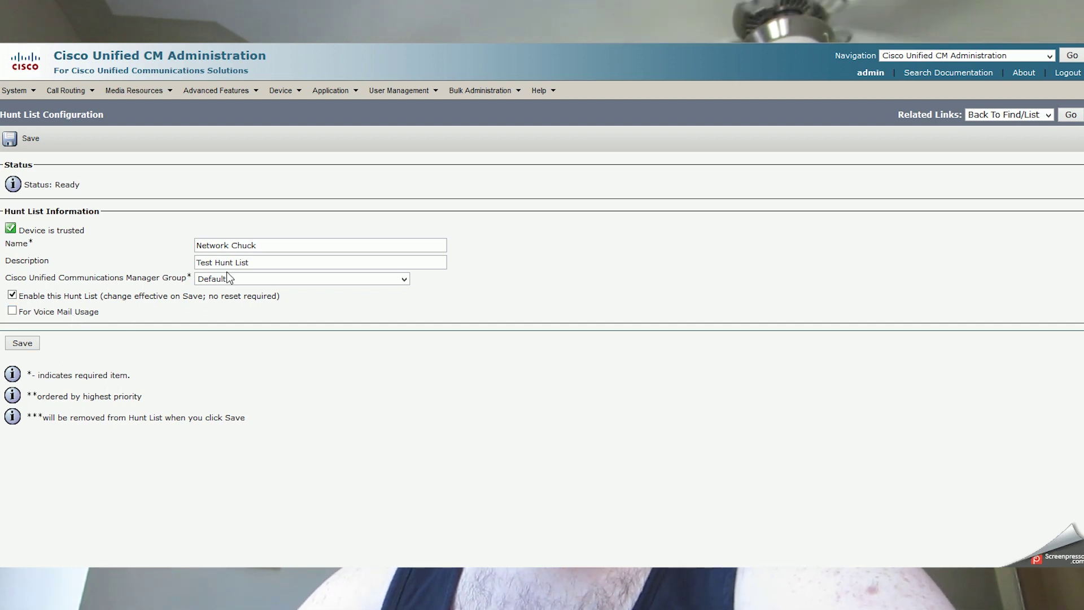
# Save the hunt list, then add a member with Line Group set to Network Chuck and save.
pyautogui.click(30, 345)
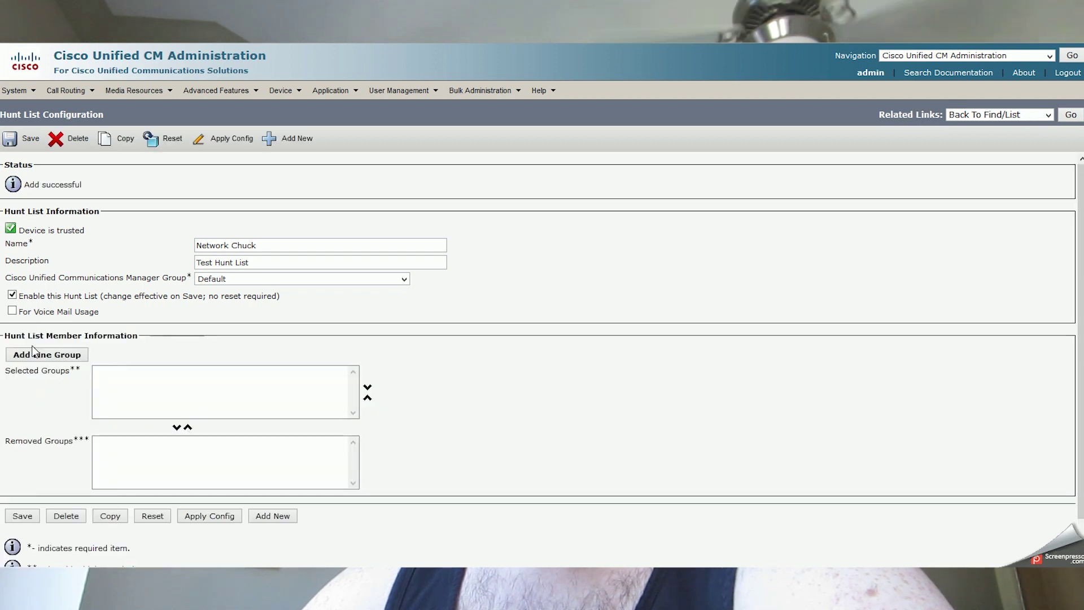
pyautogui.scroll(-2, 219, 336)
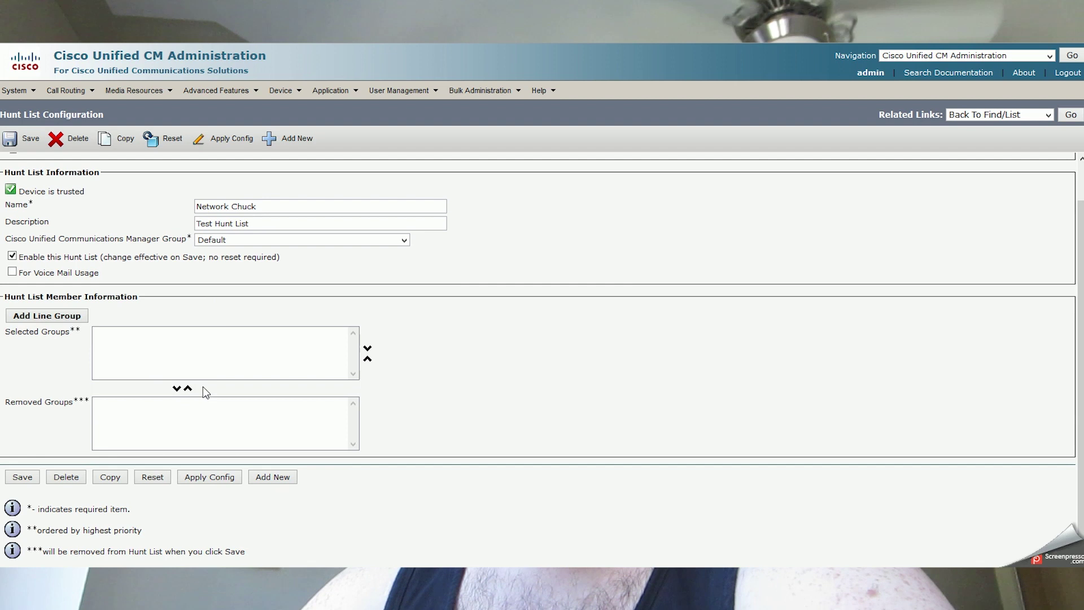
pyautogui.click(72, 318)
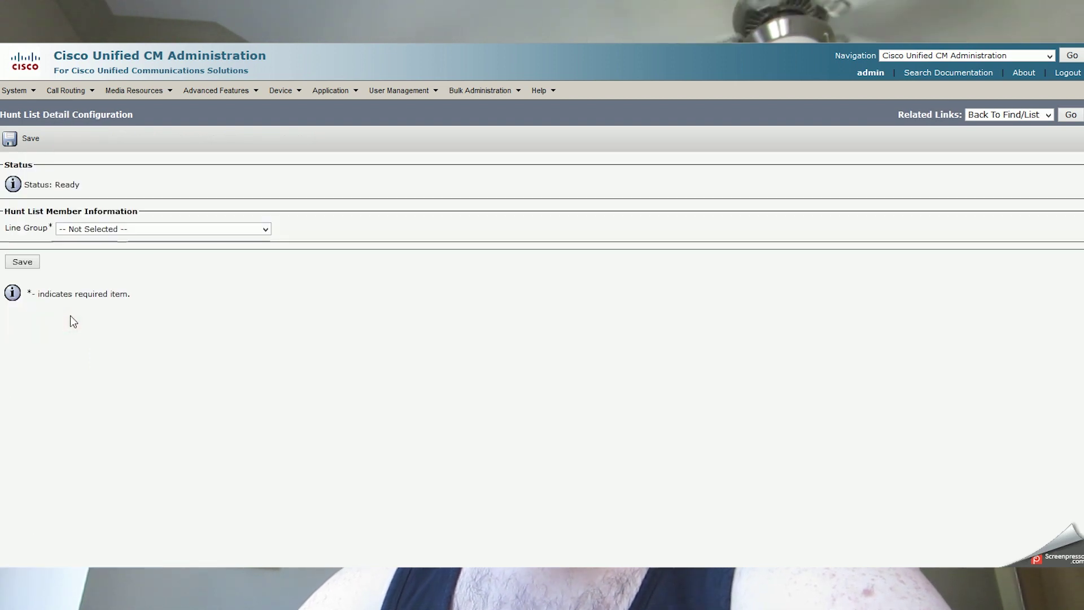
pyautogui.click(118, 229)
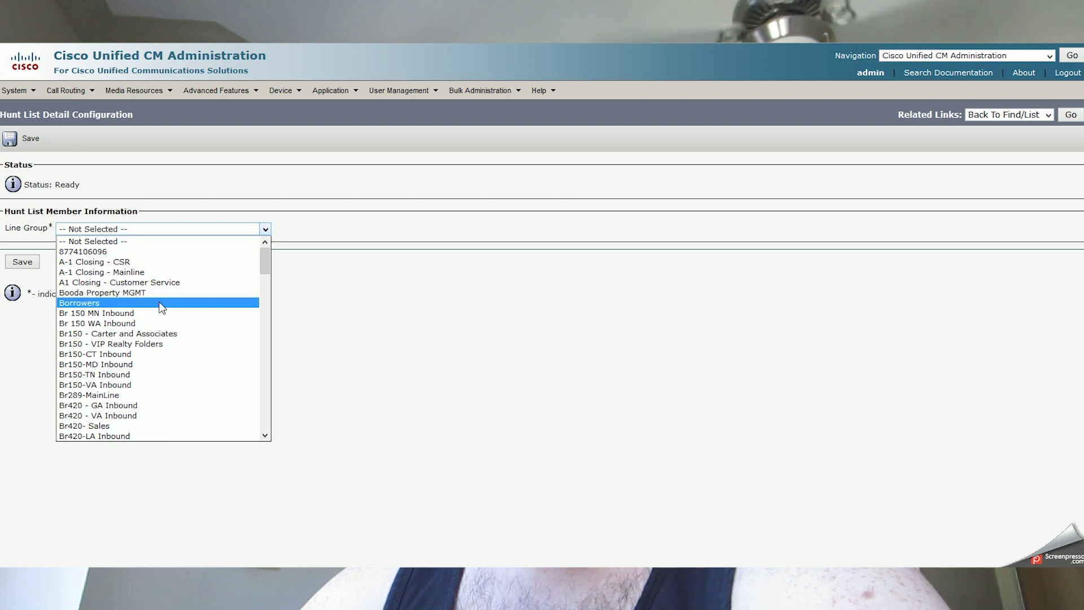
pyautogui.scroll(-1, 162, 308)
pyautogui.scroll(-20, 163, 308)
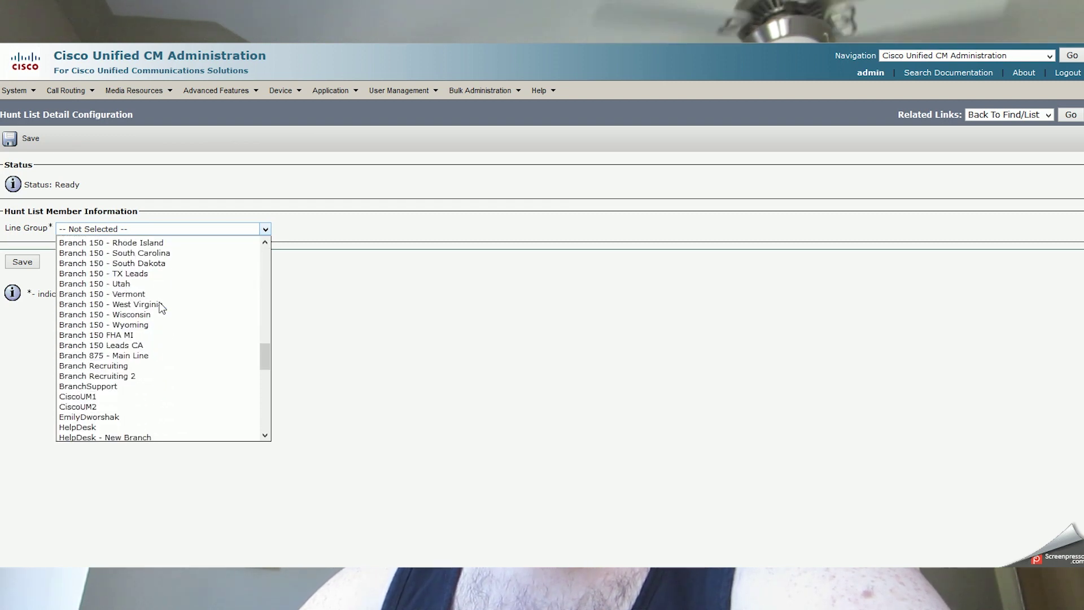
pyautogui.scroll(-8, 163, 307)
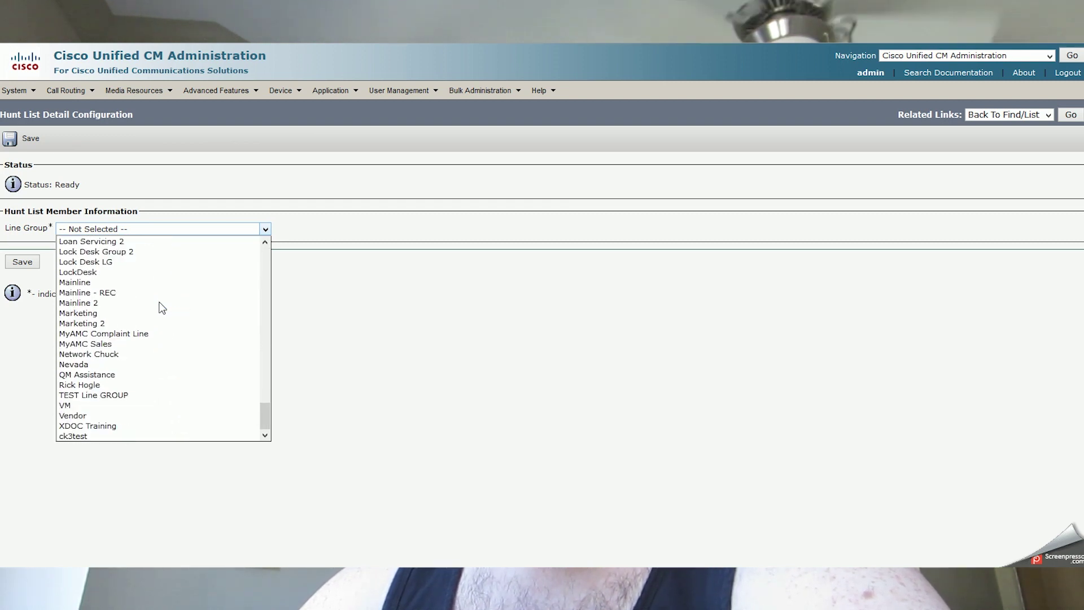
pyautogui.click(109, 352)
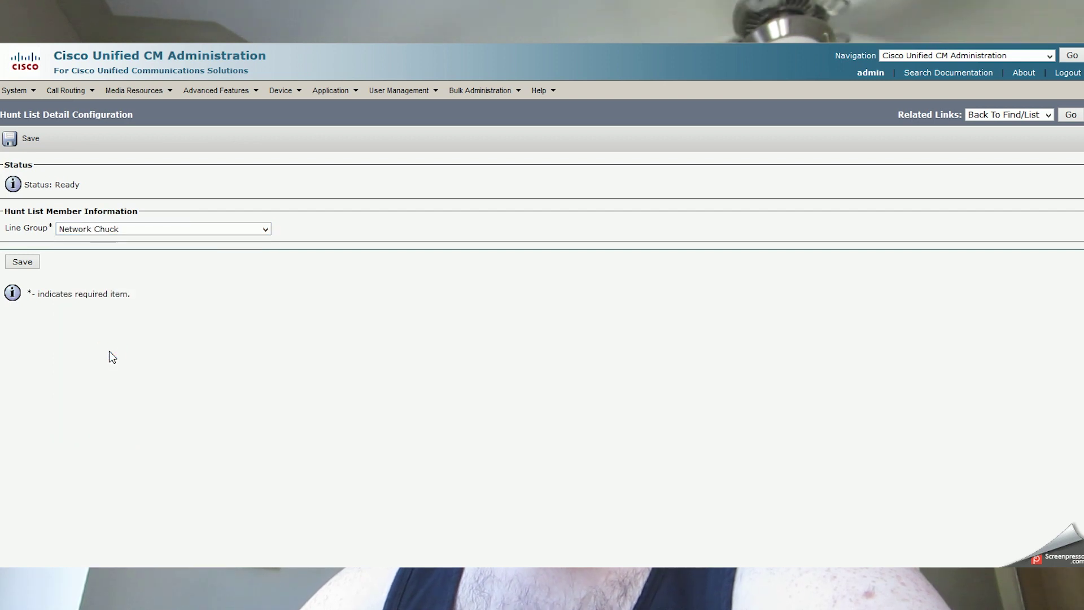
pyautogui.click(35, 262)
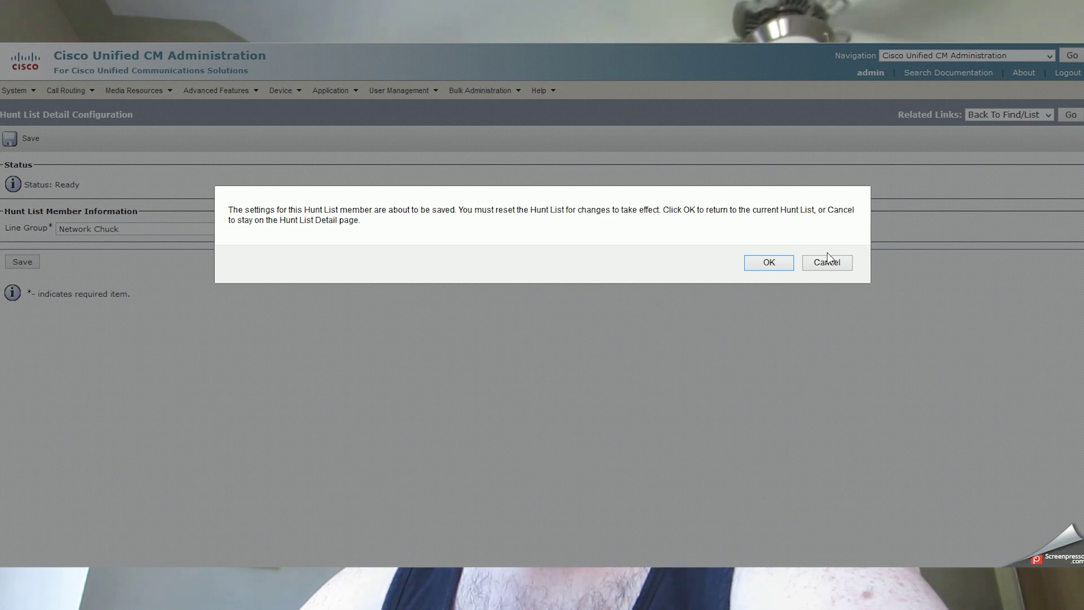
# Return to the Network Chuck hunt list, save it and acknowledge the reset reminder.
pyautogui.click(768, 263)
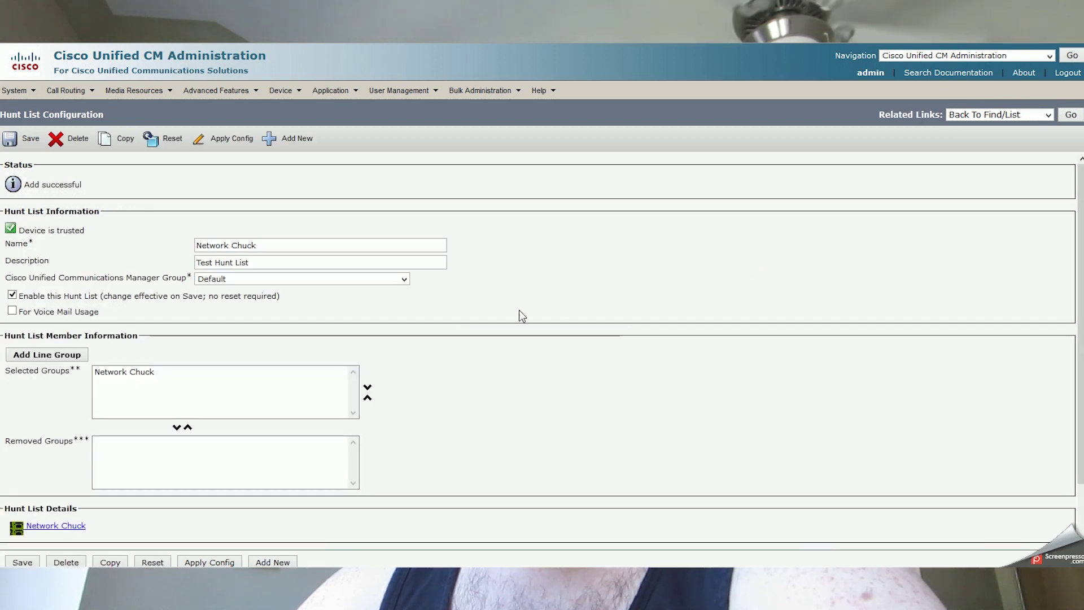
pyautogui.scroll(-2, 588, 310)
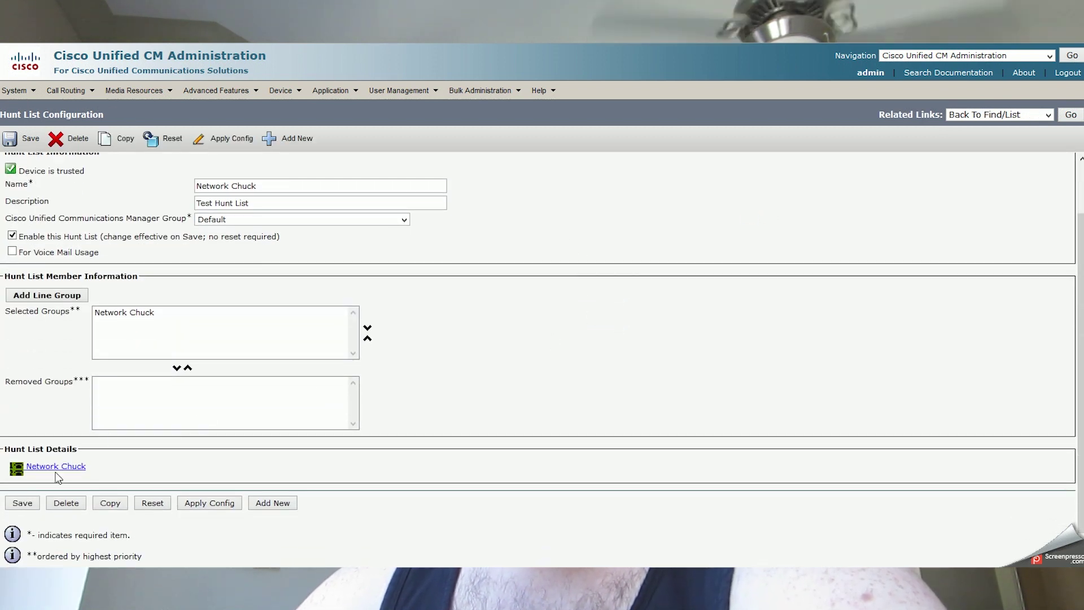
pyautogui.scroll(2, 334, 472)
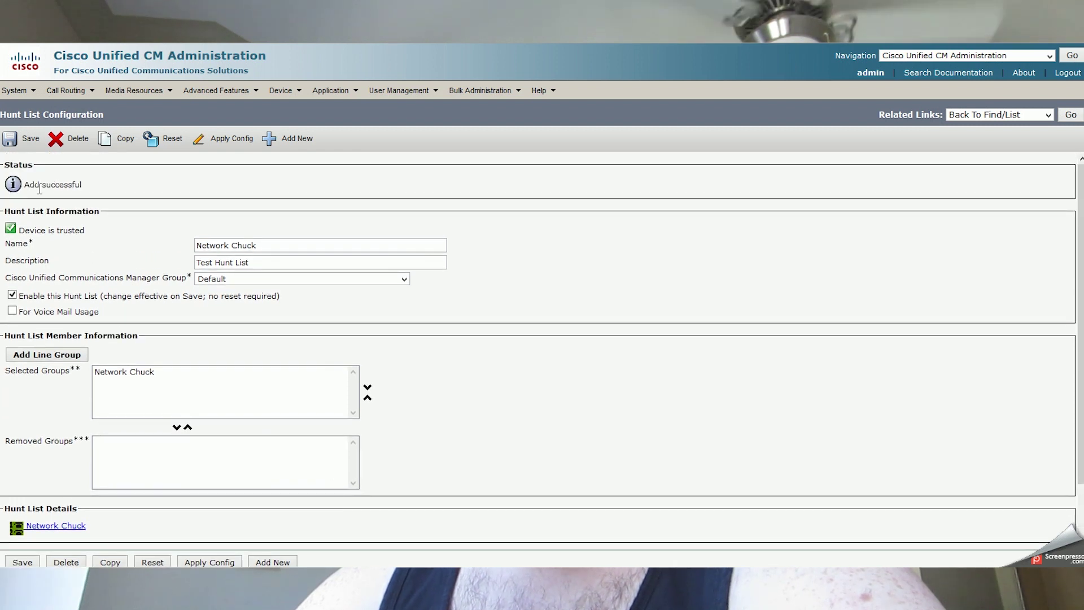
pyautogui.click(24, 153)
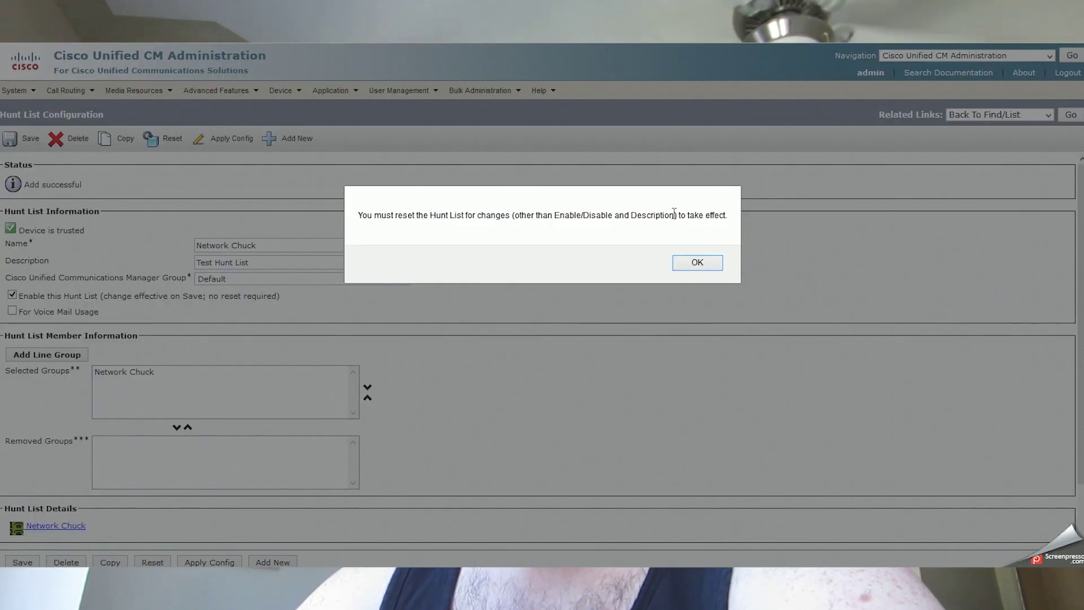
pyautogui.click(700, 261)
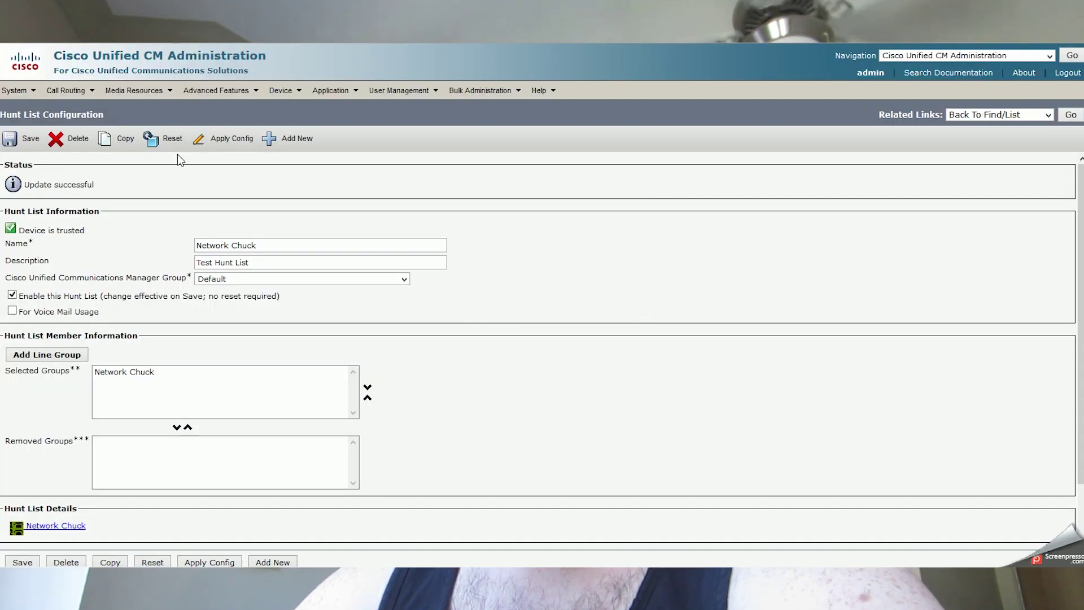
# Reset the Network Chuck hunt list so the changes apply.
pyautogui.click(172, 140)
pyautogui.click(234, 427)
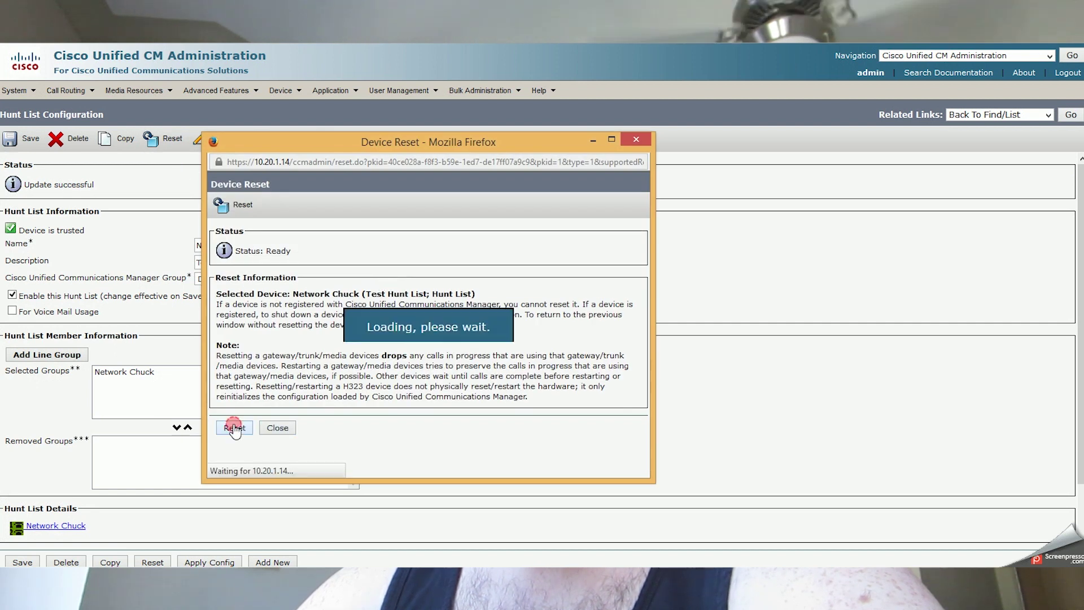
pyautogui.click(279, 428)
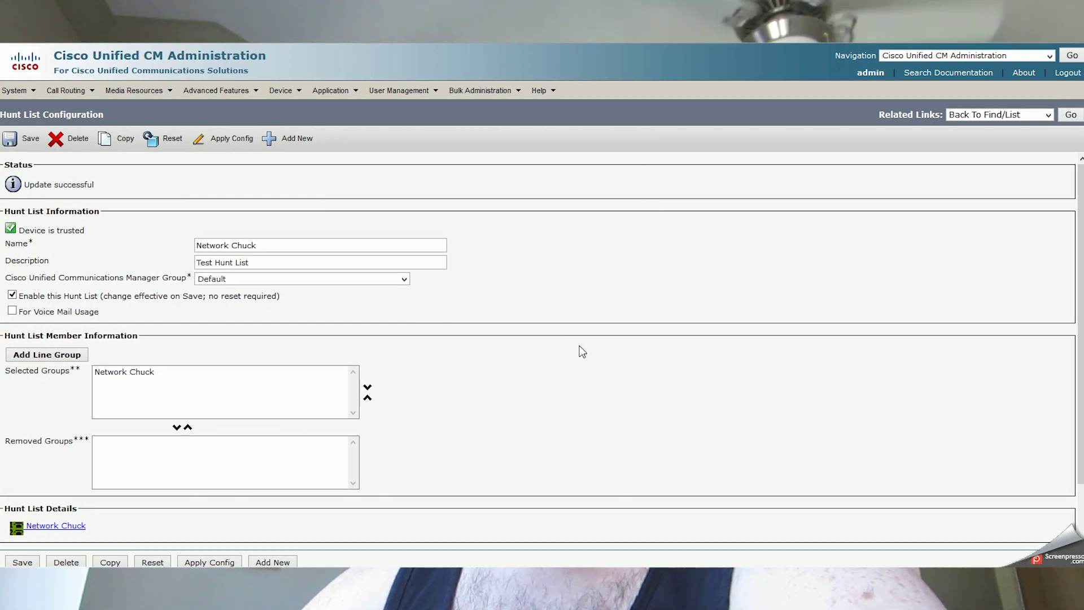
# Select the Network Chuck member group in the hunt list and bring up the Call Routing menu.
pyautogui.click(649, 293)
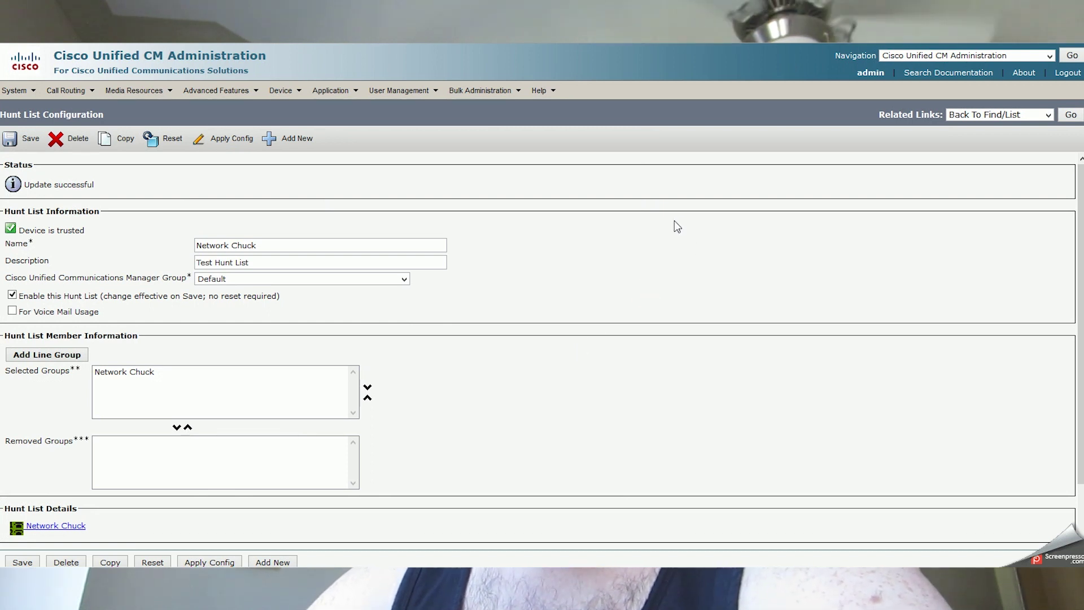
pyautogui.scroll(-2, 674, 221)
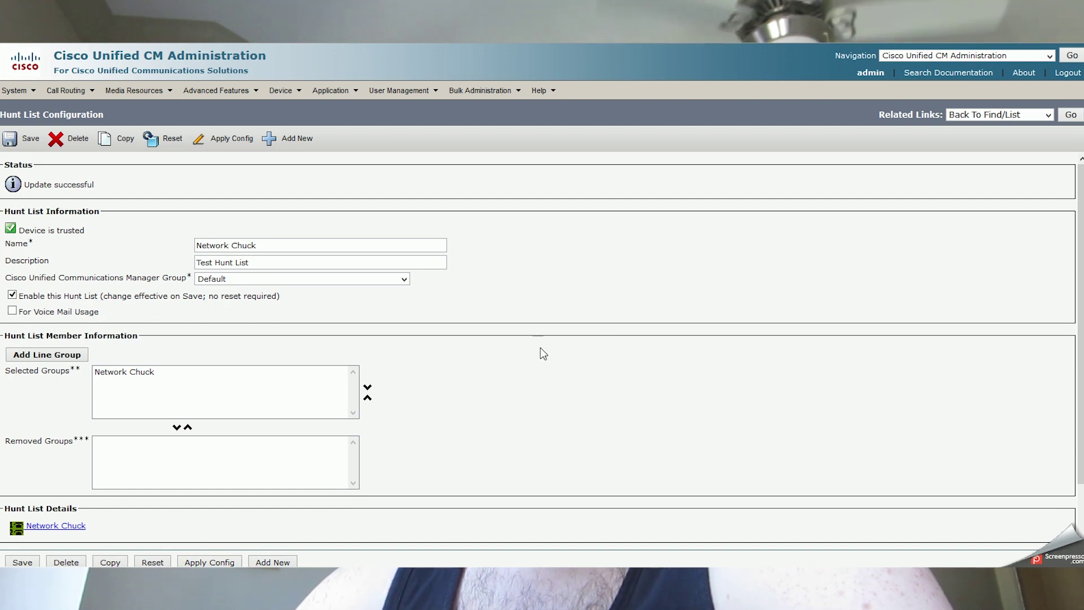
pyautogui.click(162, 371)
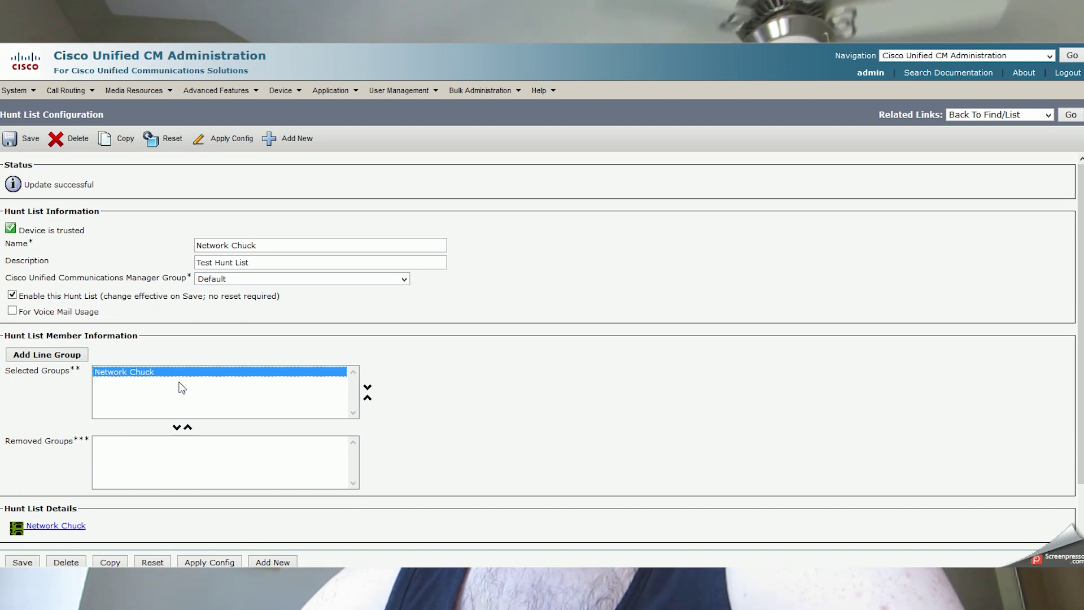
pyautogui.click(75, 96)
# Open the Network Chuck line group's settings from the line groups list.
pyautogui.moveTo(107, 162)
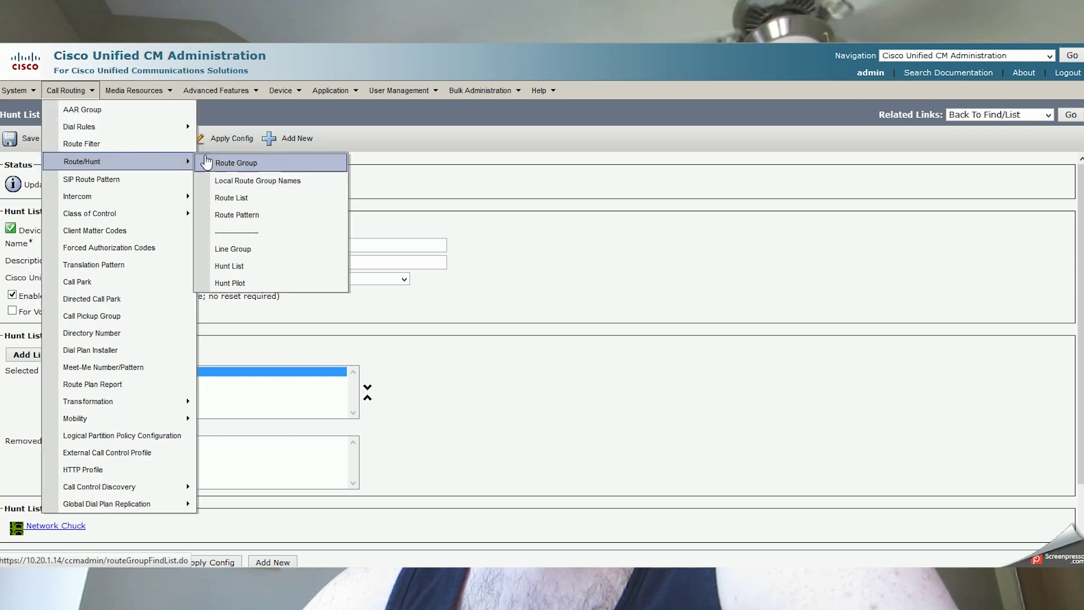
pyautogui.click(236, 249)
pyautogui.click(256, 273)
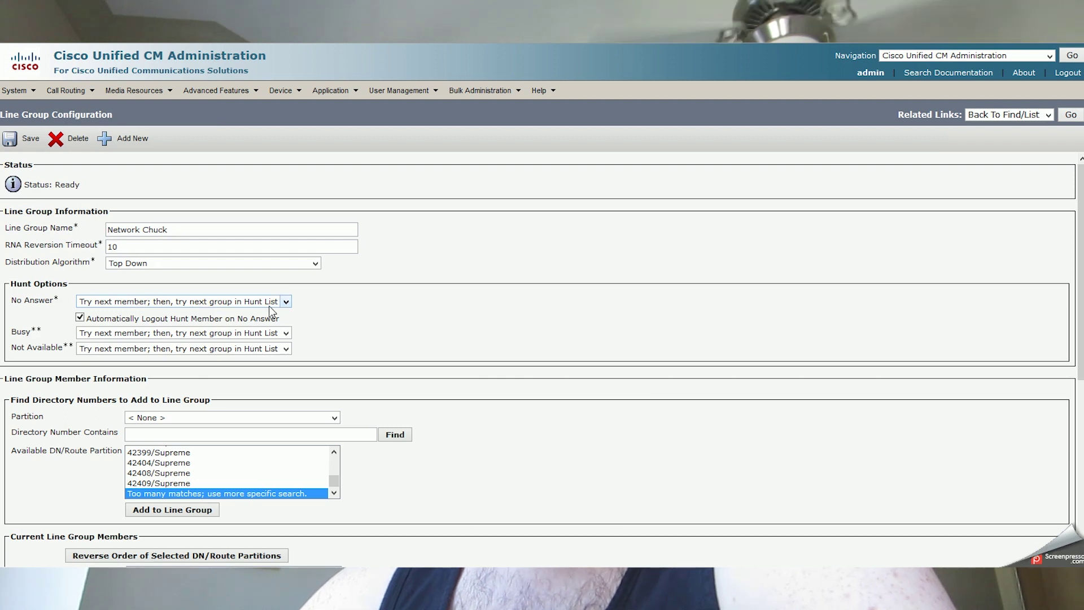
# Search hunt lists for 'Network', open Network Chuck and check its Network Chuck line group member.
pyautogui.moveTo(87, 100)
pyautogui.moveTo(101, 158)
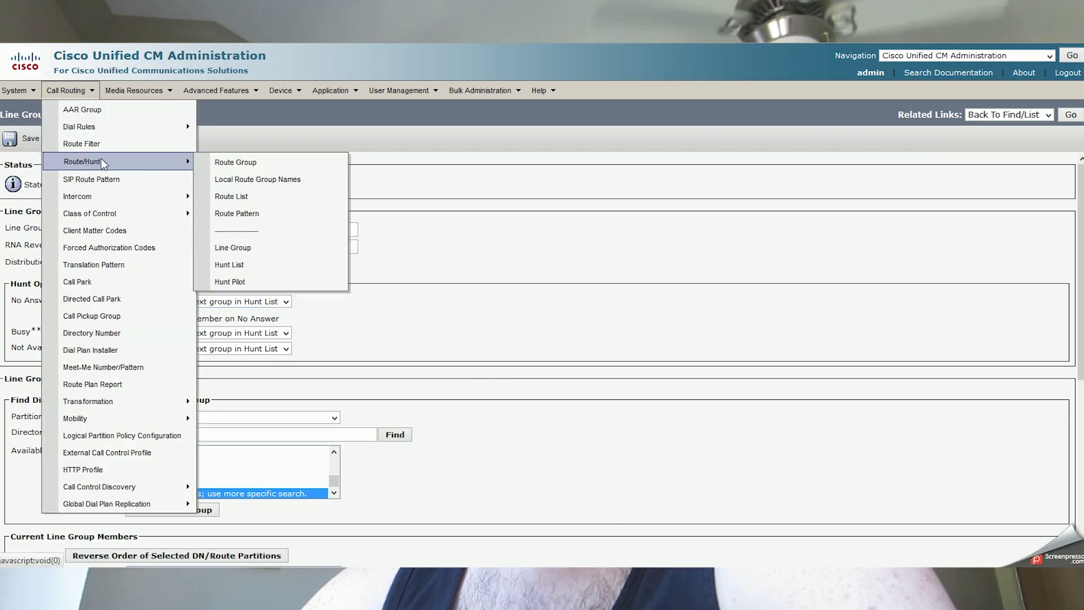
pyautogui.click(244, 266)
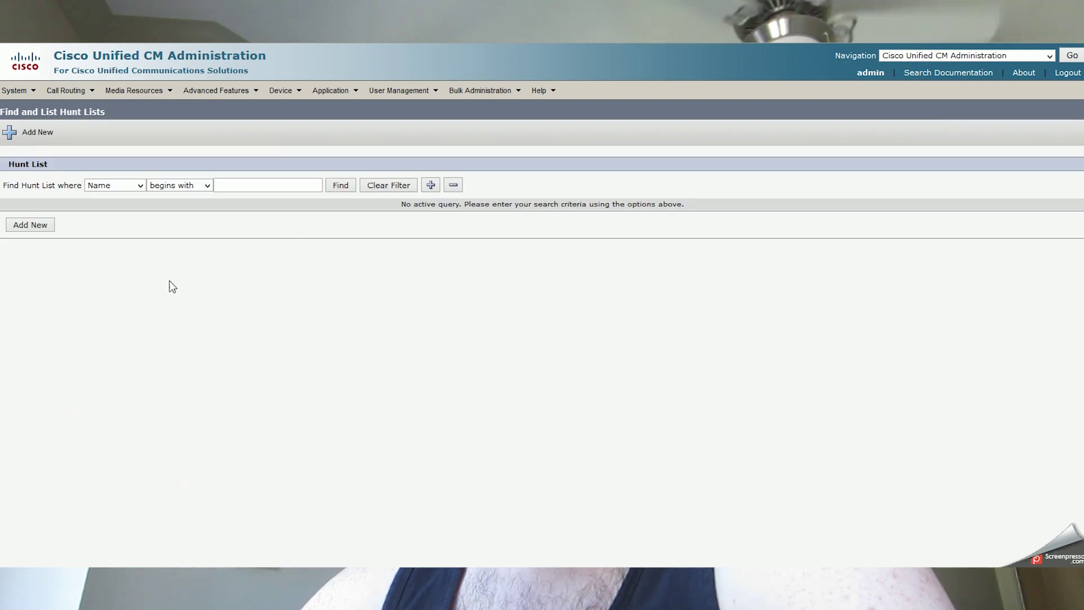
pyautogui.click(296, 189)
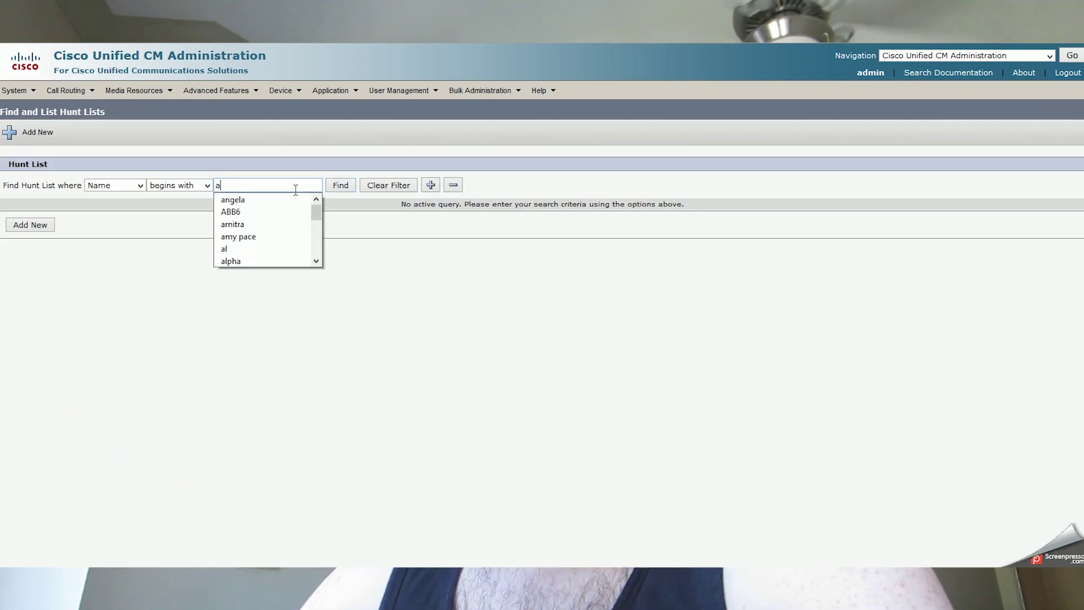
pyautogui.write('Network')
pyautogui.press('Return')
pyautogui.click(150, 272)
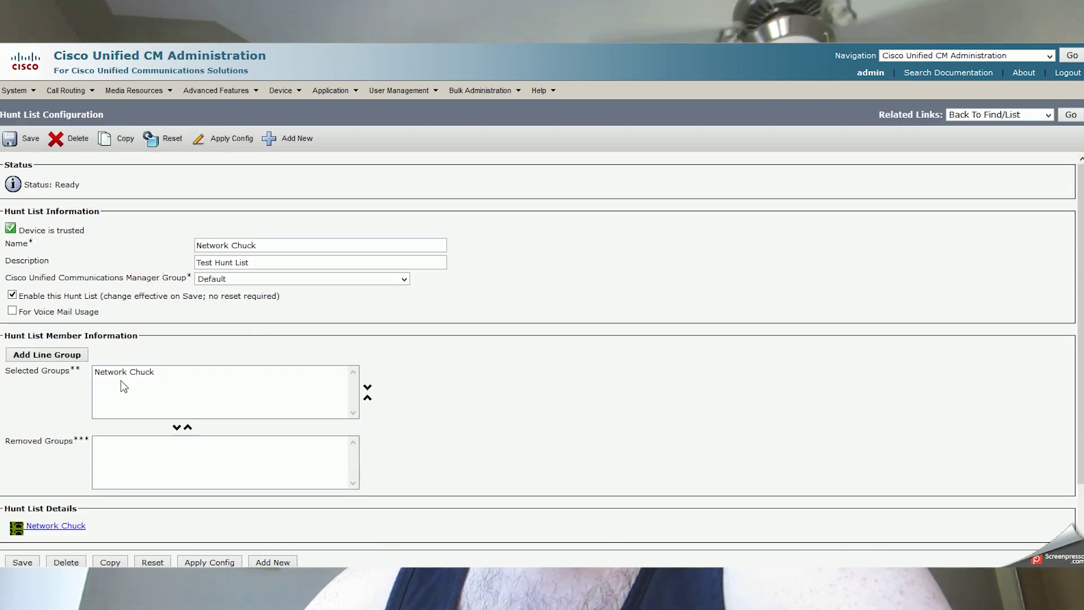
pyautogui.click(120, 372)
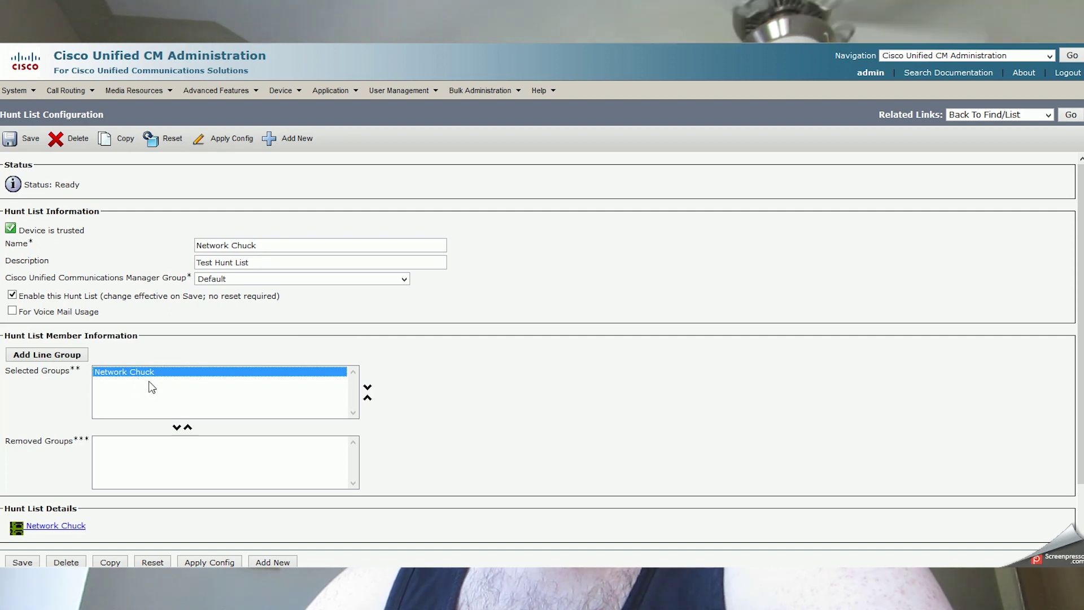
pyautogui.click(181, 334)
pyautogui.click(221, 194)
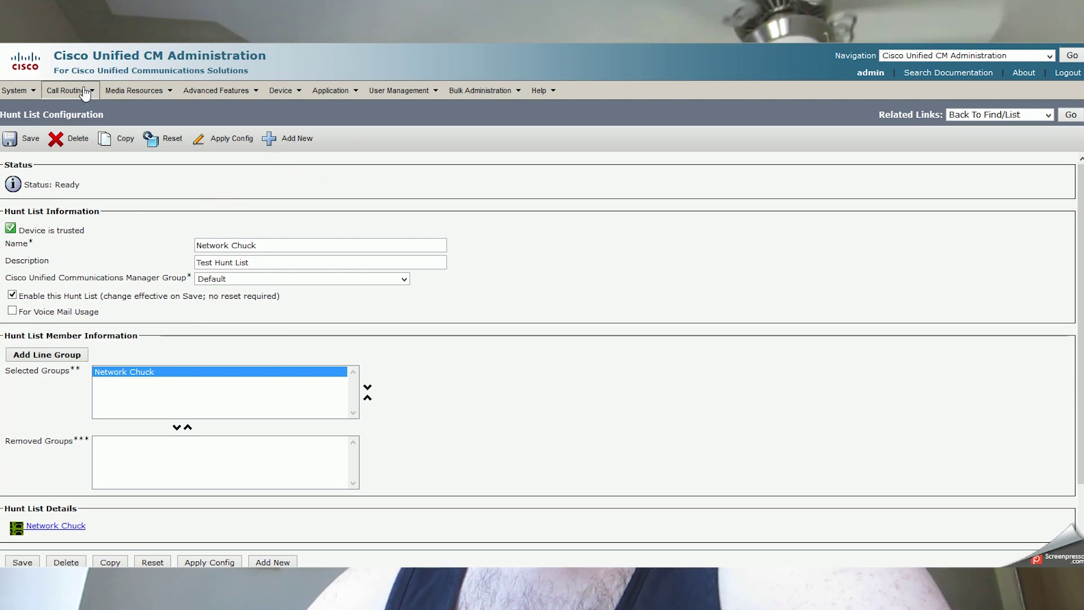
pyautogui.moveTo(79, 93)
pyautogui.moveTo(100, 162)
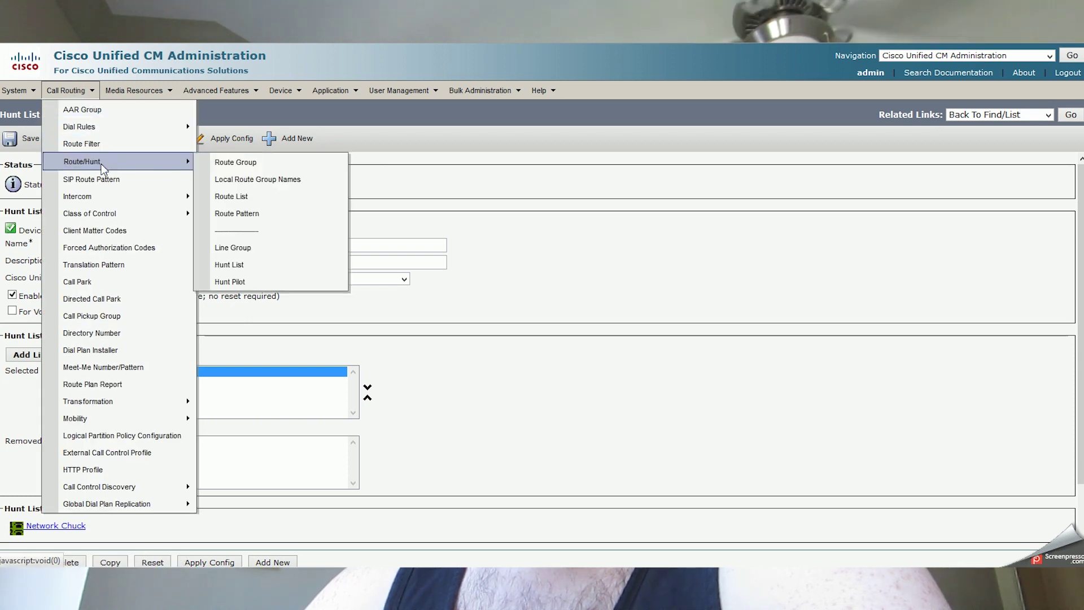
pyautogui.click(242, 284)
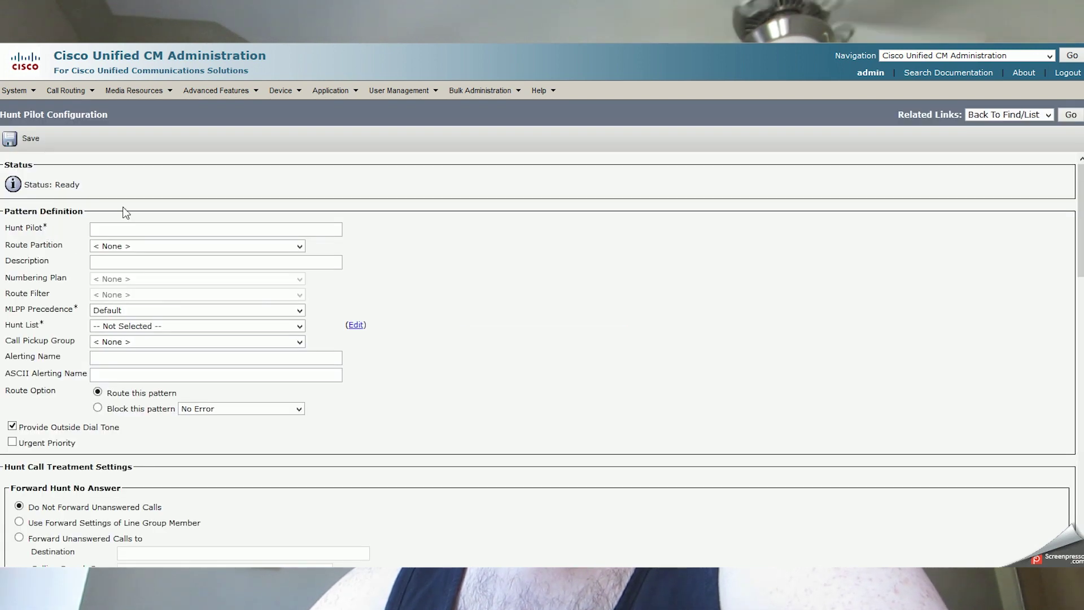
pyautogui.click(132, 226)
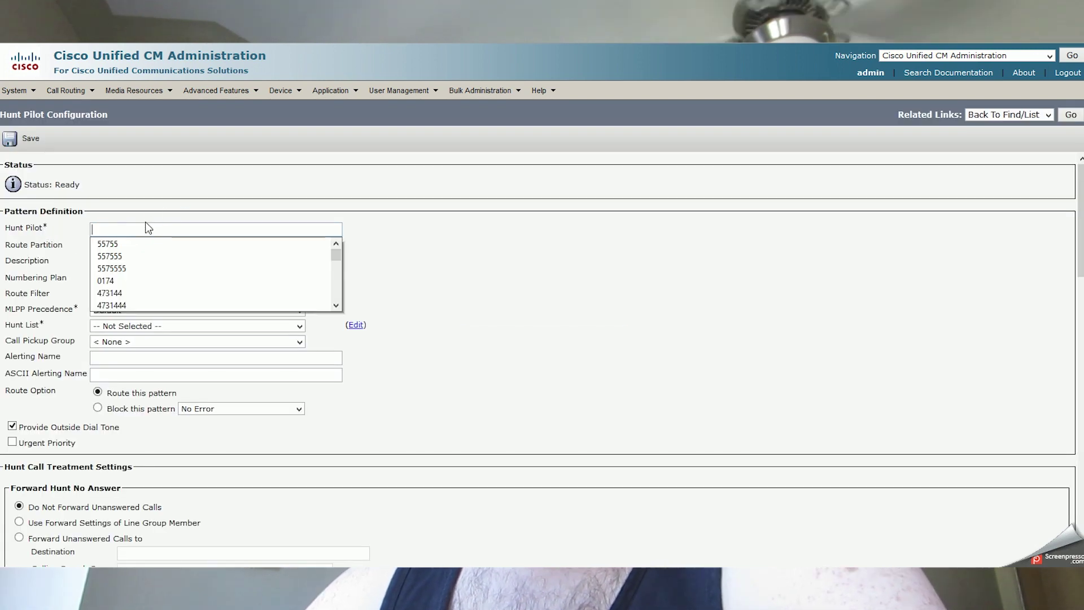
pyautogui.click(146, 223)
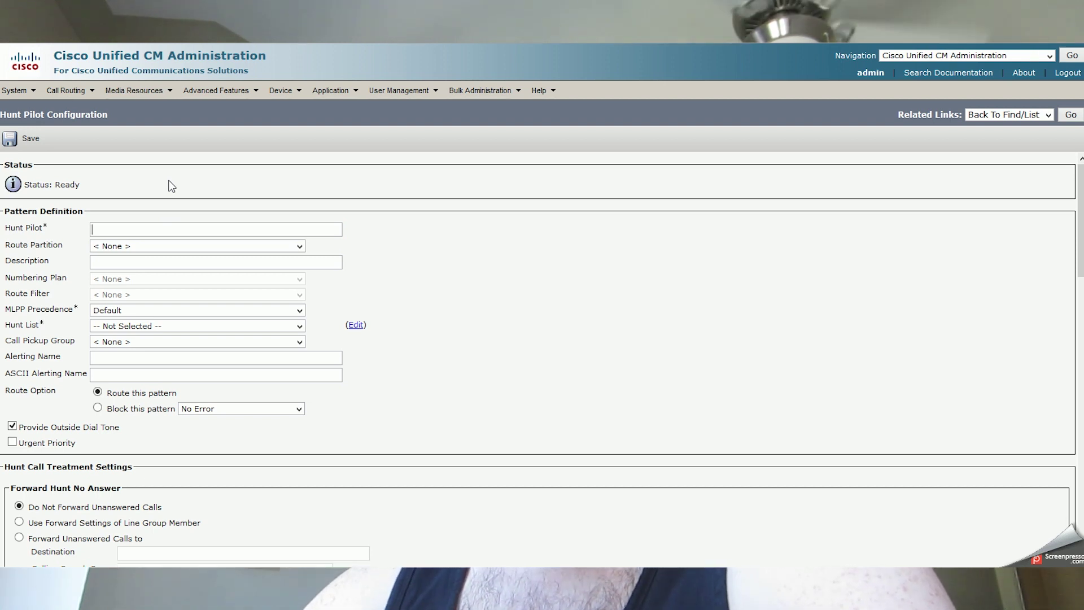
pyautogui.click(125, 229)
pyautogui.write('1000000097')
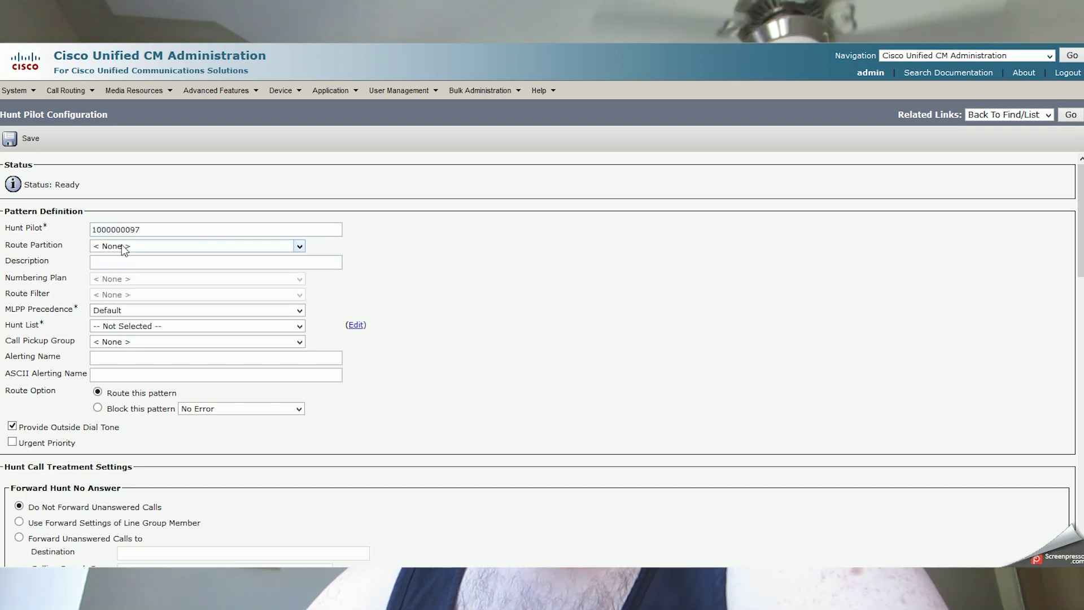
# Leave the route partition at < None > after briefly choosing Supreme.
pyautogui.click(123, 248)
pyautogui.scroll(-4, 167, 350)
pyautogui.click(127, 433)
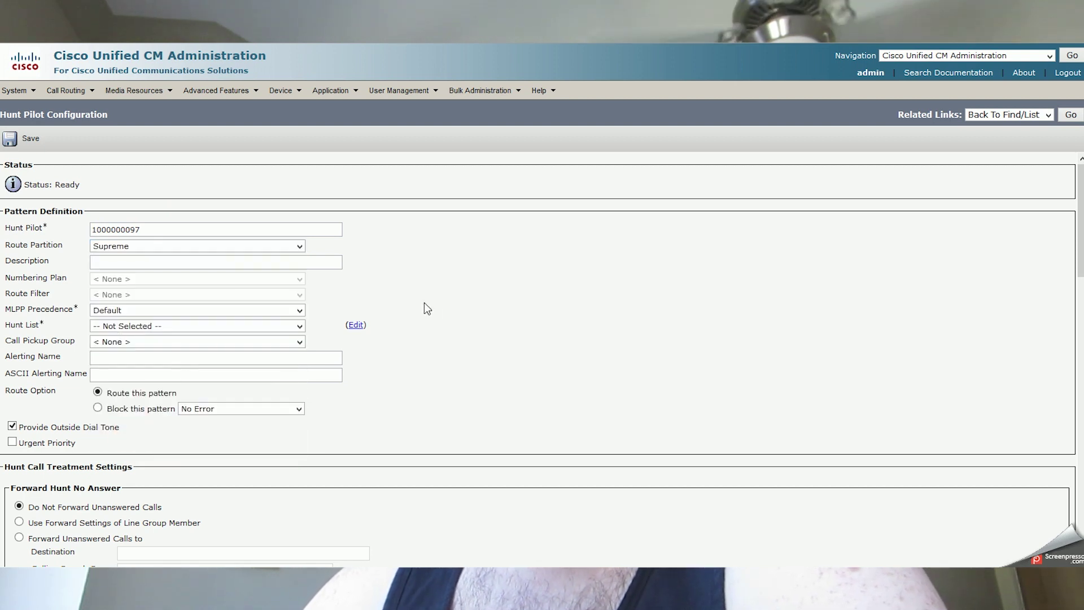
pyautogui.click(221, 249)
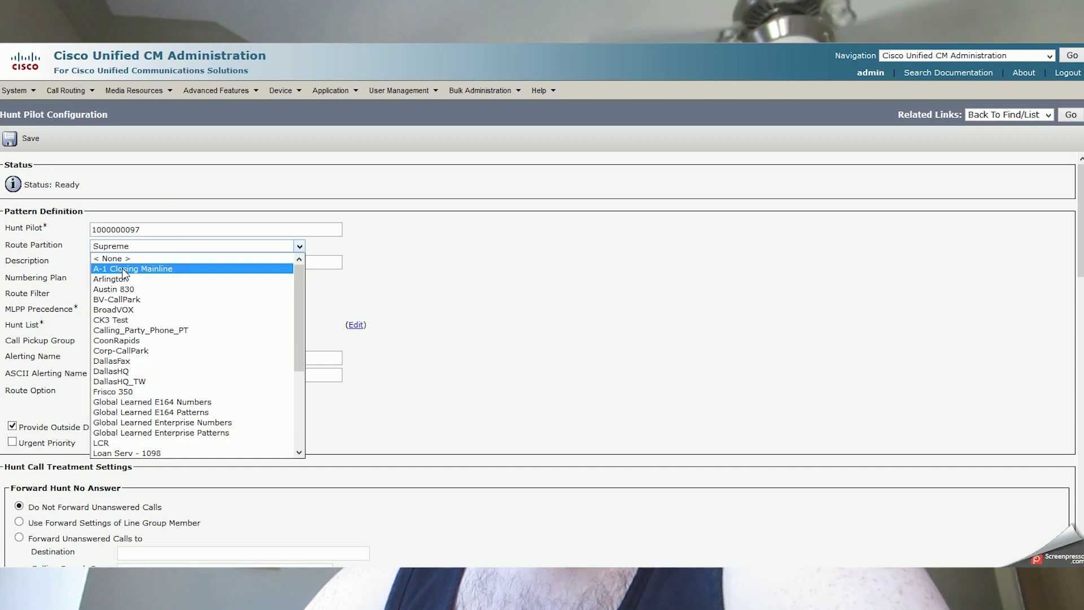
pyautogui.click(123, 260)
pyautogui.click(123, 263)
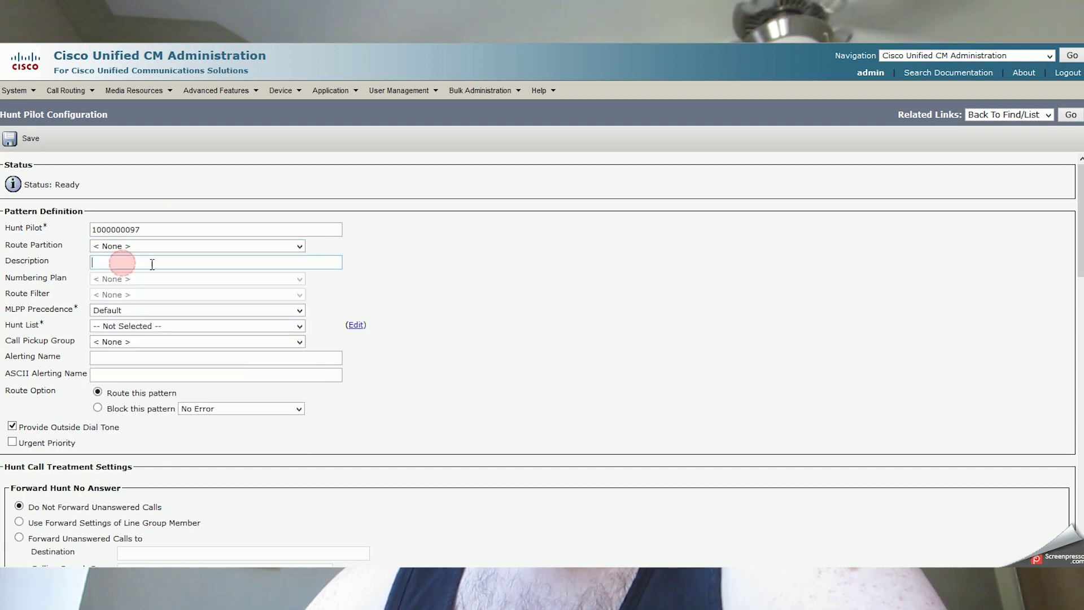
pyautogui.click(464, 288)
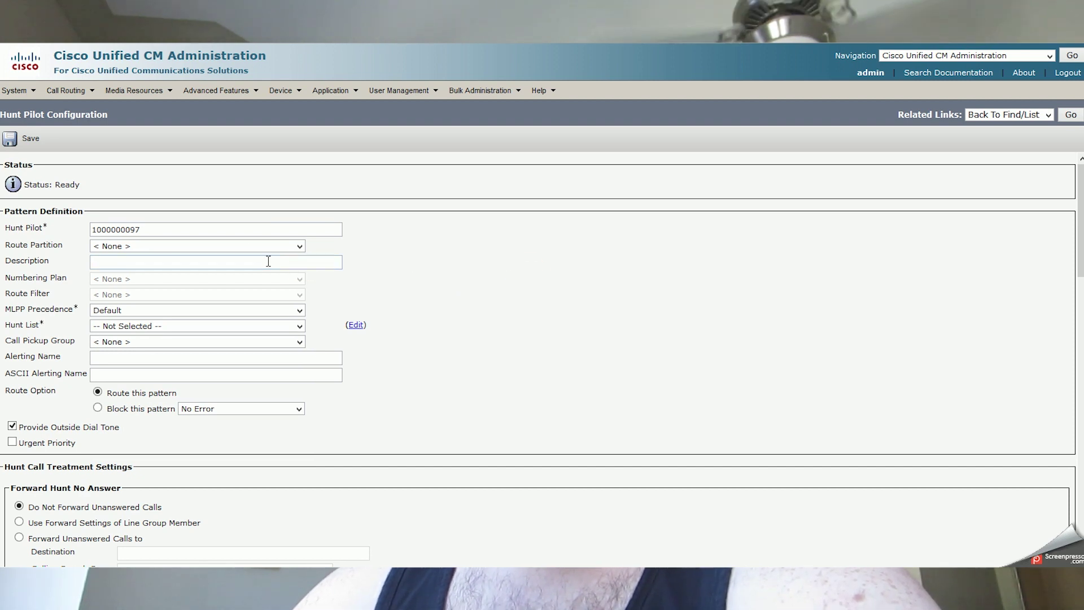
pyautogui.moveTo(76, 96)
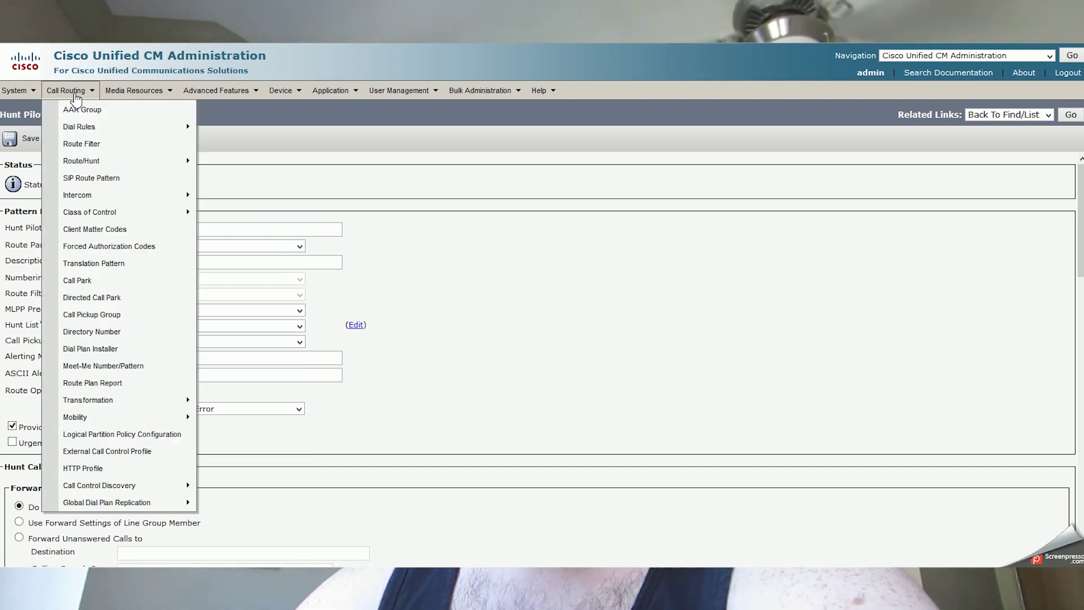
pyautogui.click(453, 225)
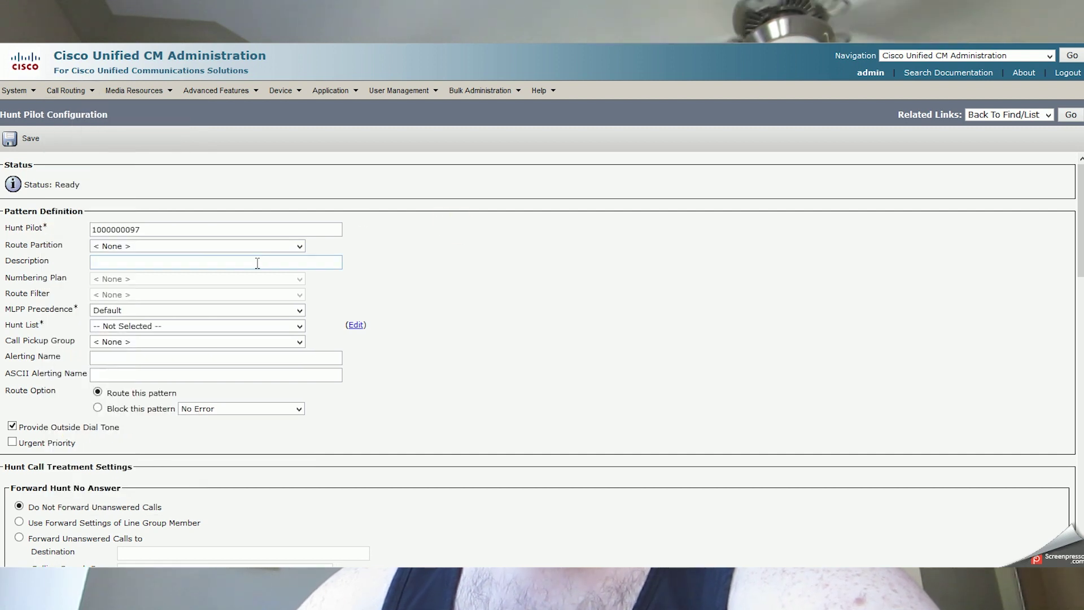
pyautogui.click(293, 263)
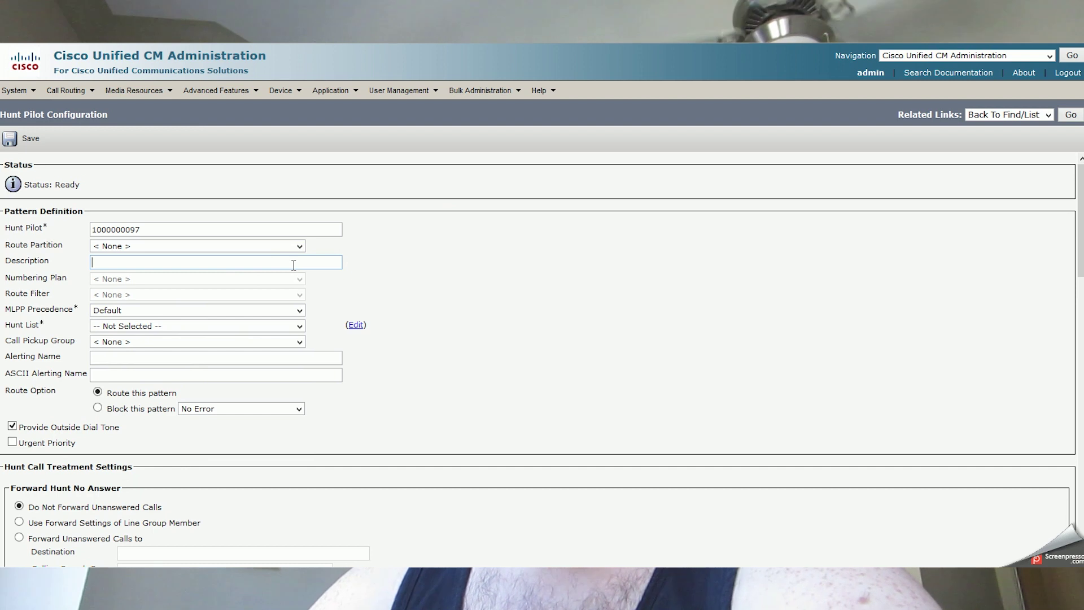
# Enter the description Network Chuck, keeping MLPP precedence at Default.
pyautogui.write('Newwork ')
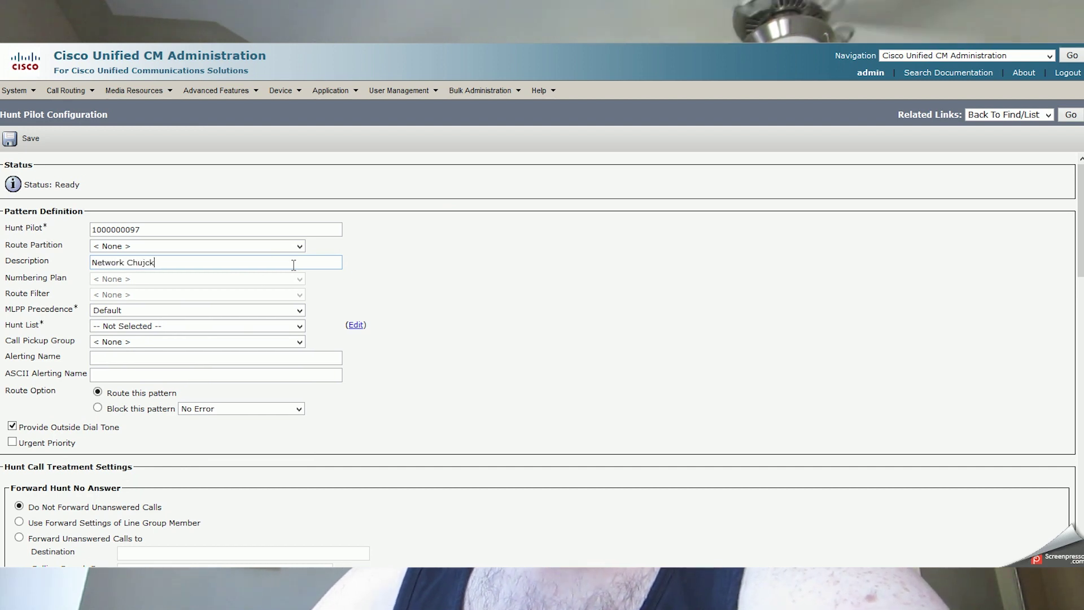
pyautogui.write('Chujck')
pyautogui.press('BackSpace')
pyautogui.press('BackSpace')
pyautogui.press('BackSpace')
pyautogui.press('BackSpace')
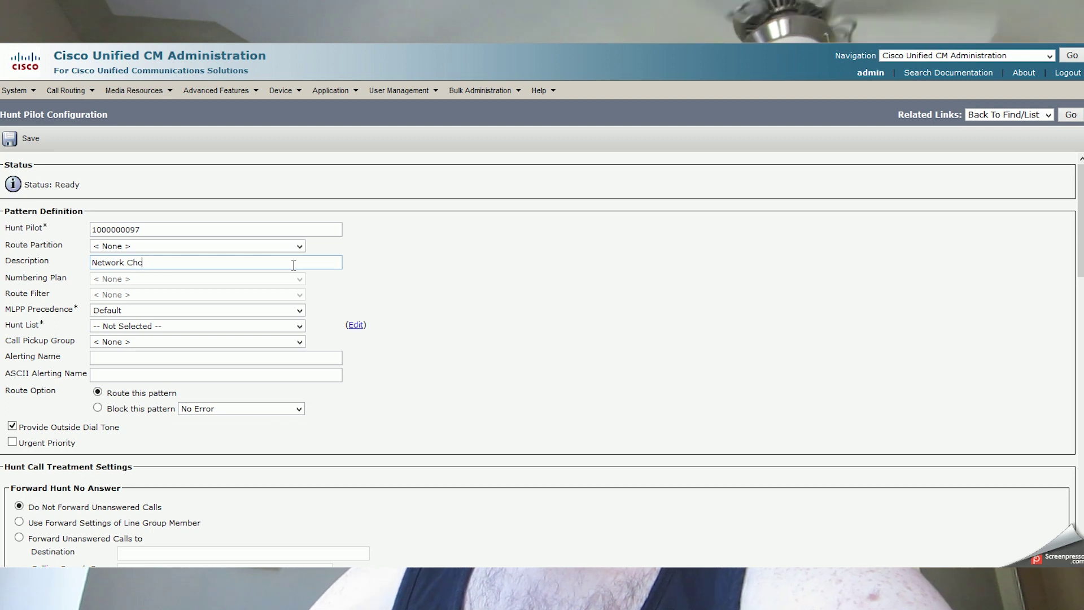
pyautogui.click(554, 273)
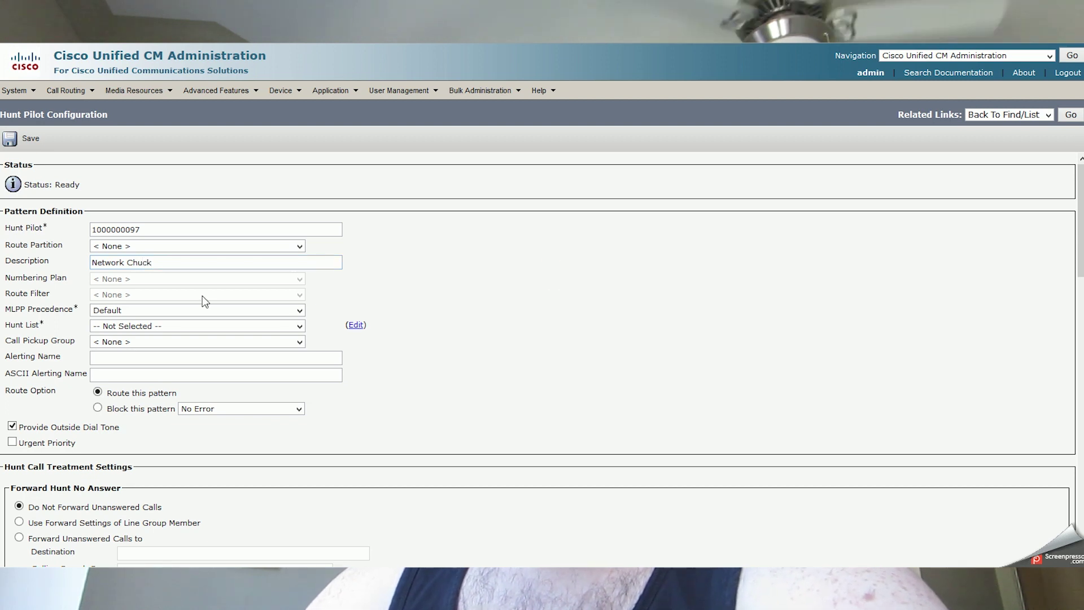
pyautogui.click(119, 310)
pyautogui.click(120, 310)
pyautogui.click(467, 274)
# Choose Network Chuck as the hunt pilot's hunt list.
pyautogui.click(142, 326)
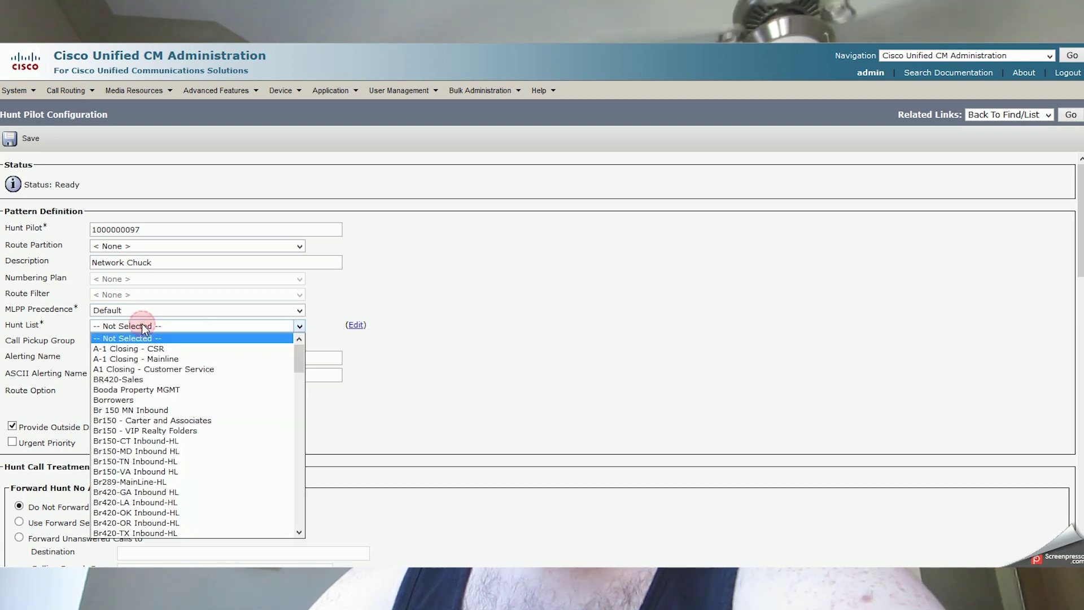
pyautogui.scroll(-20, 221, 398)
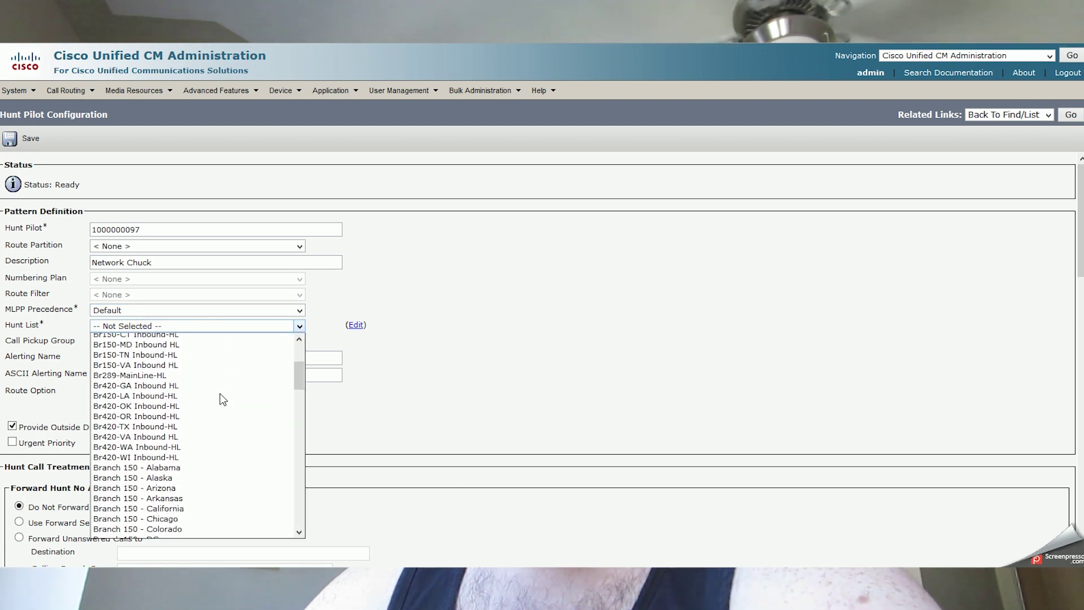
pyautogui.scroll(-7, 222, 398)
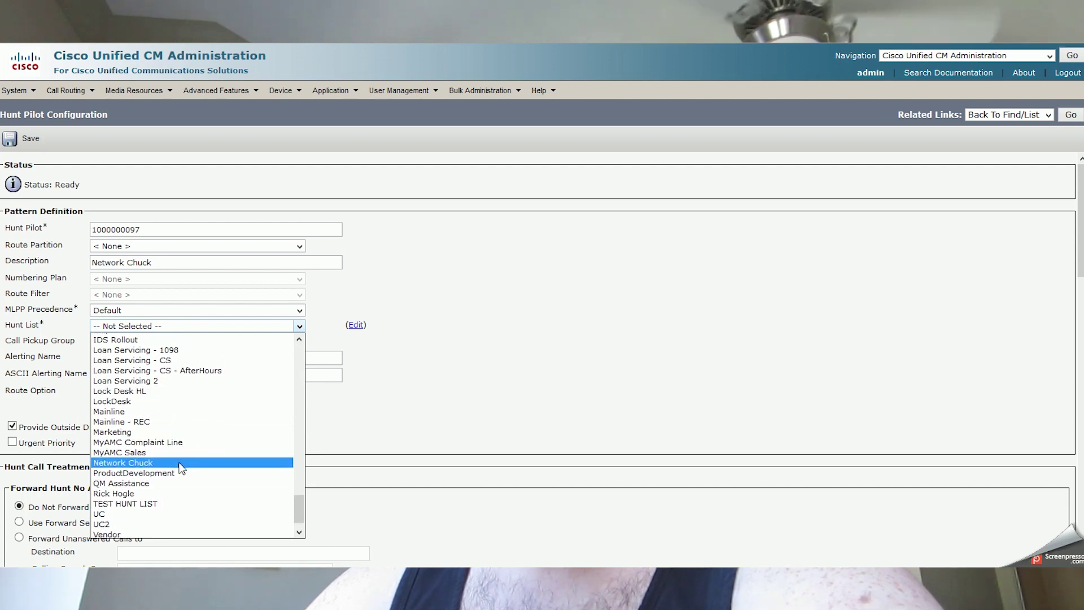
pyautogui.click(181, 464)
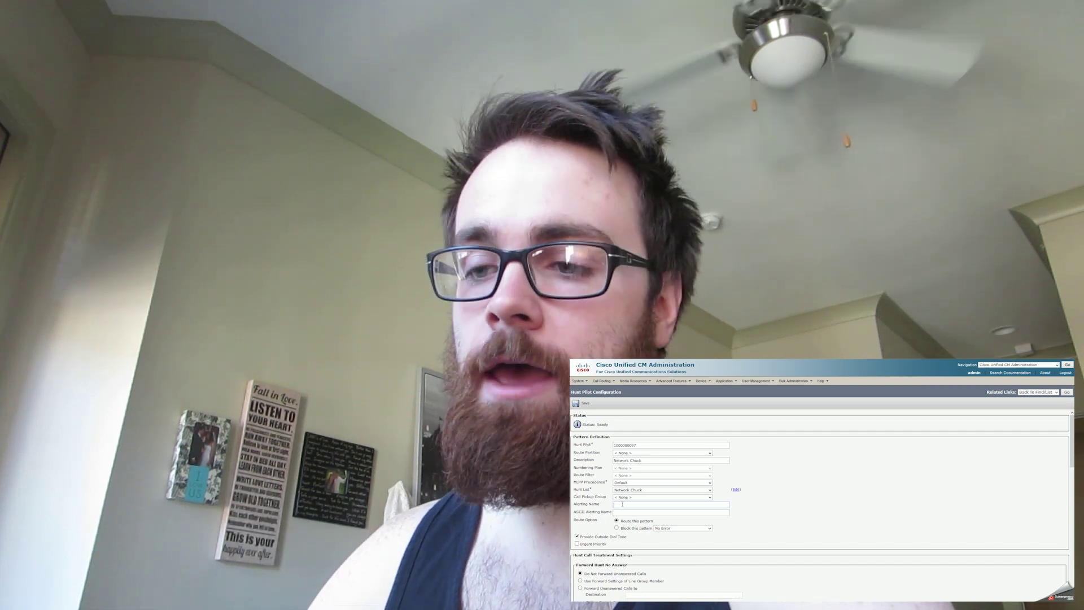
# Begin typing 'Network Chuck' into the hunt pilot's Alerting Name field.
pyautogui.click(623, 503)
pyautogui.click(622, 503)
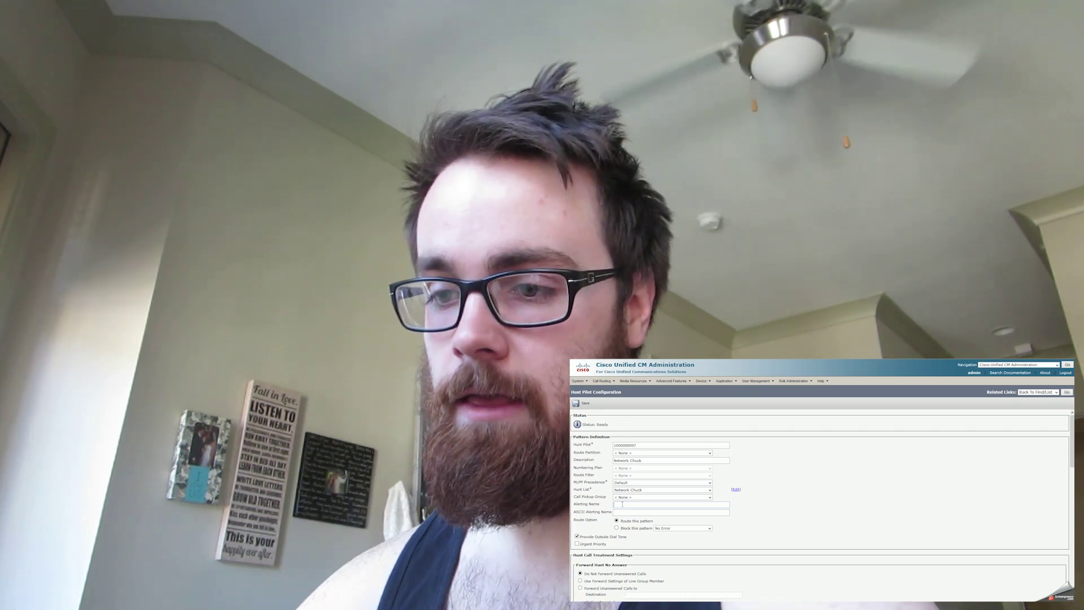
pyautogui.click(627, 511)
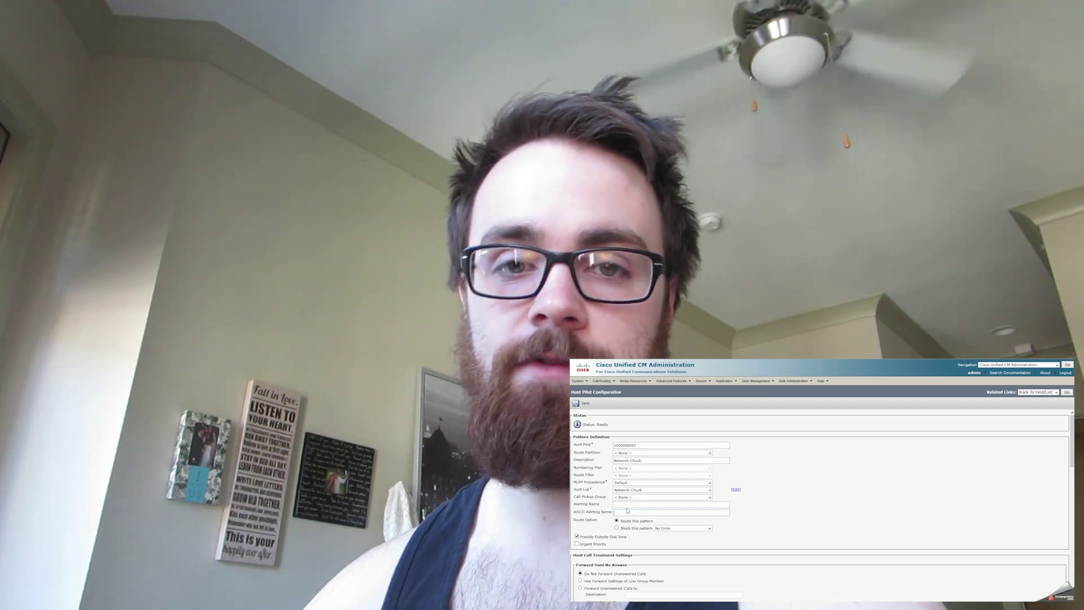
pyautogui.click(627, 506)
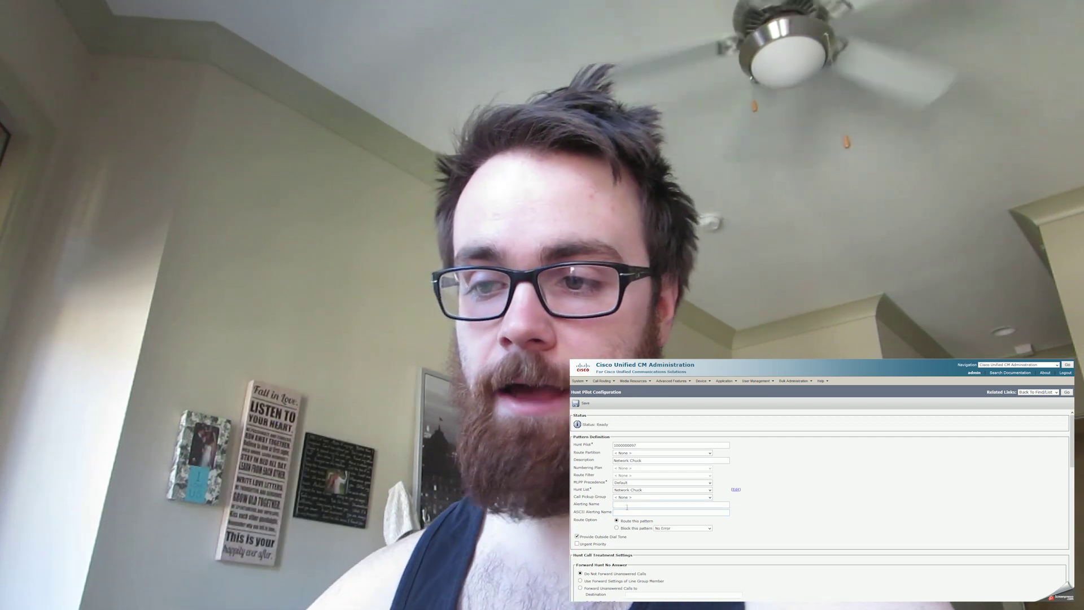
pyautogui.click(627, 513)
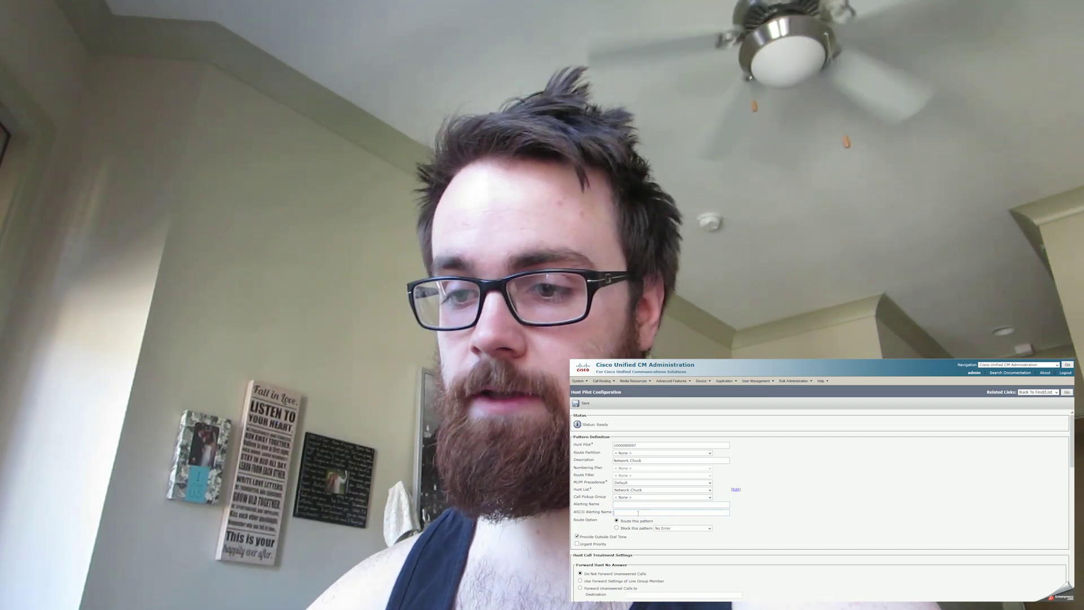
pyautogui.click(629, 504)
pyautogui.write('Network')
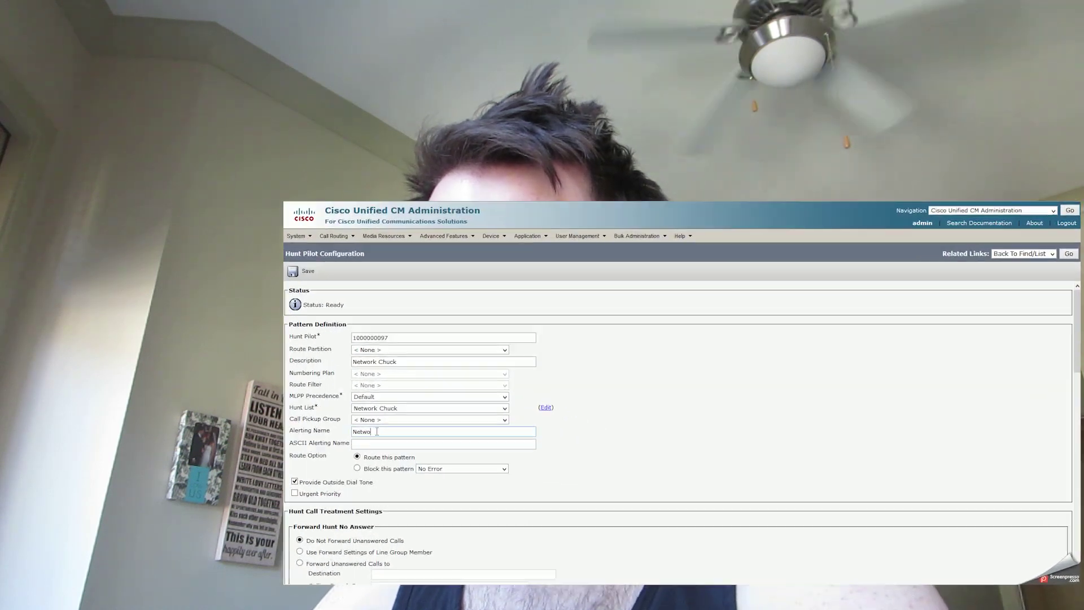
pyautogui.write(' Chuck')
# Fill the ASCII Alerting Name with Network Chuck and untick Provide Outside Dial Tone.
pyautogui.press('Tab')
pyautogui.write('n')
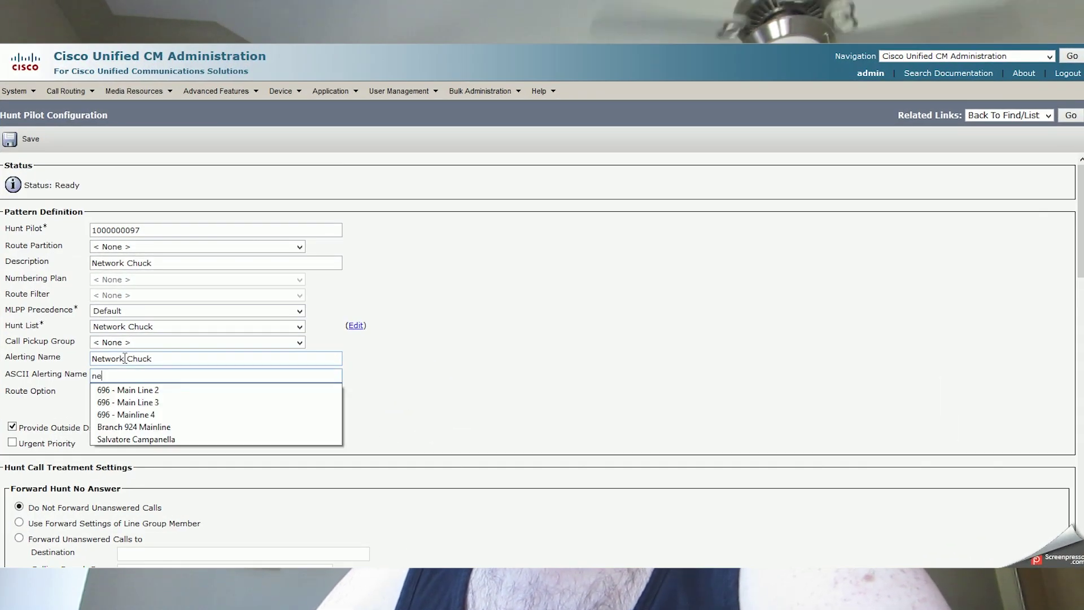
pyautogui.write('etwork Chuck')
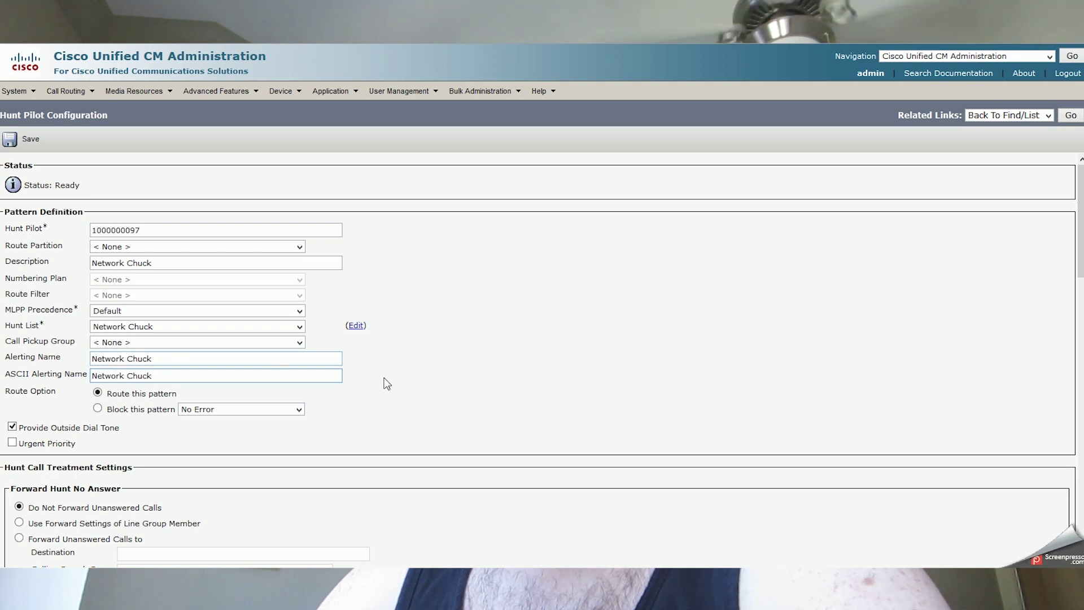
pyautogui.click(413, 380)
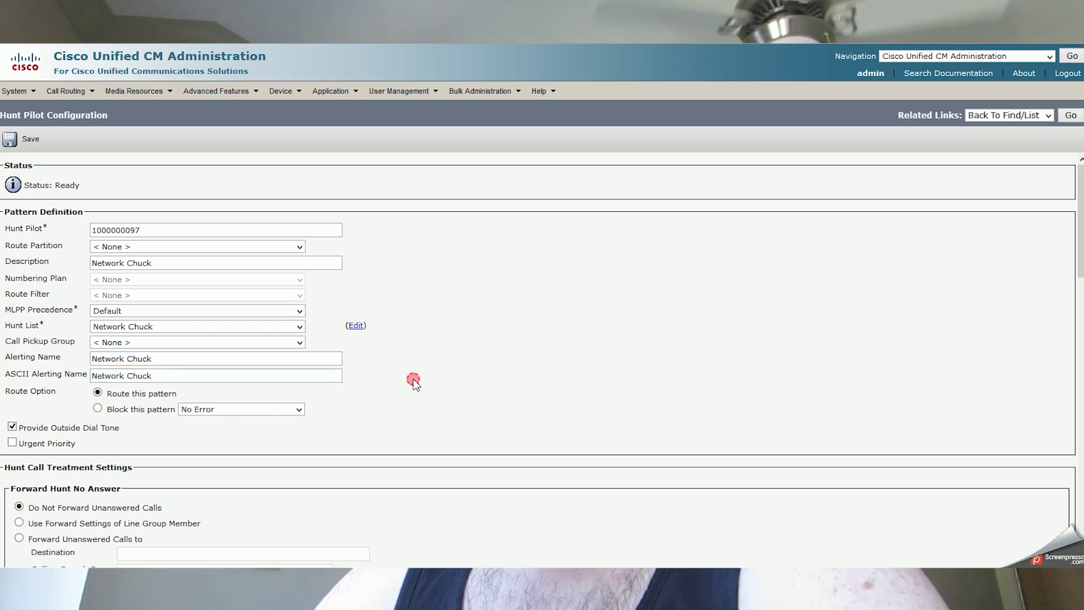
pyautogui.scroll(-1, 437, 418)
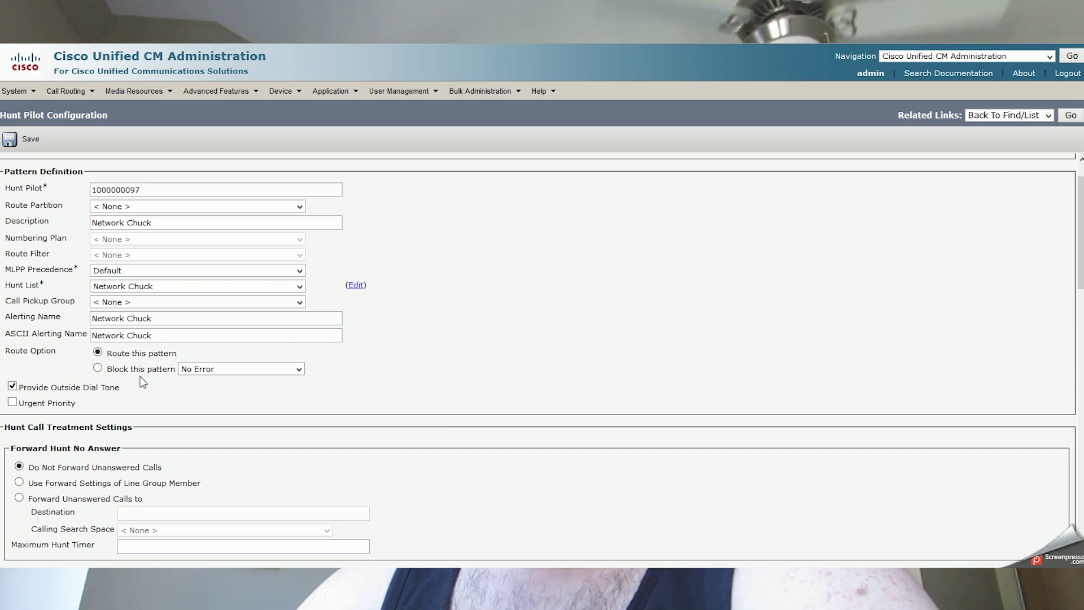
pyautogui.click(12, 387)
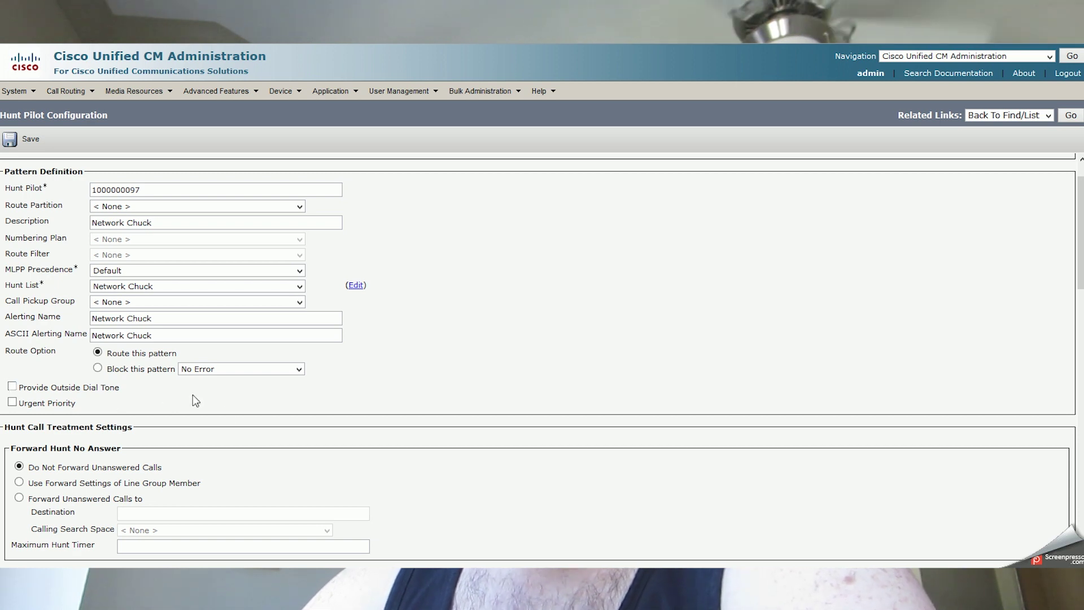
pyautogui.scroll(-3, 219, 411)
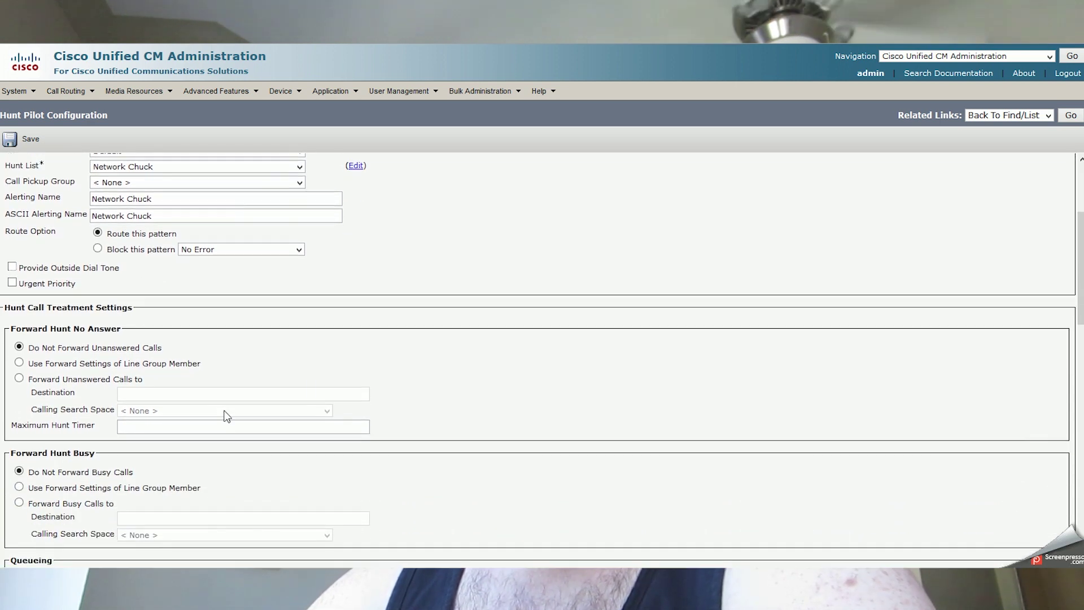
# Under Forward Hunt No Answer, select Use Forward Settings of Line Group Member.
pyautogui.scroll(-3, 364, 373)
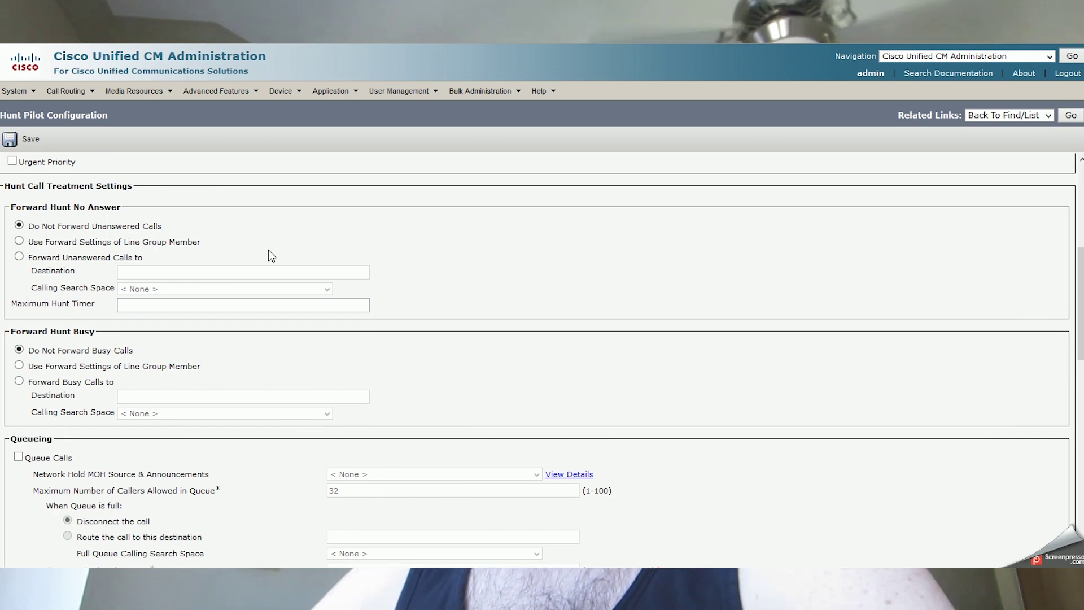
pyautogui.click(156, 244)
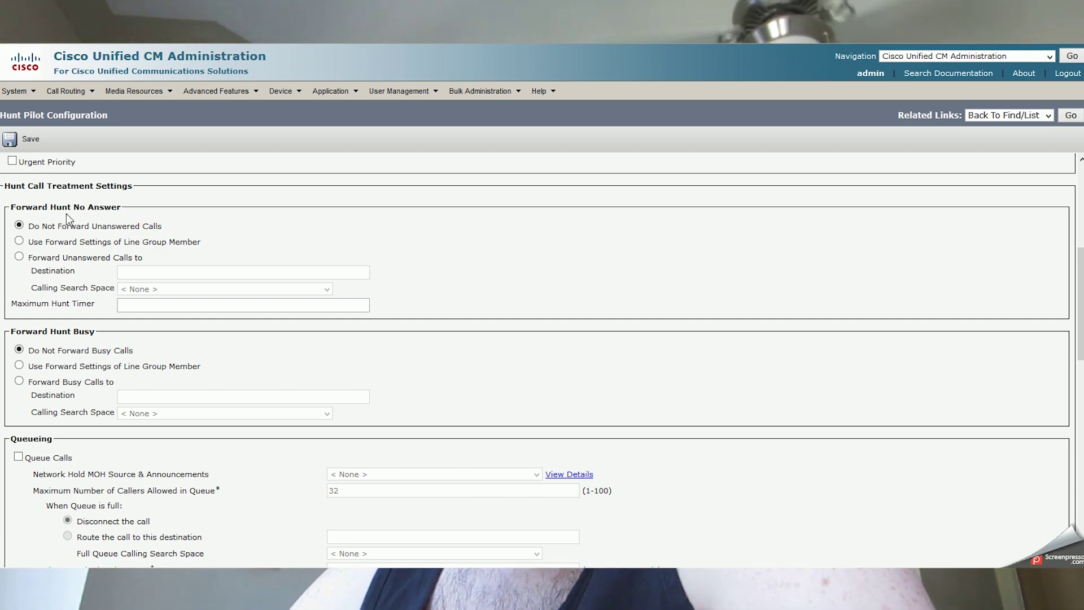
pyautogui.moveTo(95, 242); pyautogui.dragTo(115, 226)
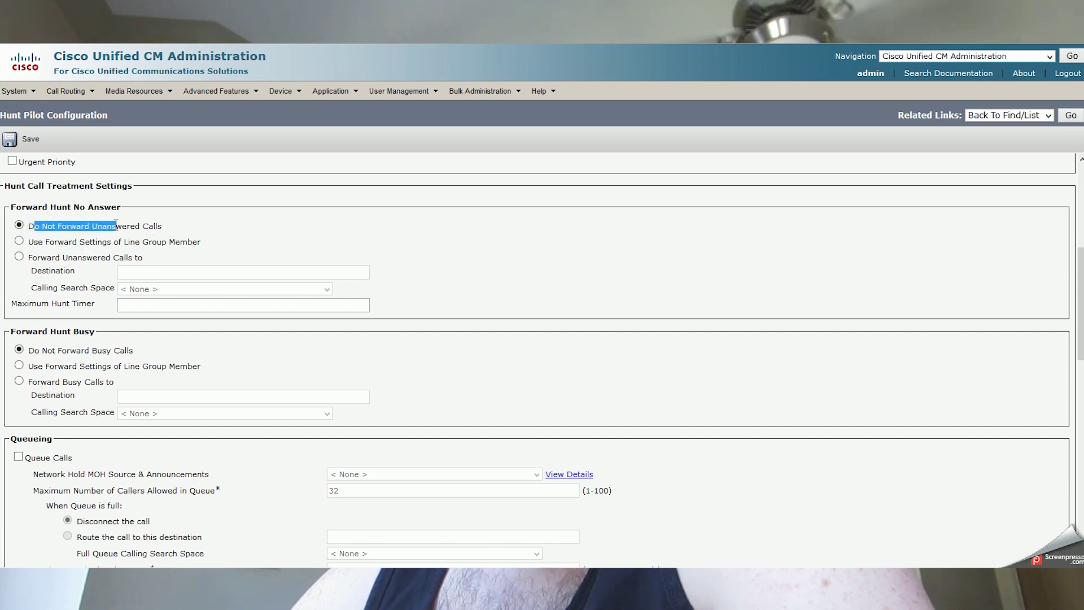
pyautogui.click(180, 233)
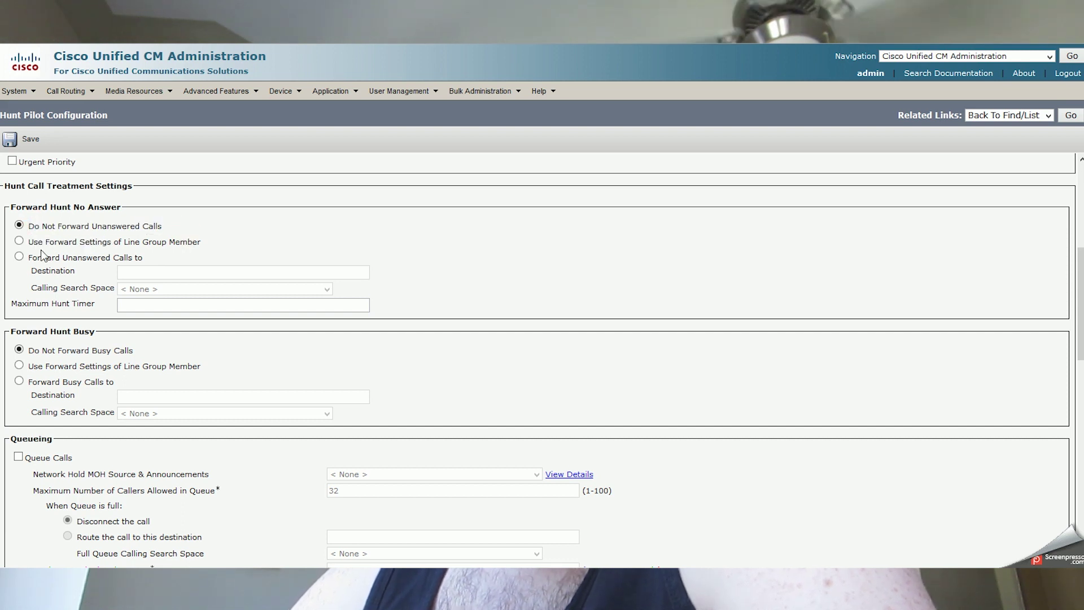
pyautogui.click(19, 241)
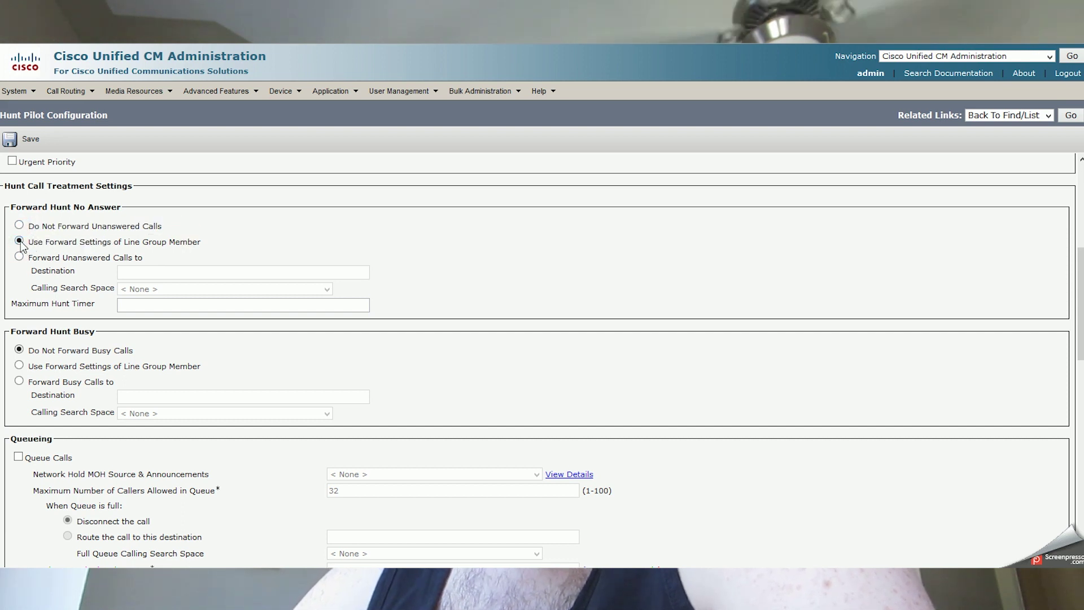
pyautogui.moveTo(30, 242)
pyautogui.mouseDown()
pyautogui.moveTo(215, 254)
pyautogui.moveTo(168, 242)
pyautogui.moveTo(237, 257)
pyautogui.moveTo(179, 242)
pyautogui.moveTo(221, 250)
pyautogui.moveTo(82, 240)
pyautogui.mouseUp()
pyautogui.click(83, 236)
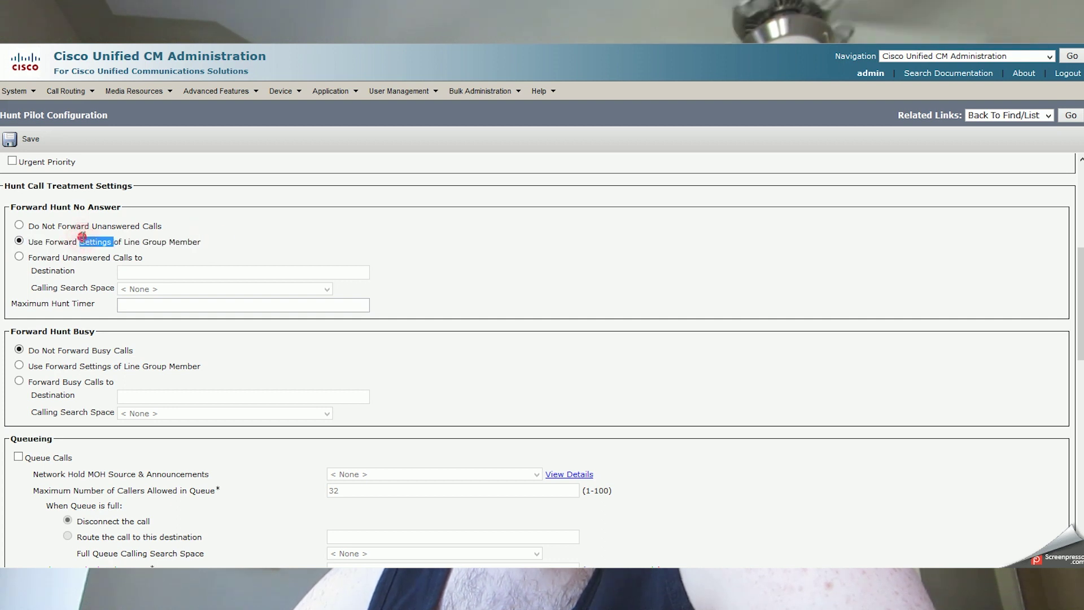
pyautogui.tripleClick(83, 236)
pyautogui.click(84, 257)
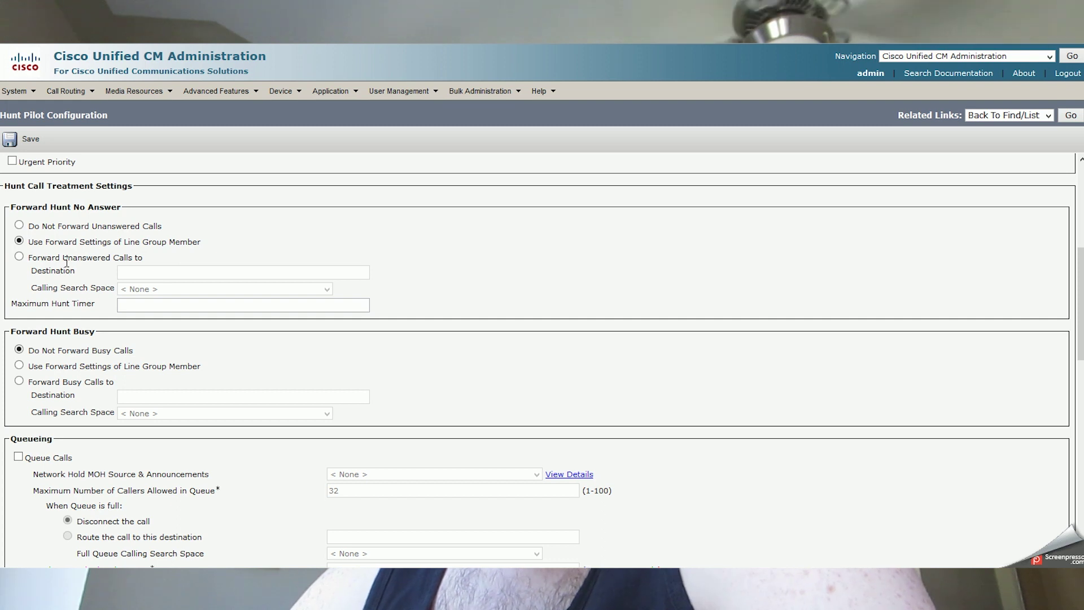
# Forward unanswered hunt calls to destination 7777 using the DallasHQ calling search space.
pyautogui.click(20, 257)
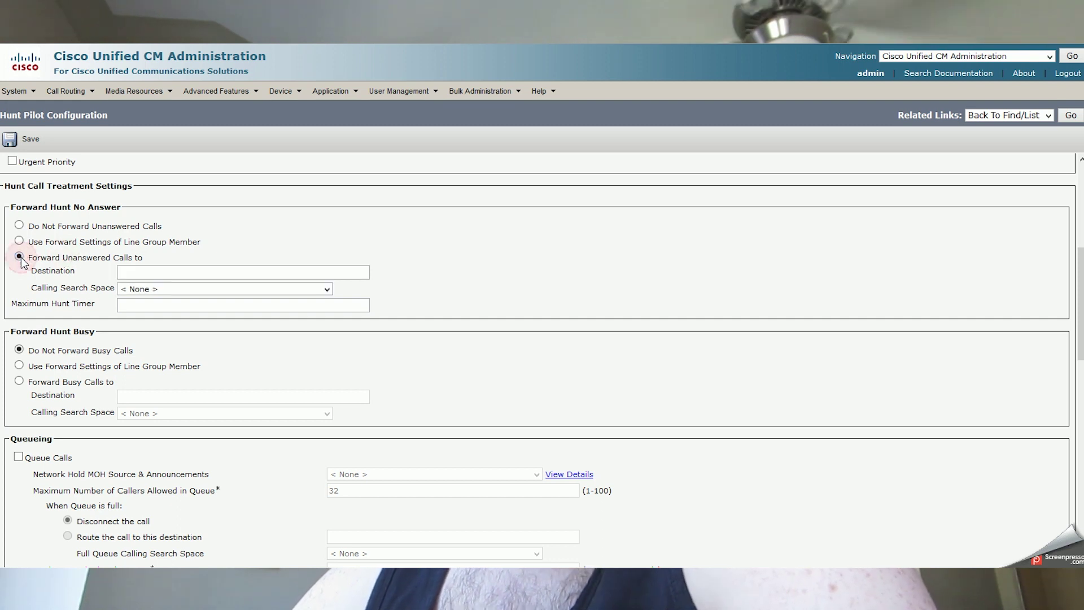
pyautogui.click(130, 271)
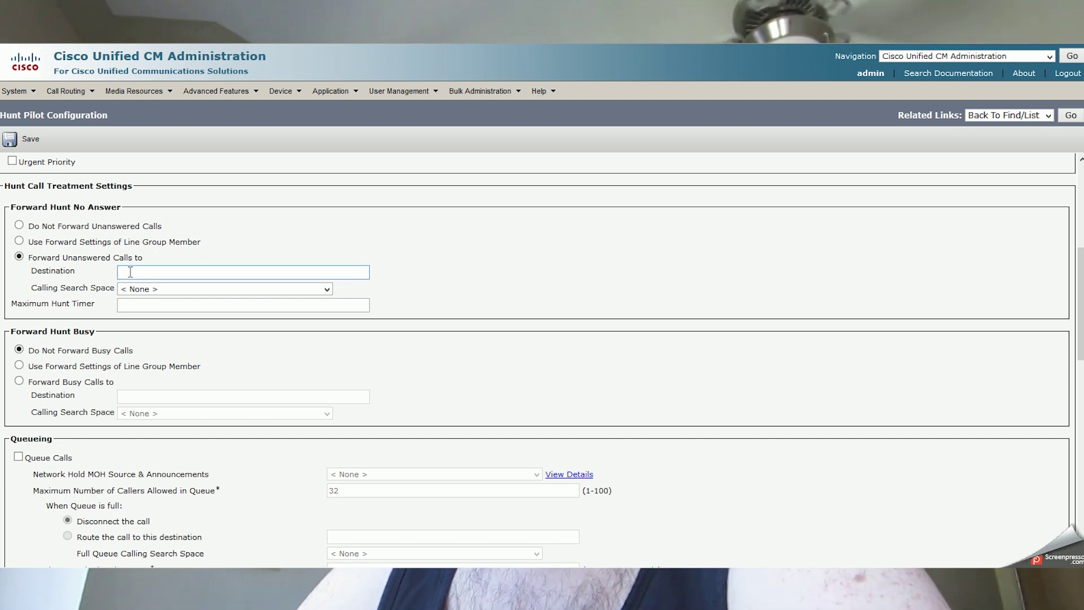
pyautogui.write('7777')
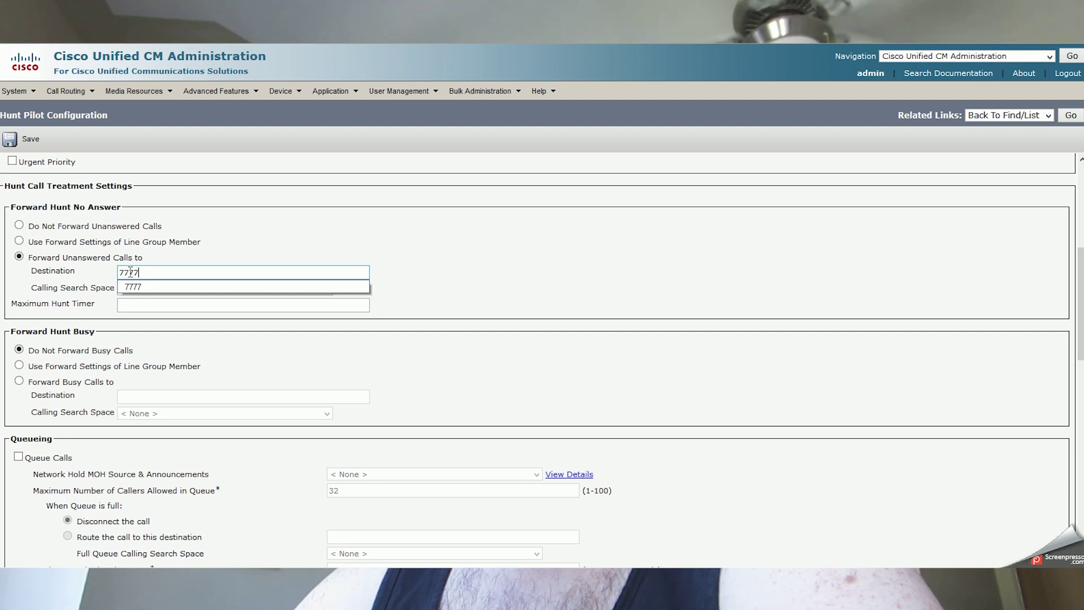
pyautogui.press('Tab')
pyautogui.click(157, 293)
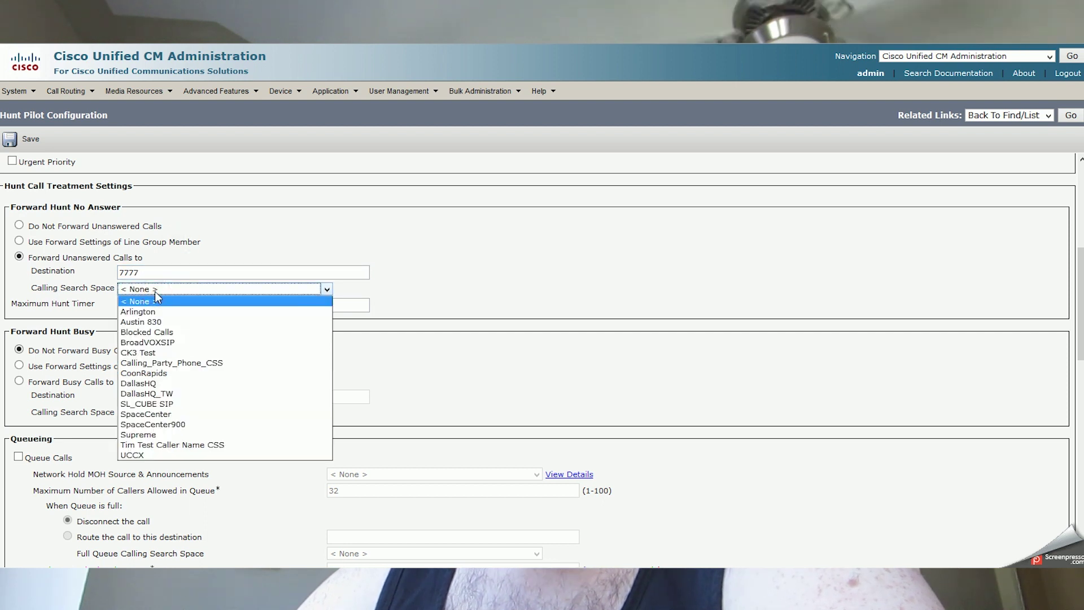
pyautogui.click(142, 389)
pyautogui.click(238, 171)
# Set the Maximum Hunt Timer to 120.
pyautogui.click(183, 305)
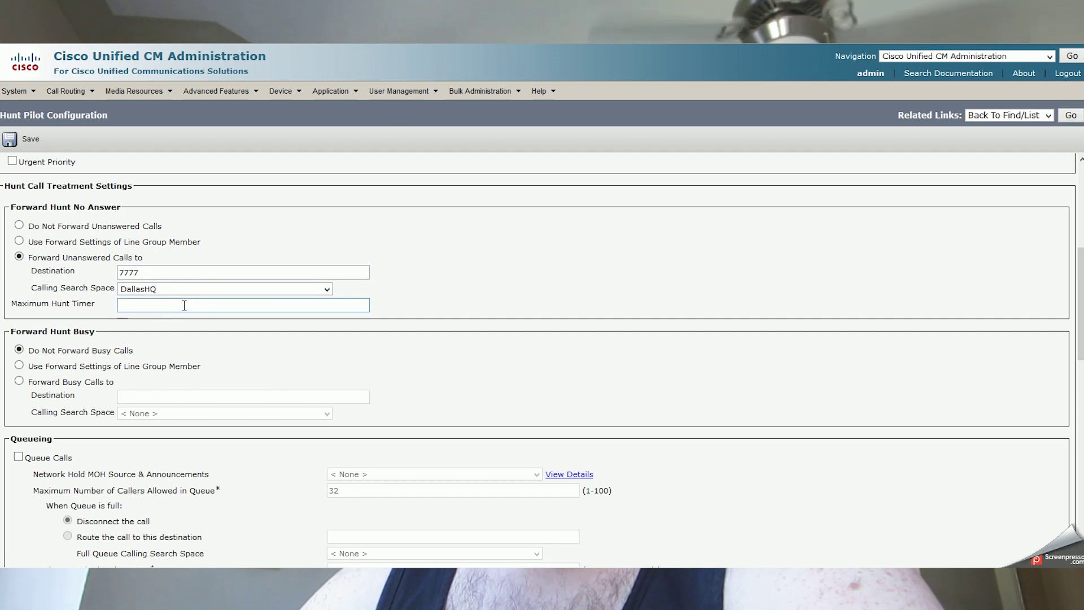
pyautogui.click(183, 305)
pyautogui.click(431, 289)
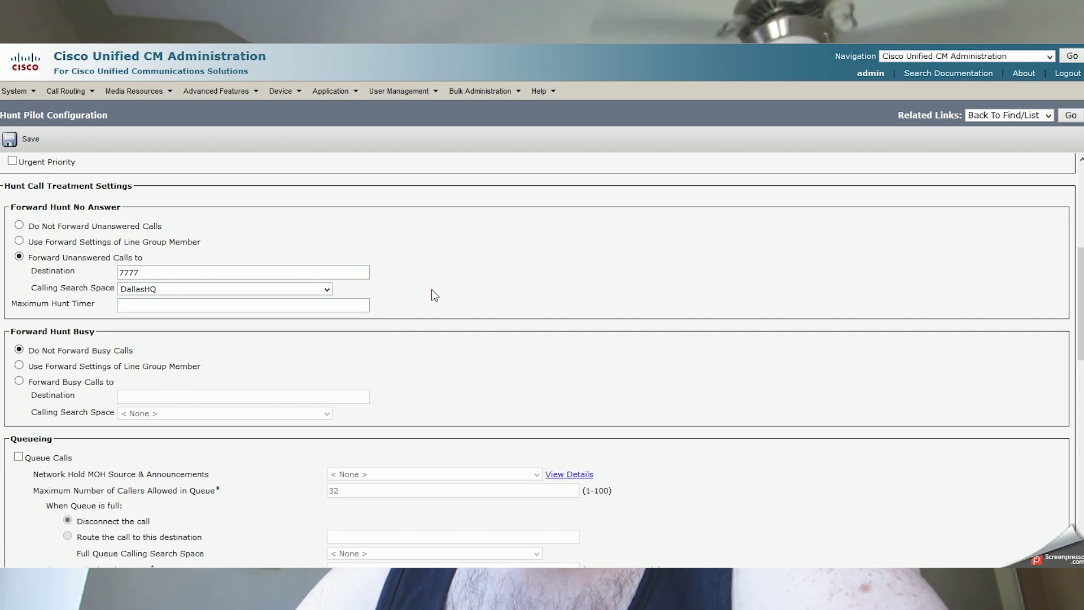
pyautogui.click(366, 305)
pyautogui.write('120')
pyautogui.click(394, 303)
pyautogui.click(262, 226)
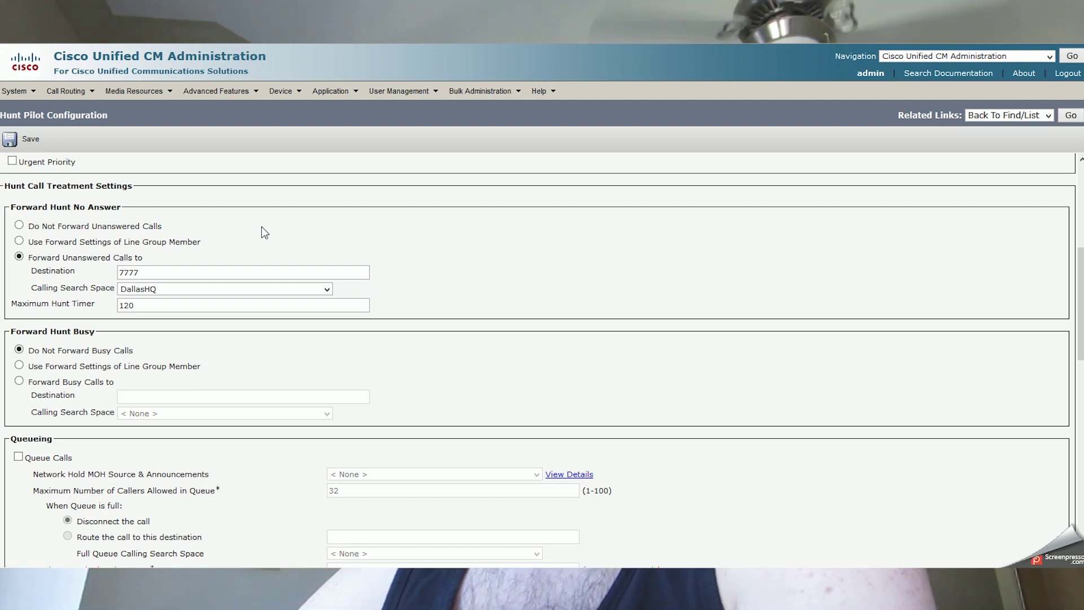
# Under Forward Hunt Busy, send busy calls to 7777 with the DallasHQ calling search space.
pyautogui.doubleClick(141, 306)
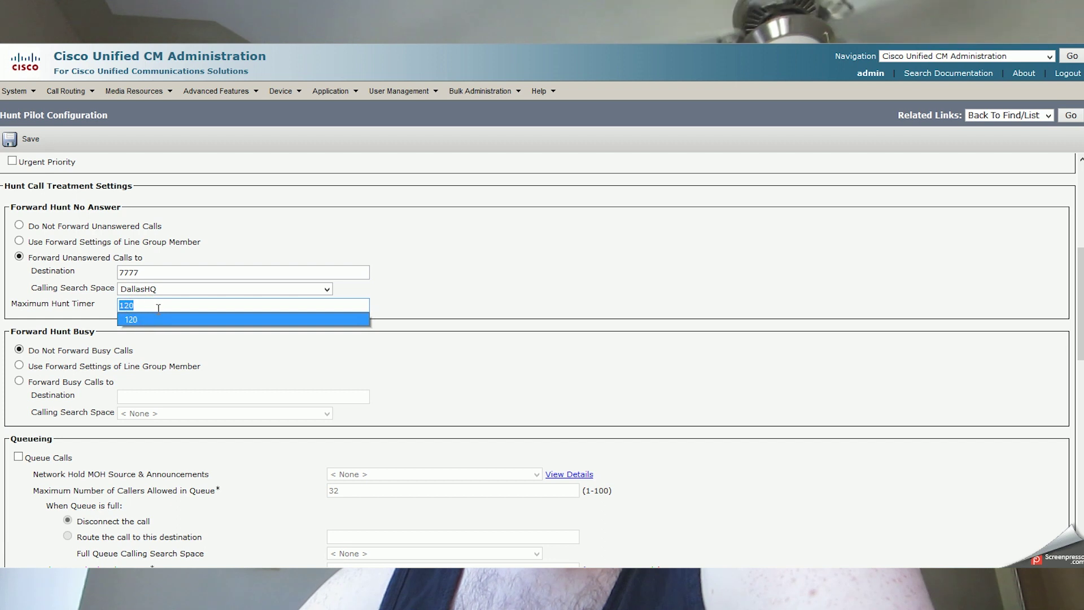
pyautogui.press('Escape')
pyautogui.click(233, 346)
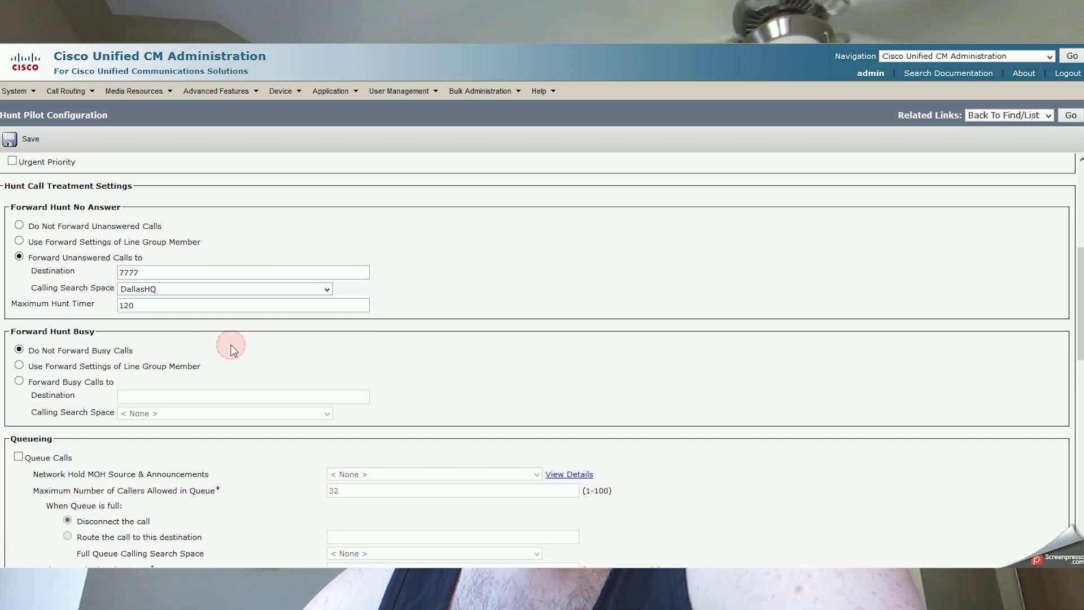
pyautogui.click(19, 365)
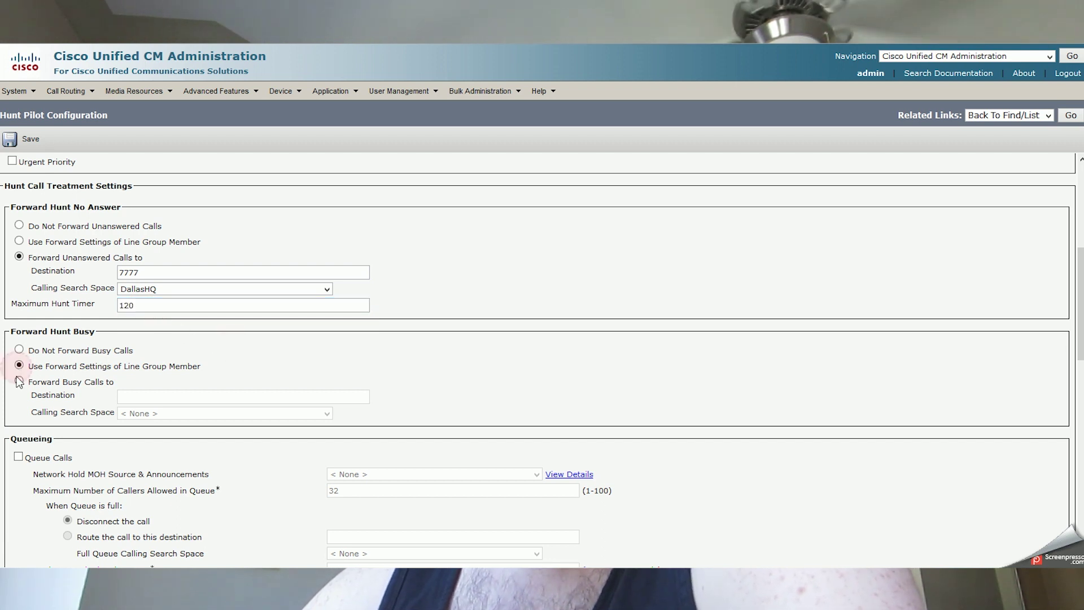
pyautogui.click(19, 381)
pyautogui.click(157, 401)
pyautogui.write('7777')
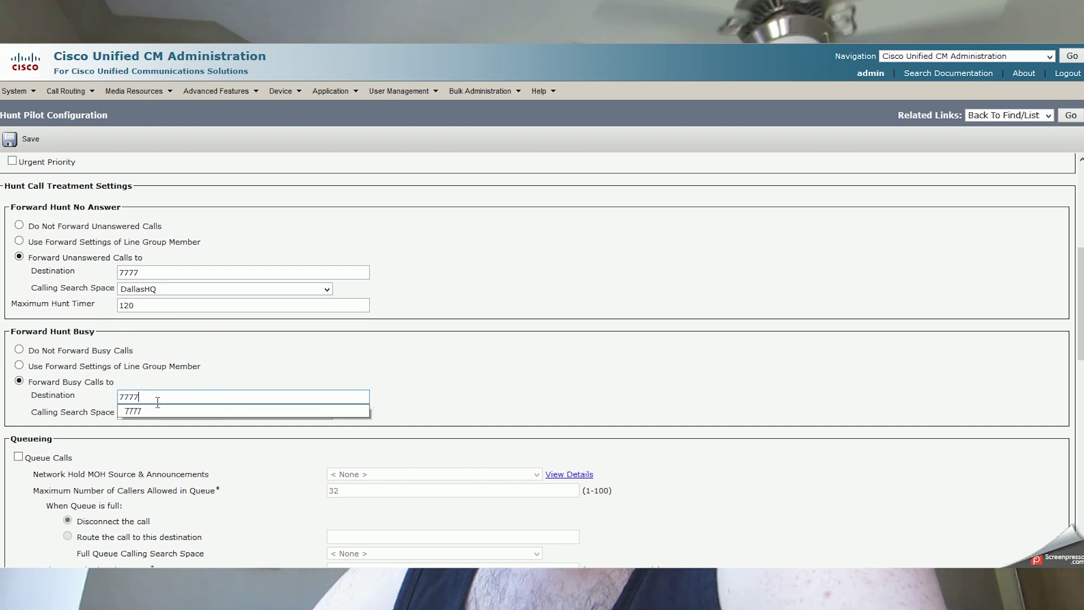
pyautogui.click(191, 345)
pyautogui.click(163, 414)
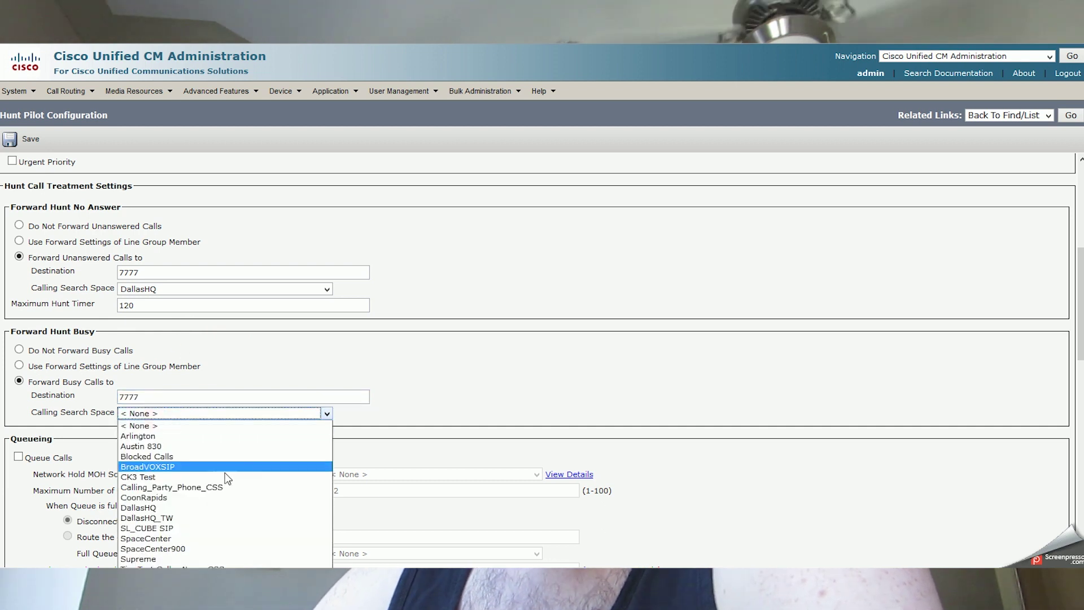
pyautogui.click(178, 508)
pyautogui.click(551, 324)
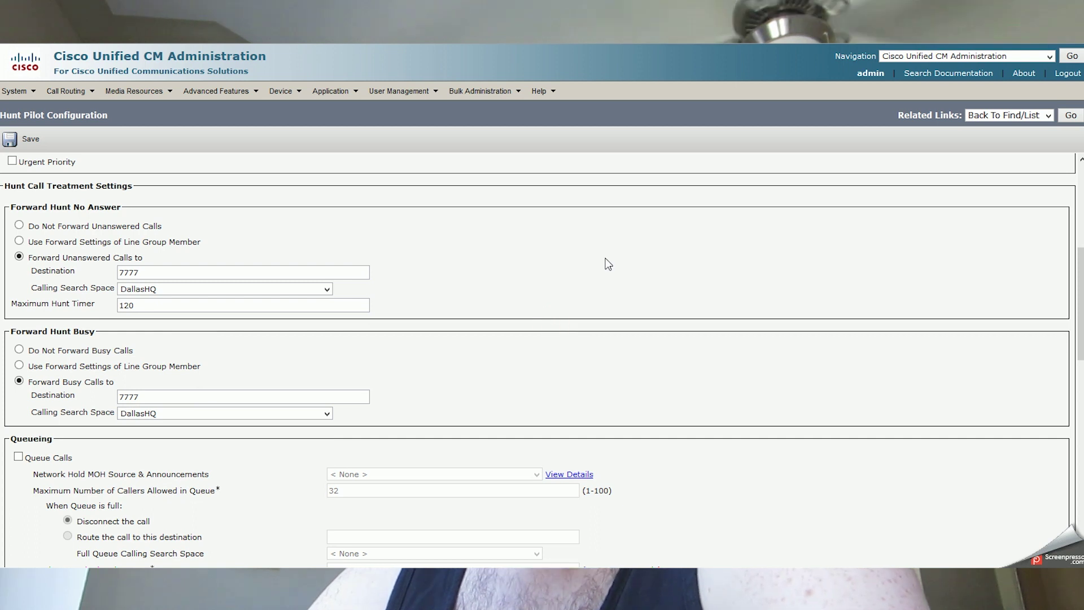
# Scroll down the hunt pilot page to reach the call queueing settings.
pyautogui.scroll(5, 604, 261)
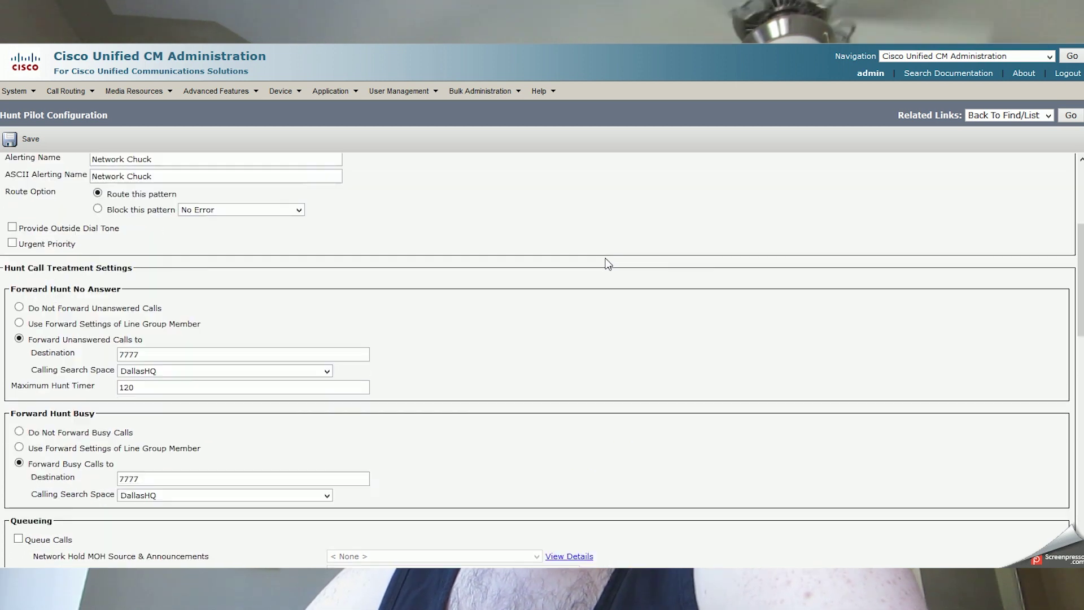
pyautogui.scroll(-3, 484, 308)
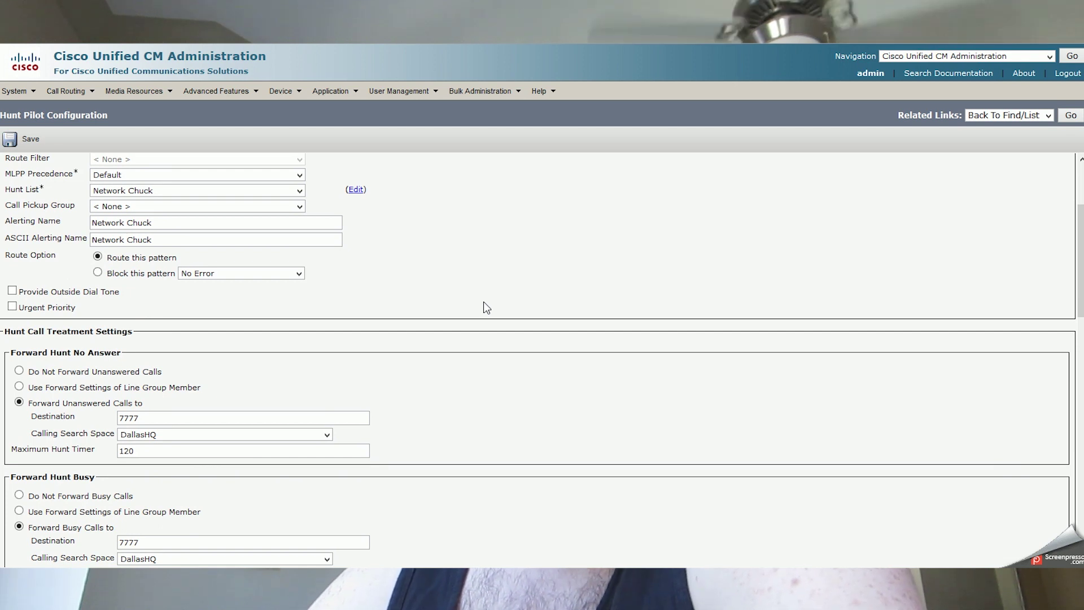
pyautogui.scroll(-1, 483, 302)
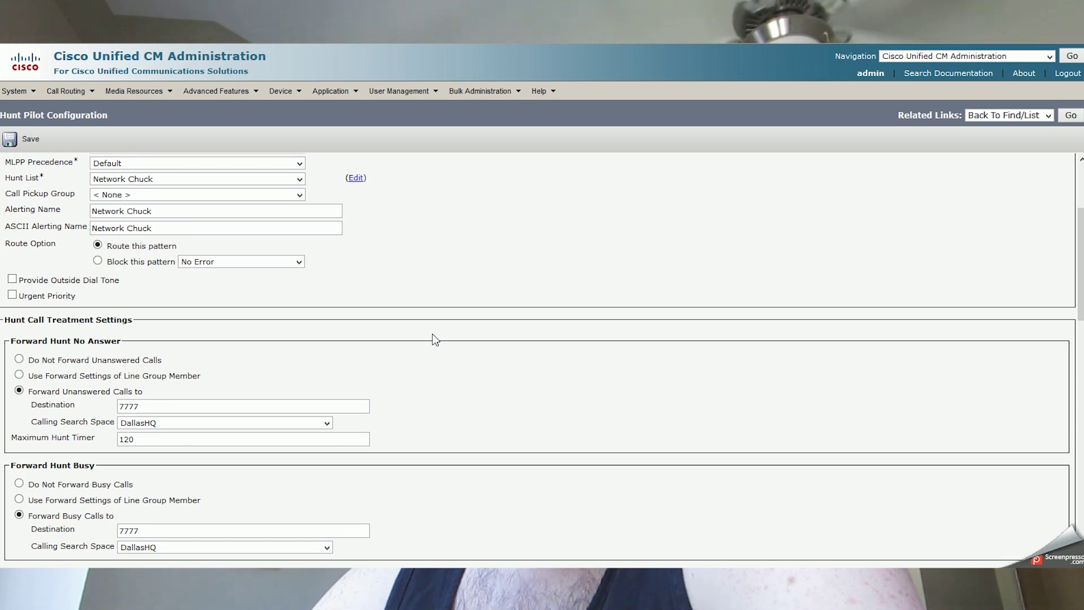
pyautogui.scroll(-5, 435, 339)
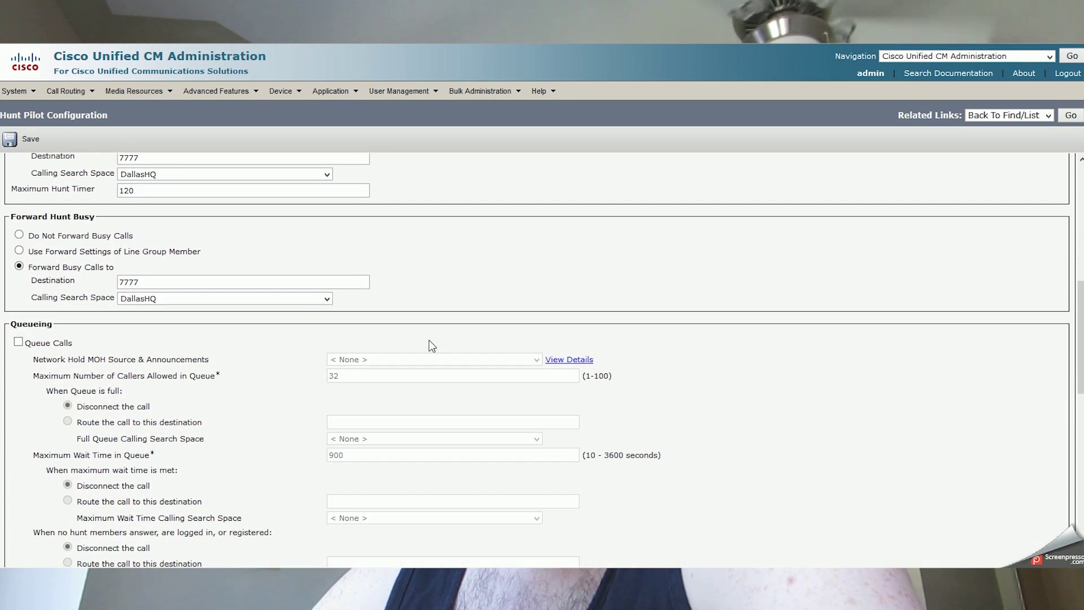
pyautogui.scroll(-2, 440, 372)
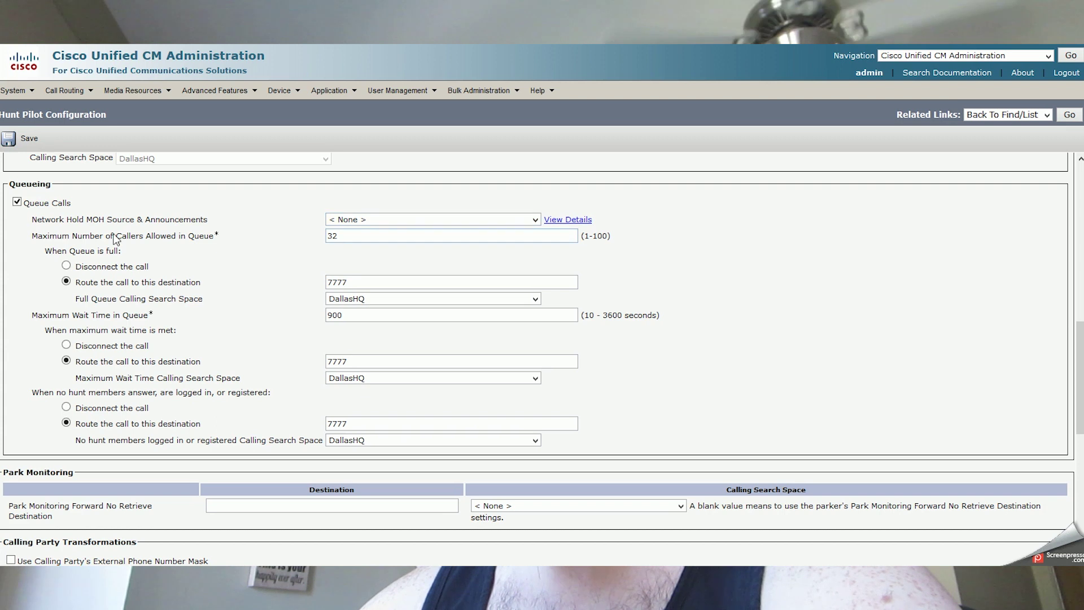
pyautogui.scroll(3, 176, 249)
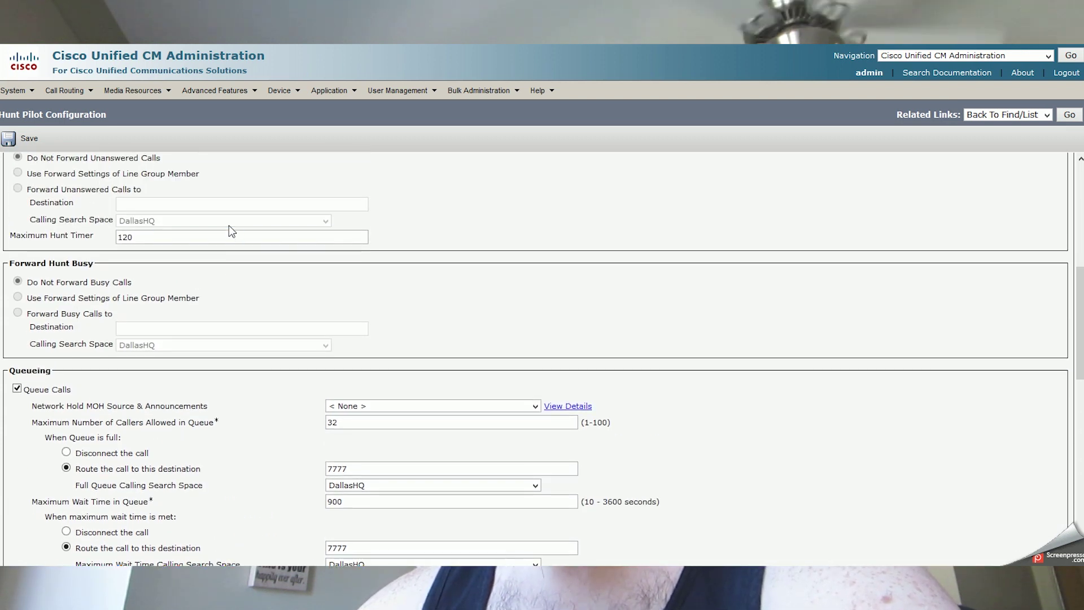
pyautogui.scroll(1, 228, 225)
pyautogui.scroll(-4, 228, 225)
pyautogui.scroll(1, 260, 266)
pyautogui.scroll(-1, 262, 317)
pyautogui.scroll(1, 262, 318)
pyautogui.scroll(-2, 262, 319)
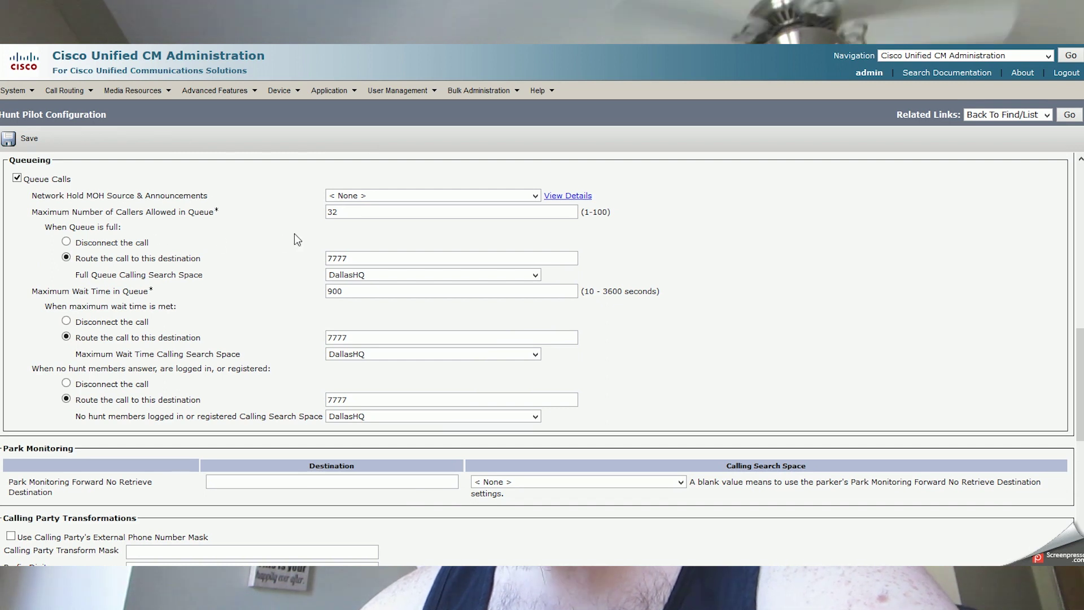
pyautogui.doubleClick(331, 211)
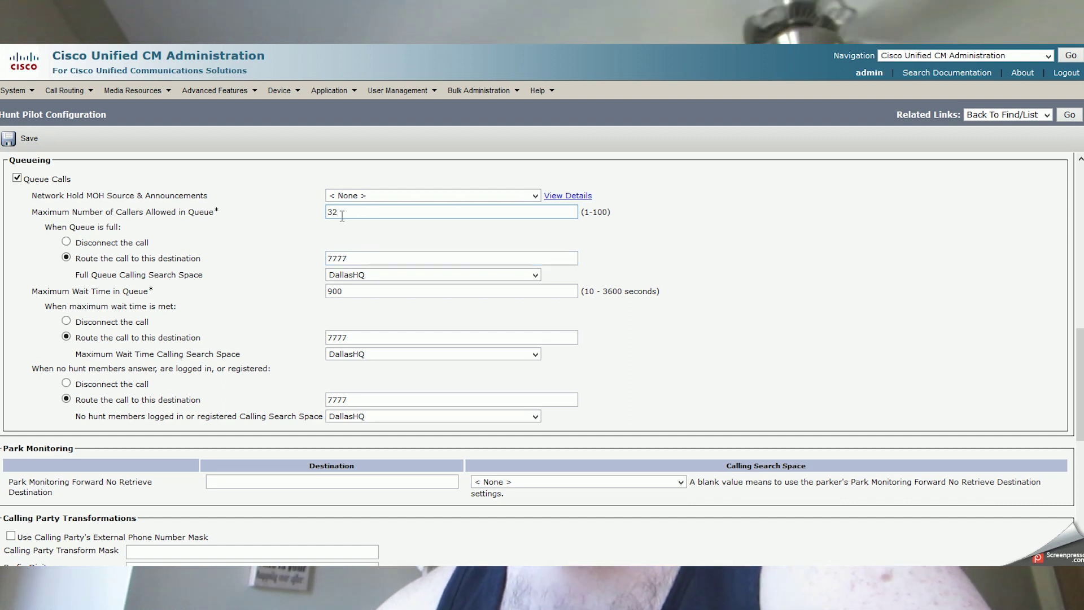
pyautogui.click(352, 196)
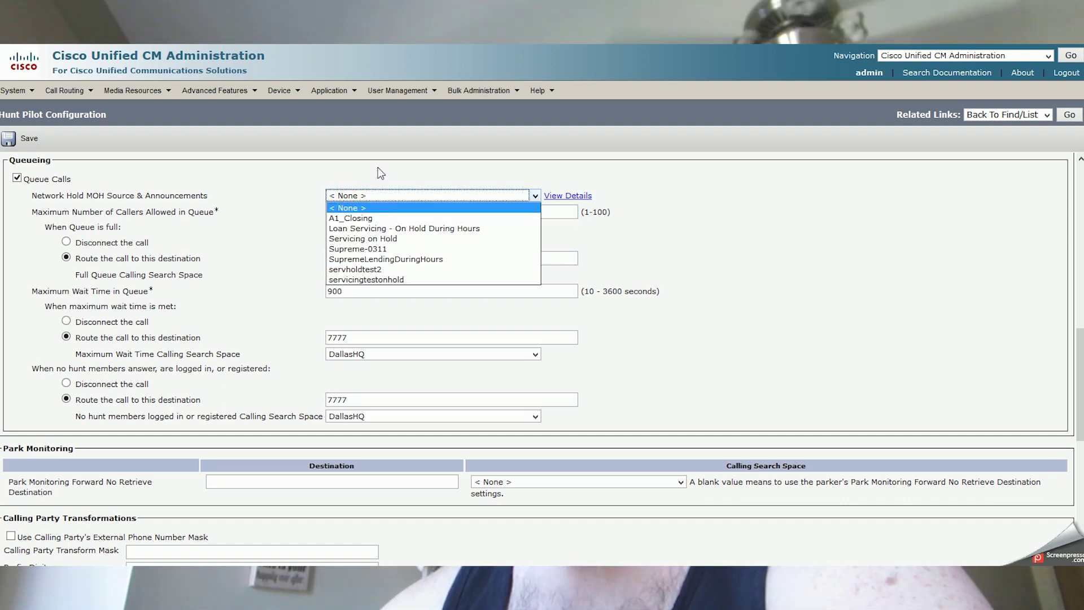
pyautogui.click(353, 208)
pyautogui.click(355, 172)
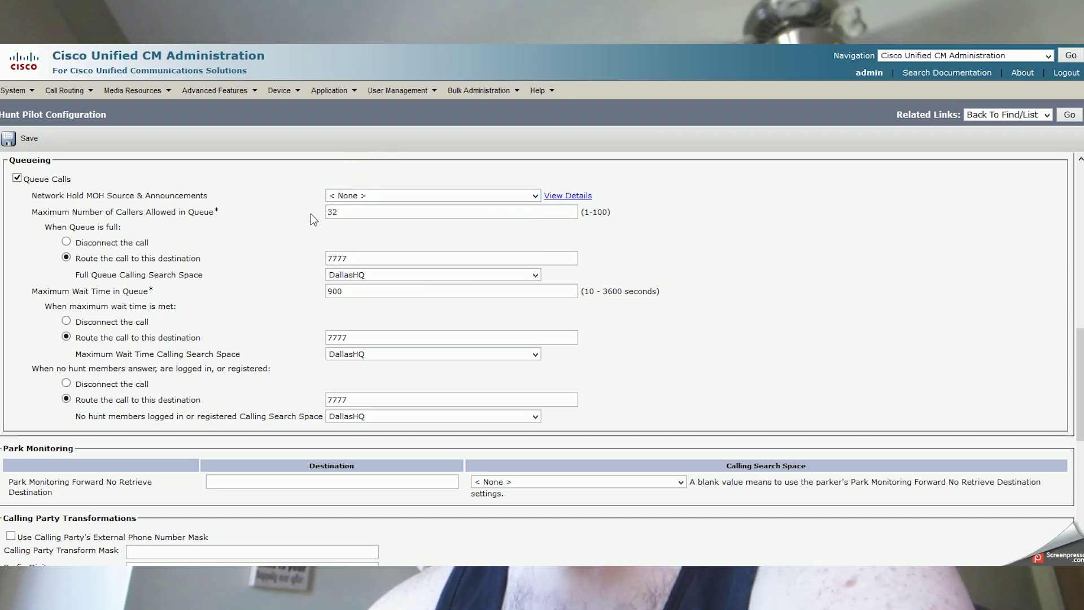
pyautogui.moveTo(363, 214); pyautogui.dragTo(308, 199)
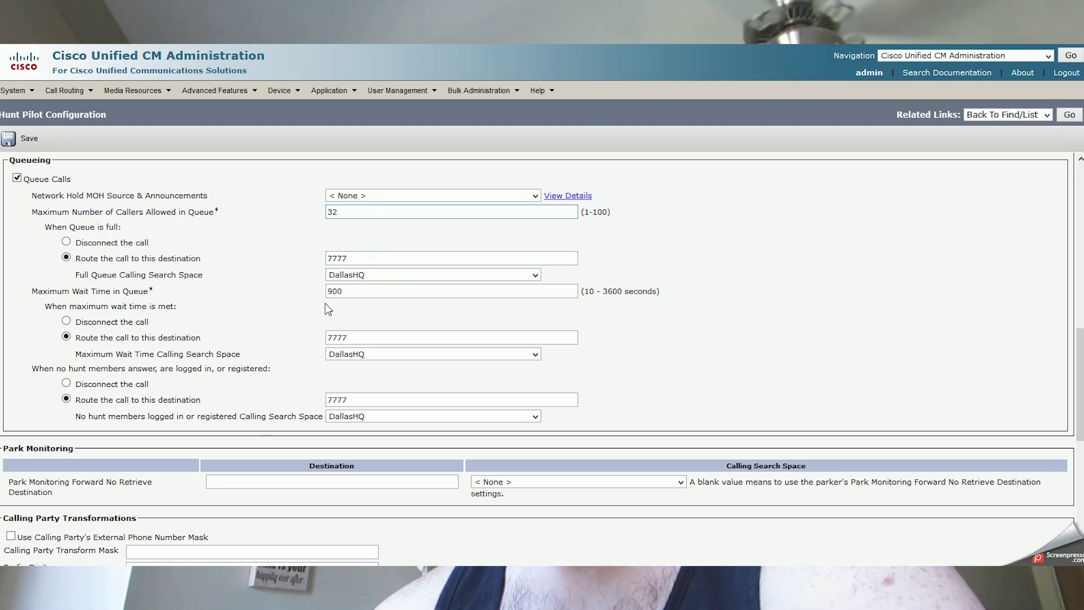
pyautogui.doubleClick(367, 292)
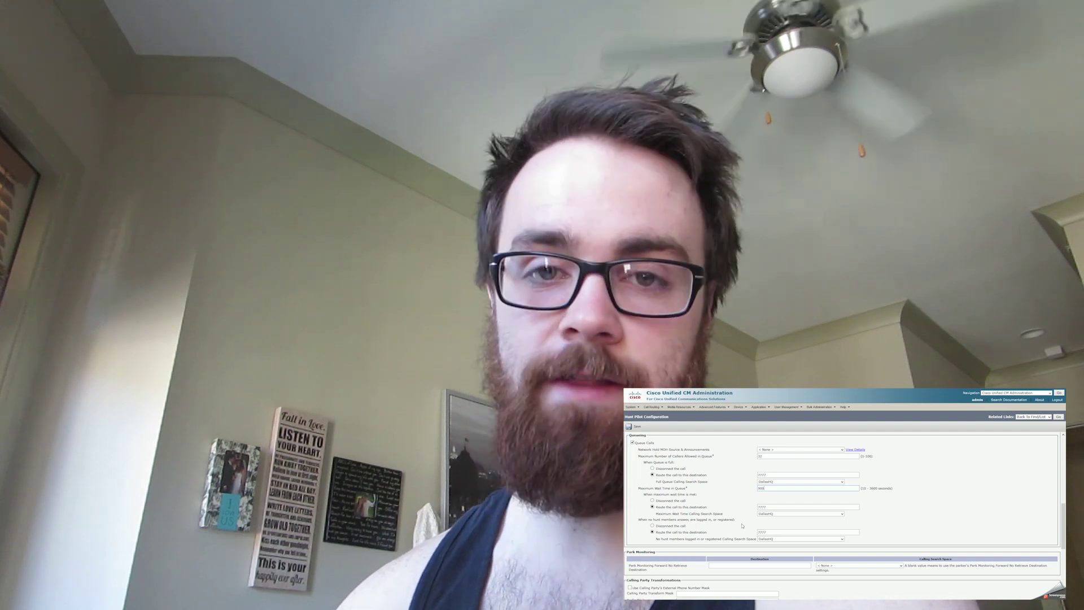
pyautogui.scroll(2, 742, 526)
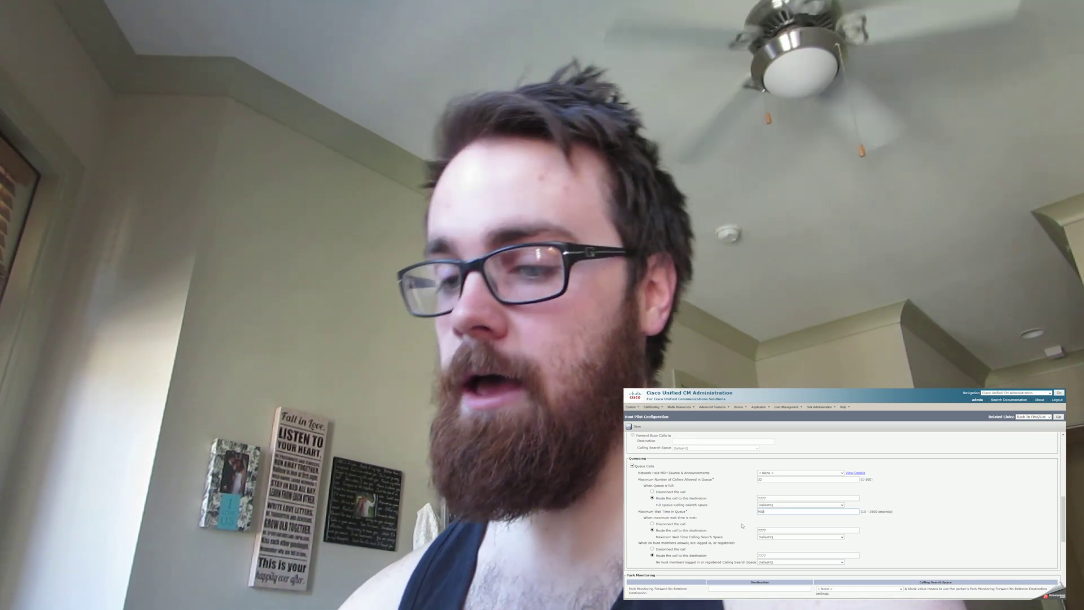
pyautogui.scroll(-1, 742, 526)
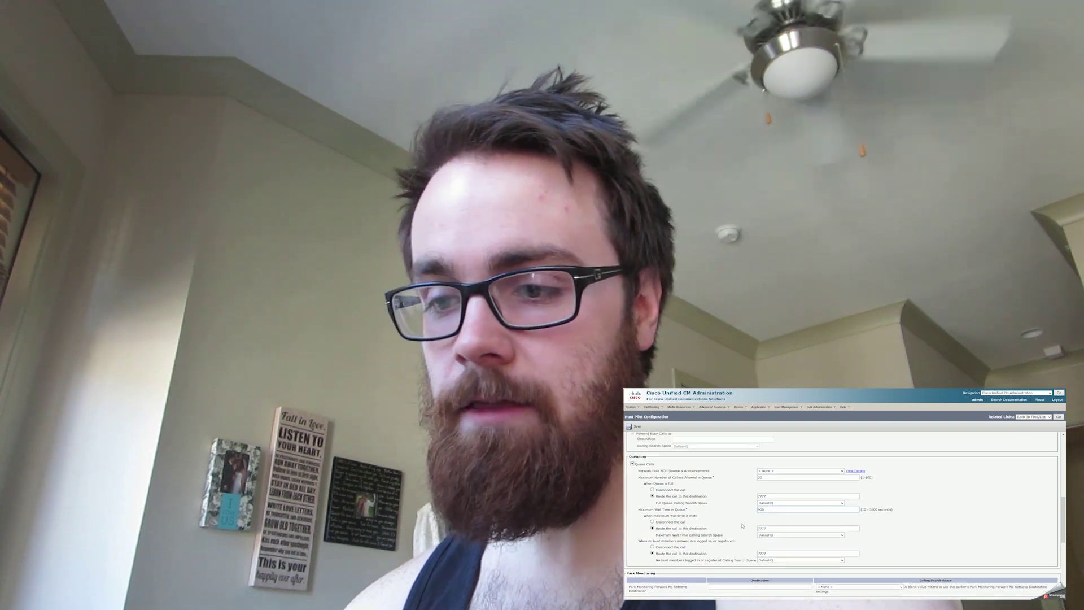
pyautogui.scroll(-3, 741, 526)
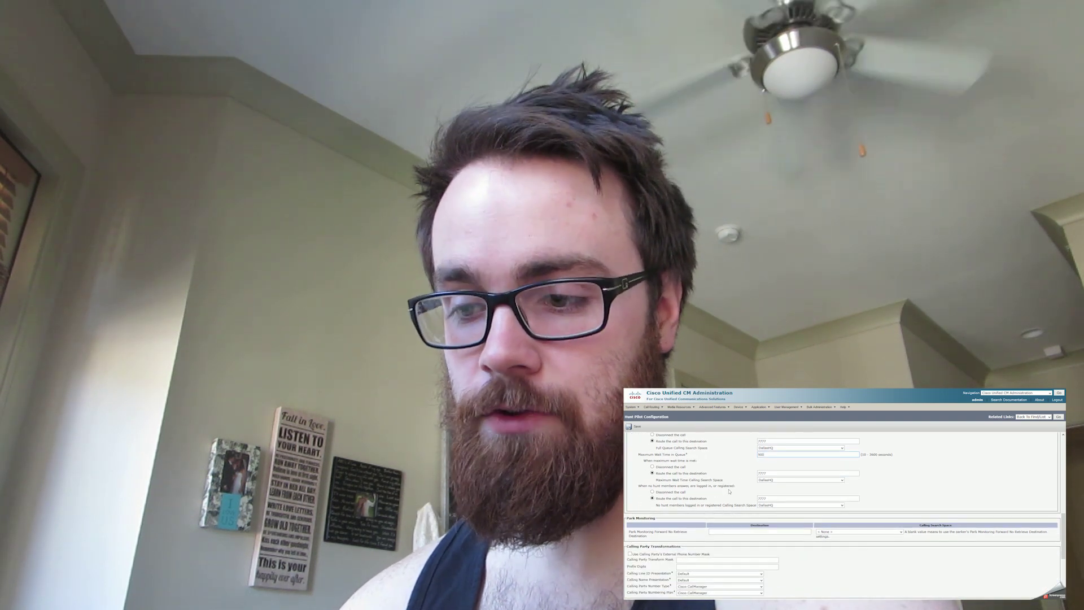
pyautogui.scroll(-3, 728, 490)
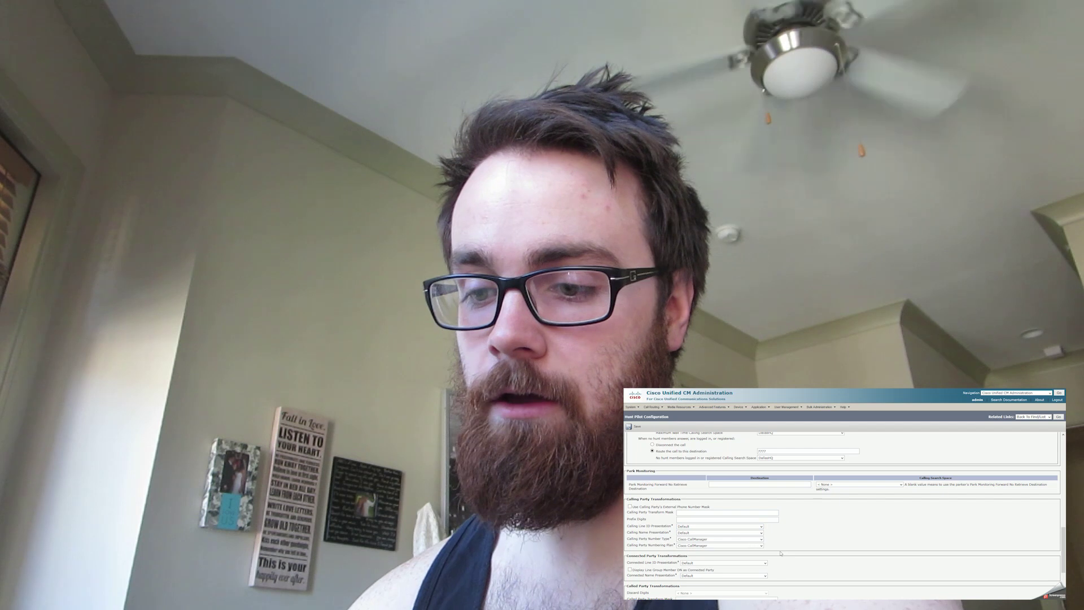
pyautogui.scroll(-4, 817, 537)
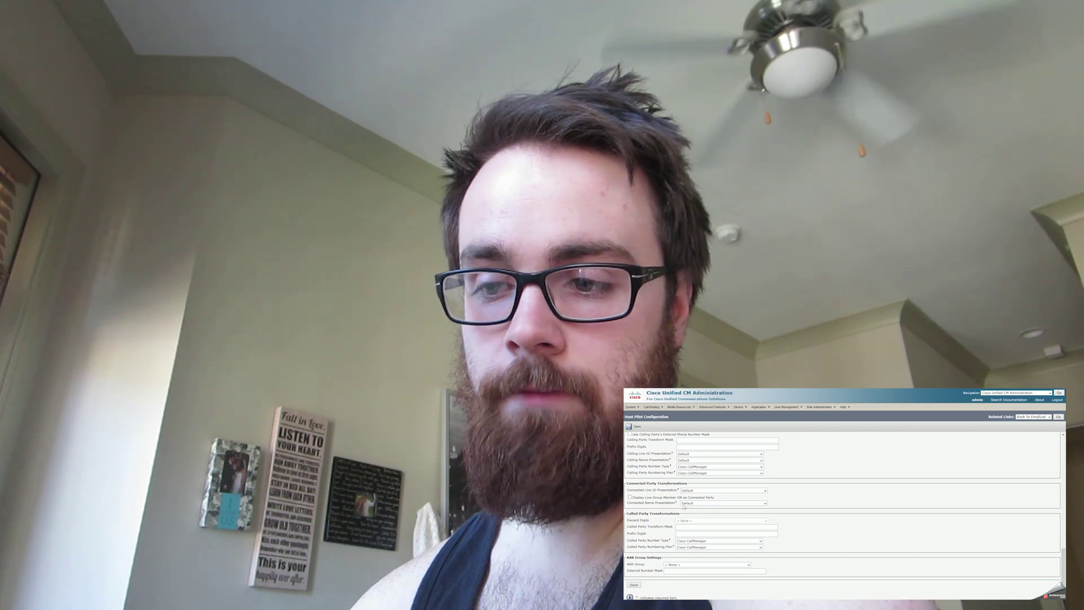
pyautogui.scroll(8, 778, 506)
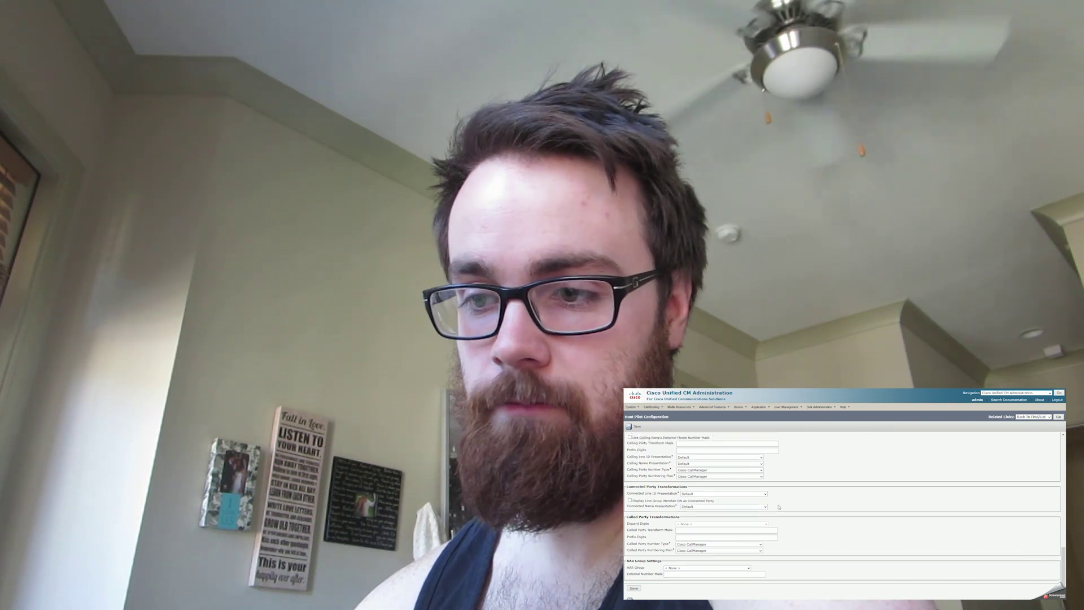
pyautogui.scroll(10, 778, 507)
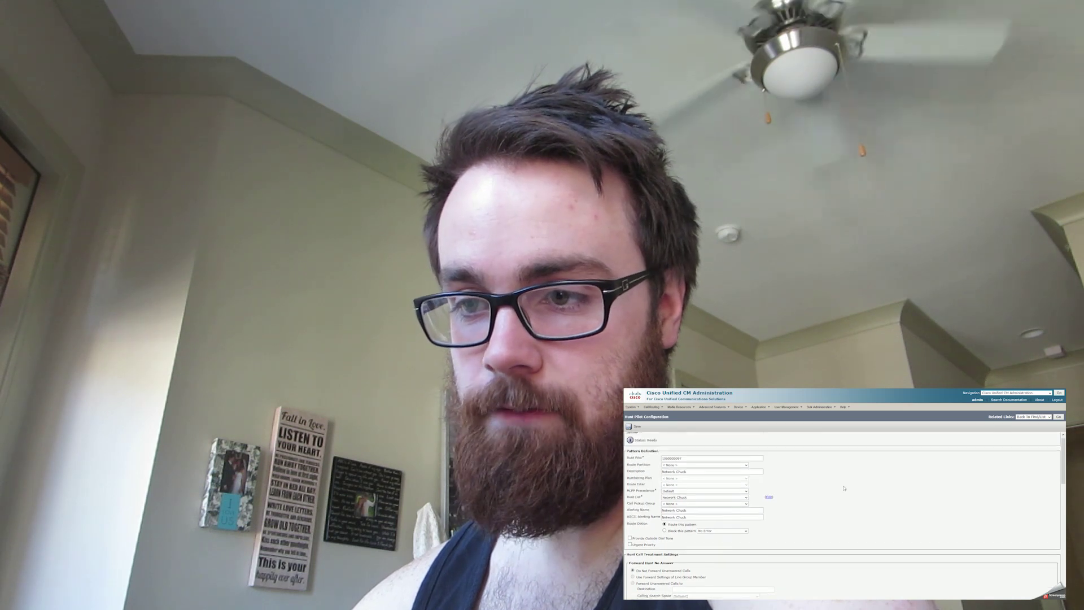
pyautogui.scroll(3, 843, 488)
# Save the hunt pilot and search the Route Plan Report for patterns beginning with 10000.
pyautogui.click(368, 295)
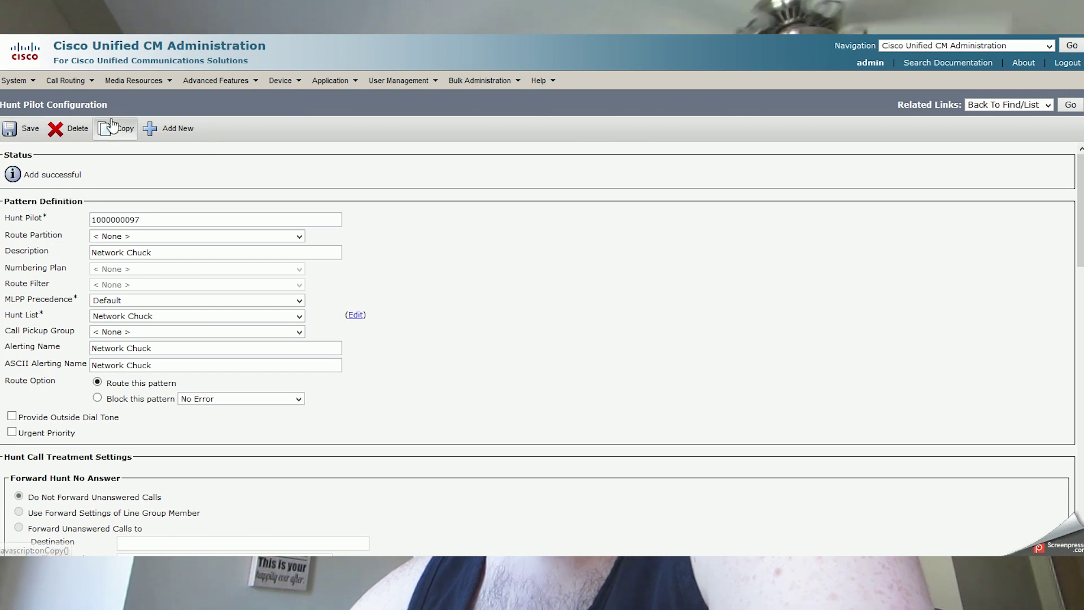
pyautogui.click(83, 84)
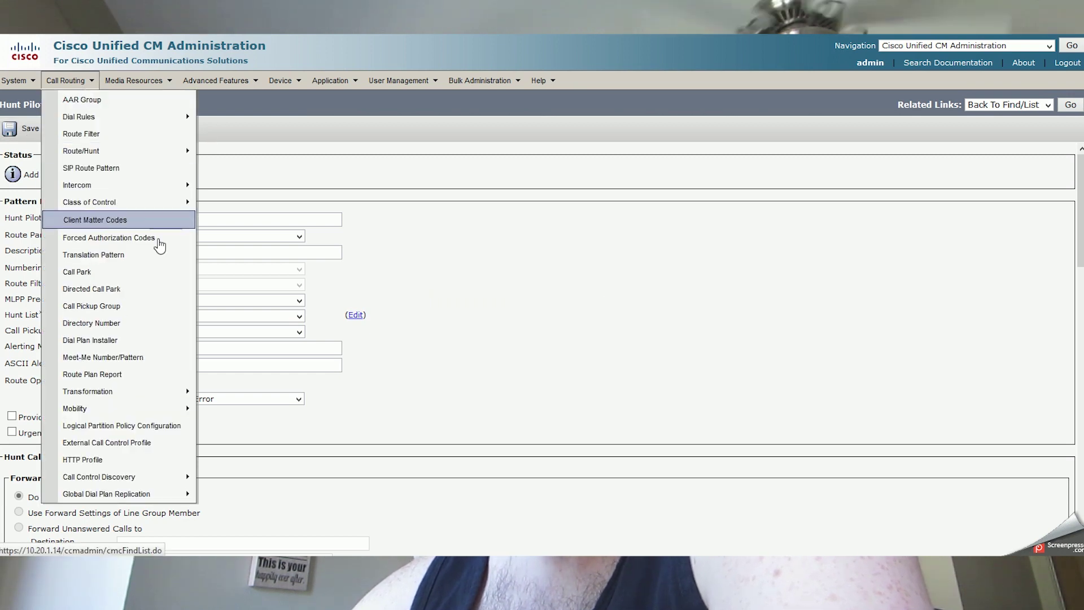
pyautogui.click(93, 374)
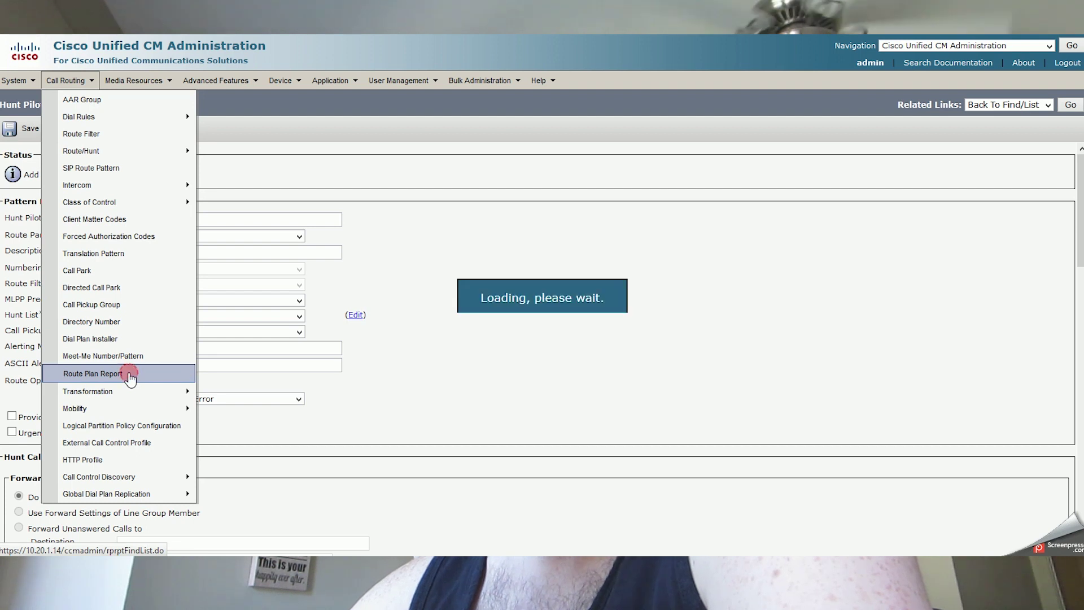
pyautogui.click(446, 157)
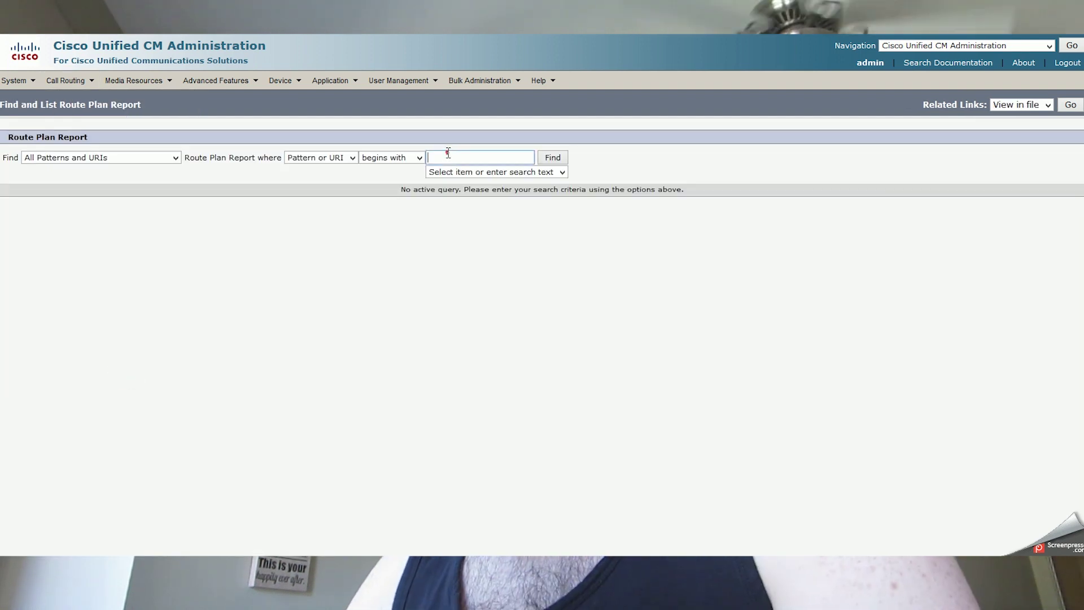
pyautogui.write('10000')
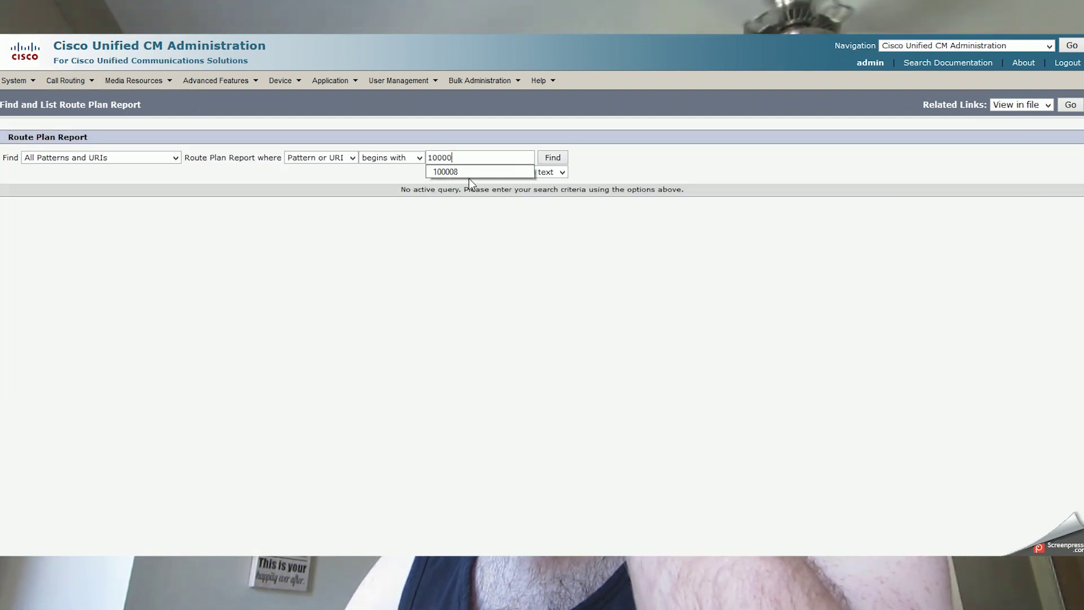
pyautogui.press('Return')
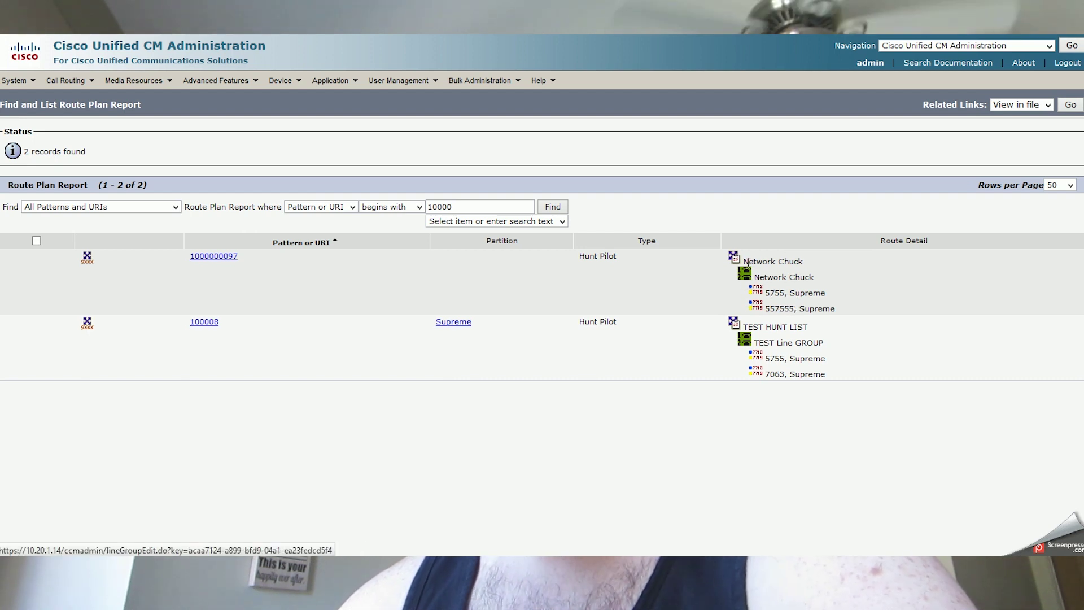
pyautogui.moveTo(74, 85)
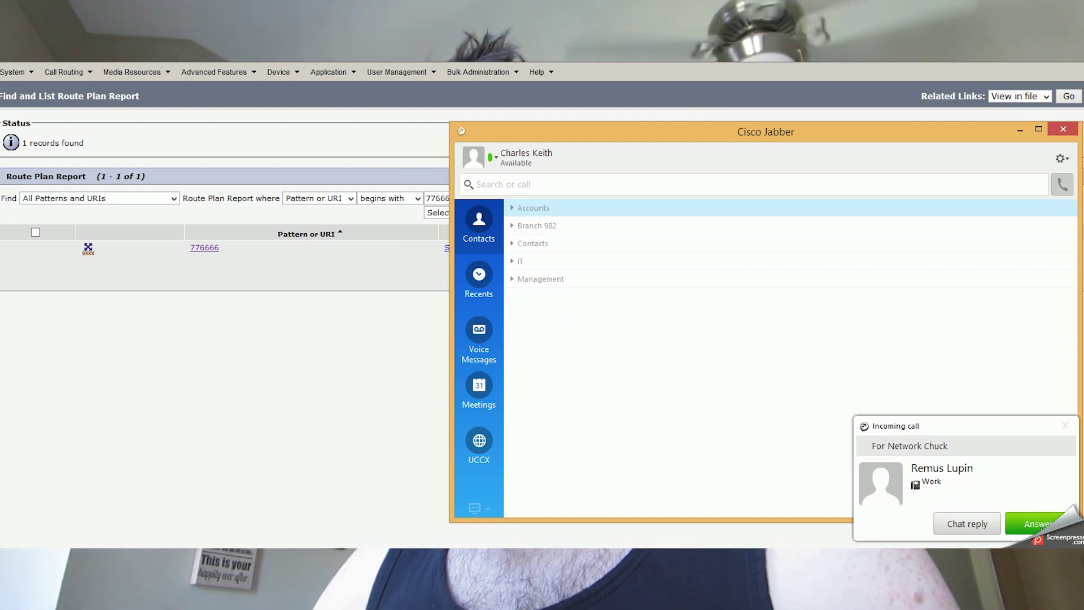
# Answer the incoming Jabber call for Network Chuck, end it, and return to the Route Plan Report.
pyautogui.click(1036, 523)
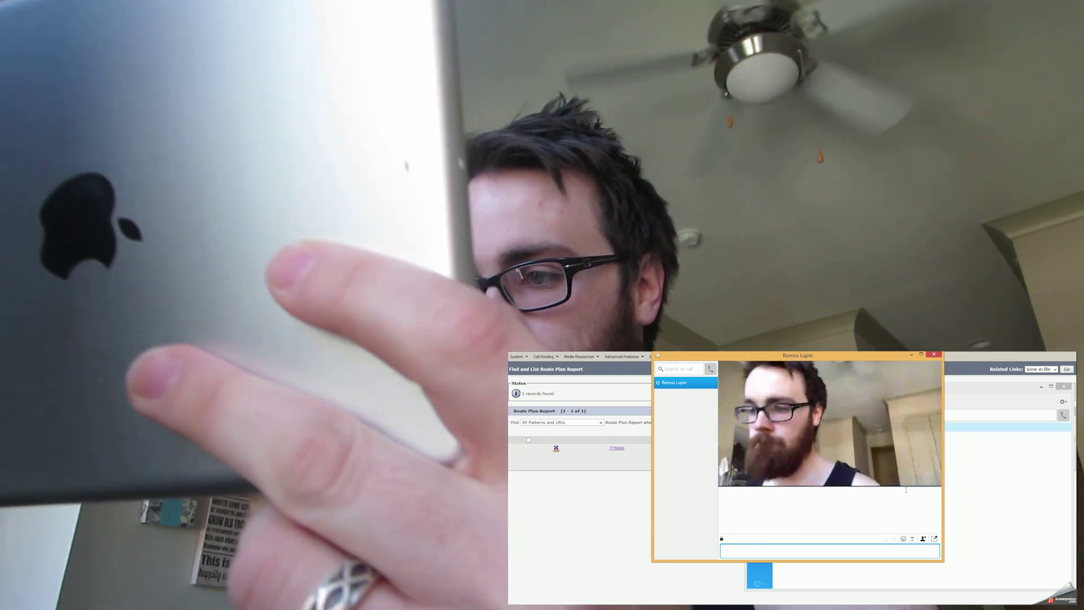
pyautogui.moveTo(930, 433)
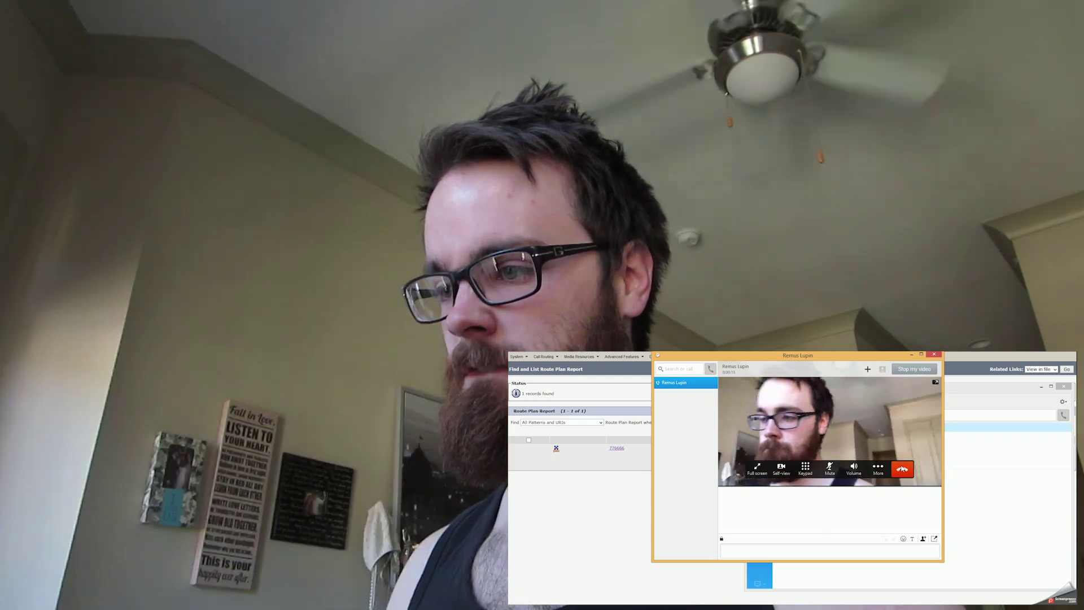
pyautogui.click(902, 469)
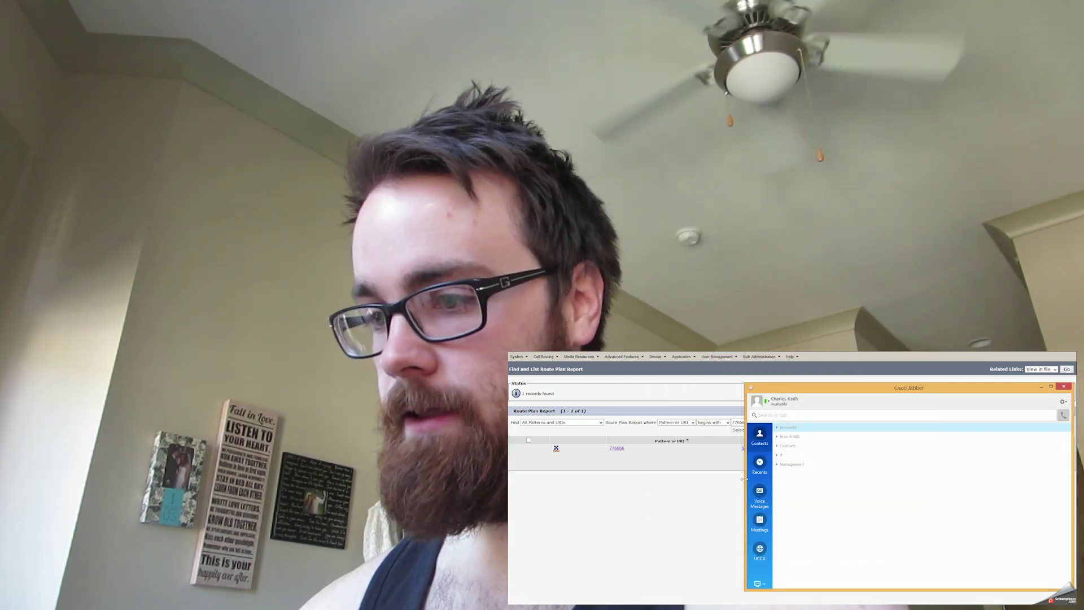
pyautogui.click(709, 479)
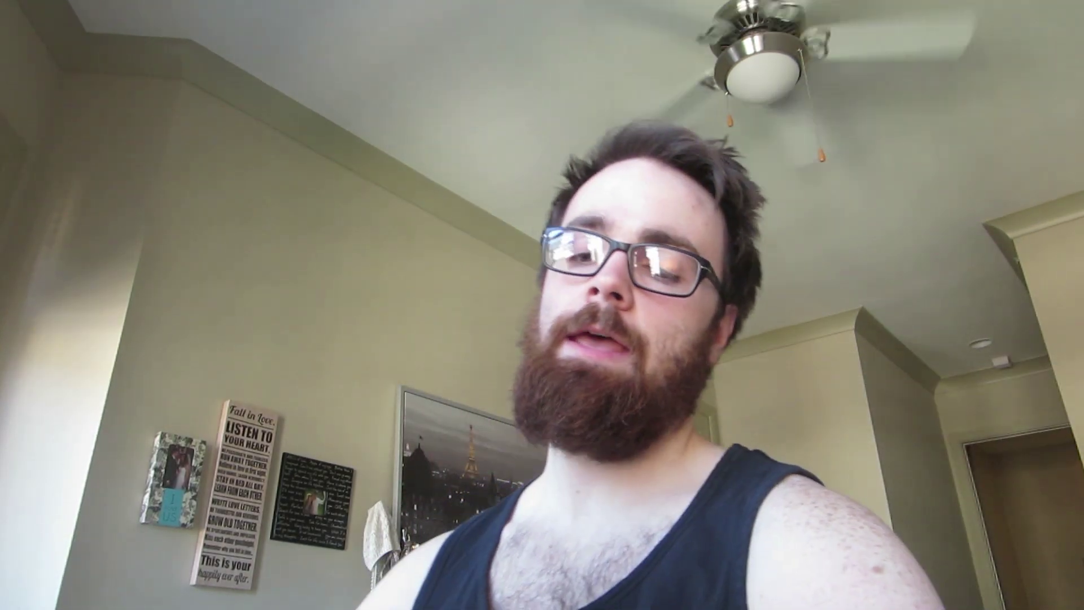